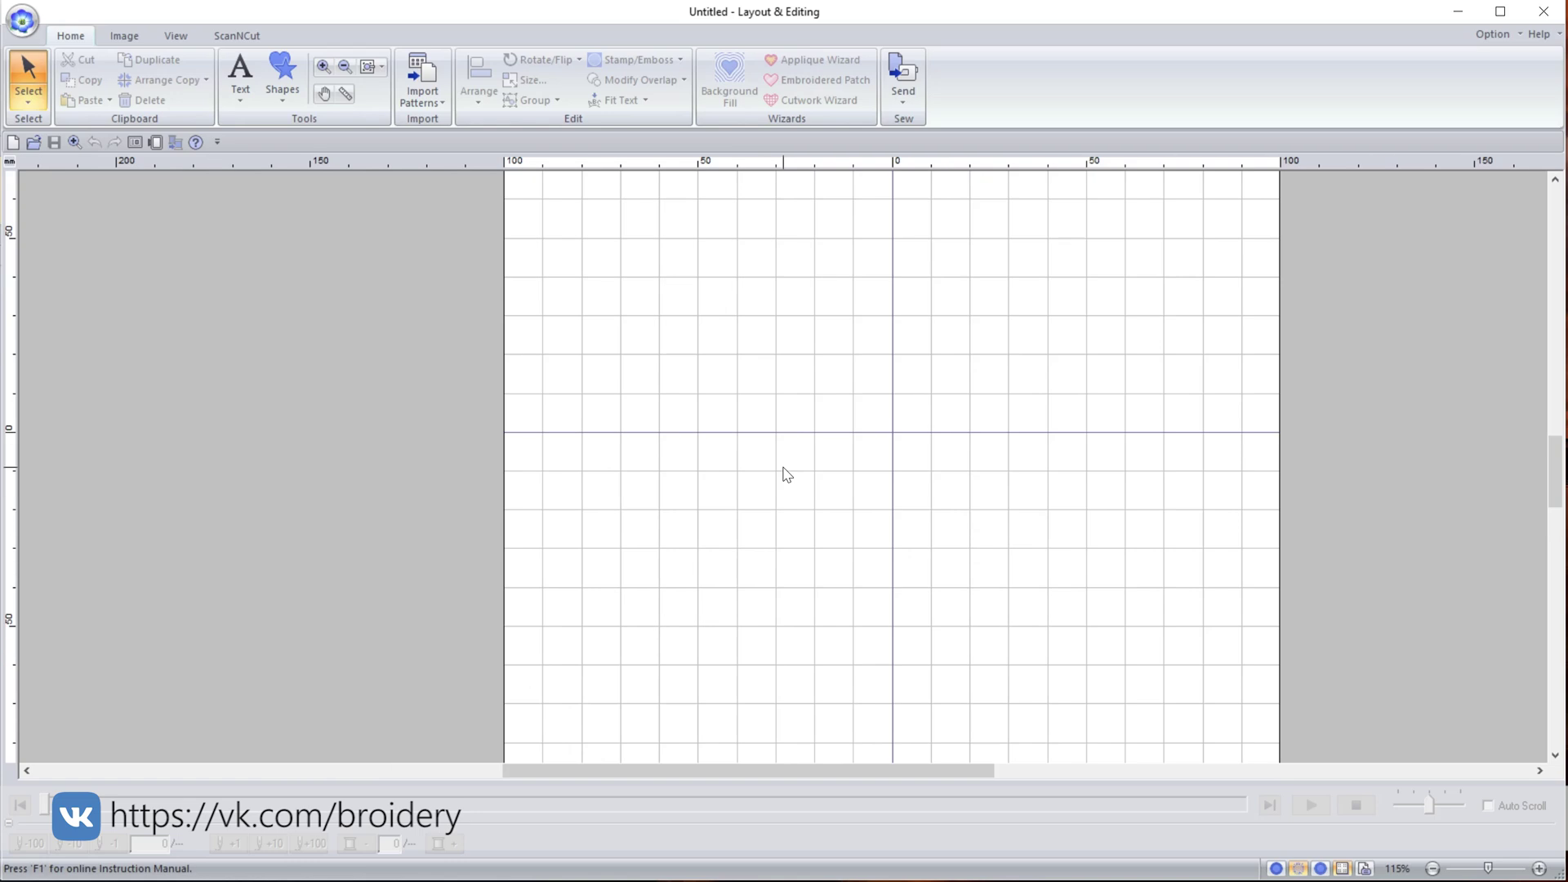
- Draw a closed freehand shape around the page centre with a zigzag stitch outline and a fill stitch region
click(282, 92)
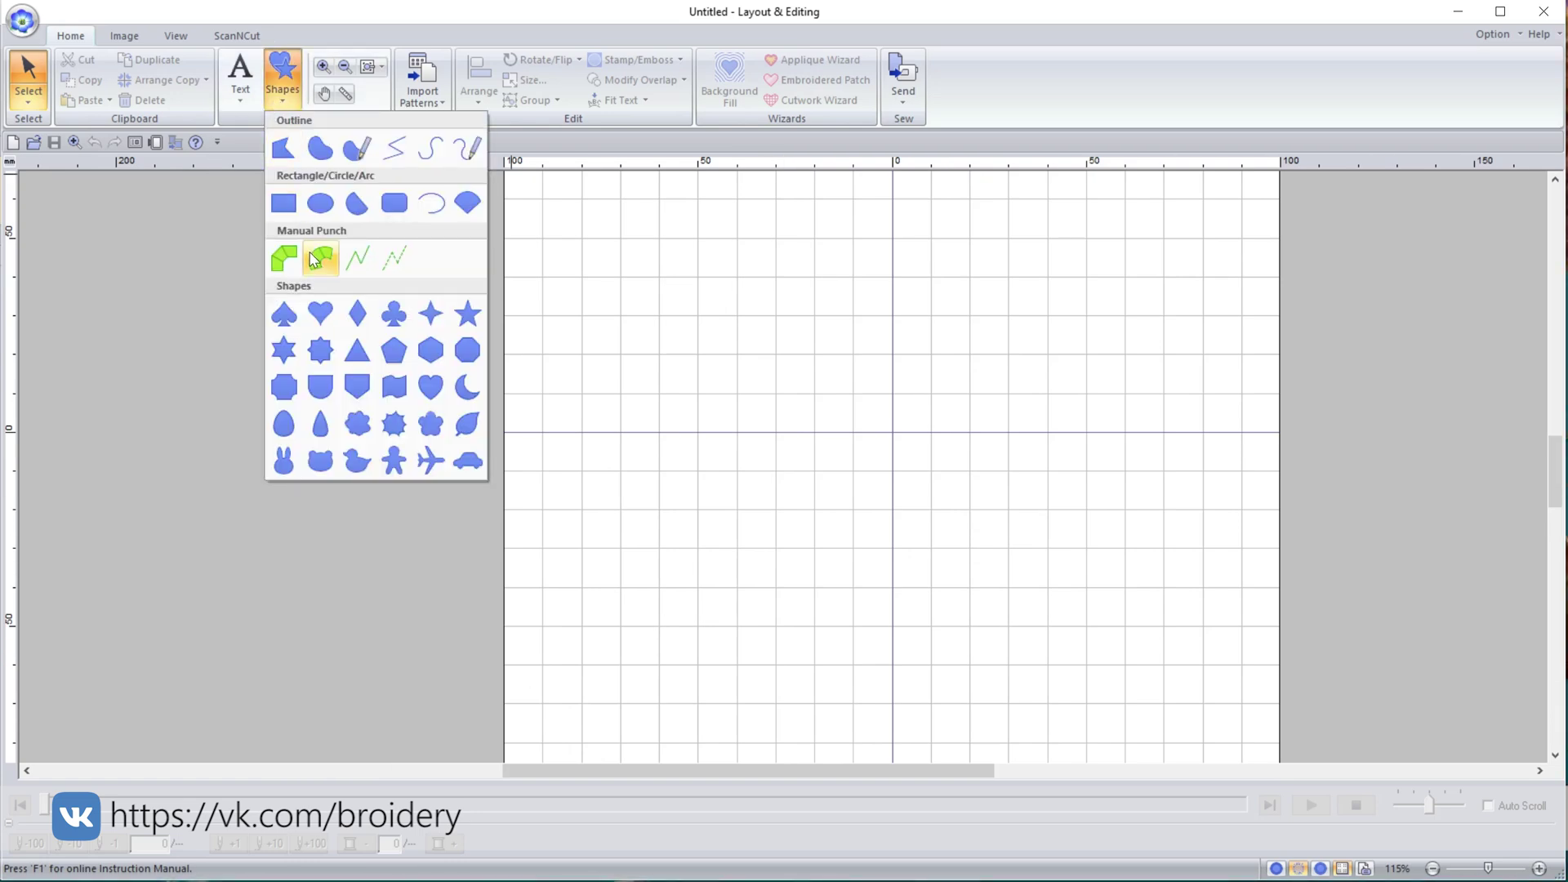
click(349, 151)
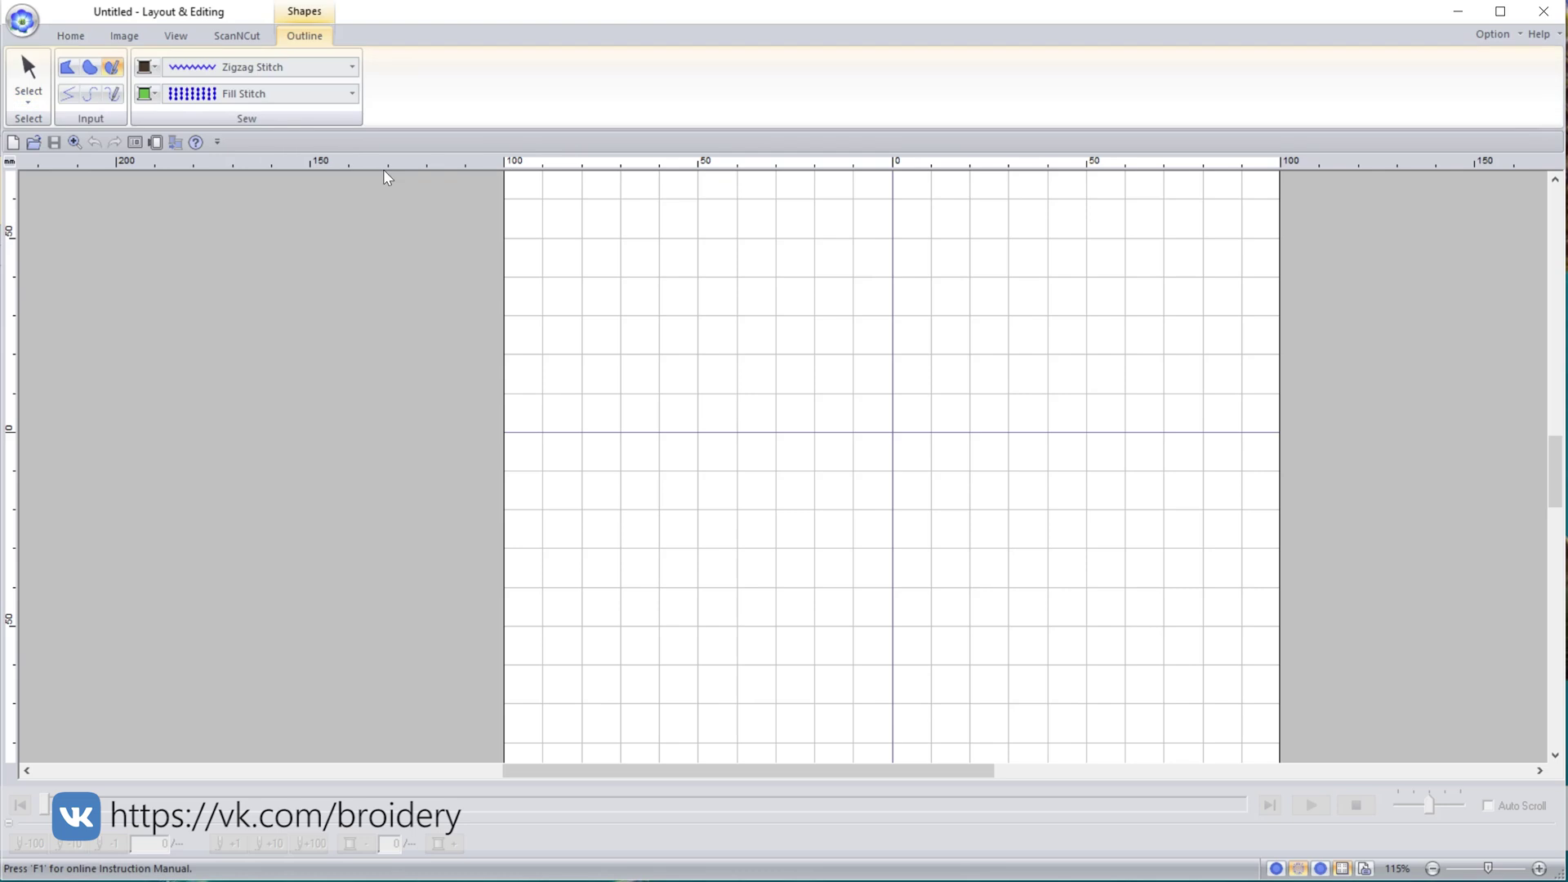
drag(735, 505, 782, 411)
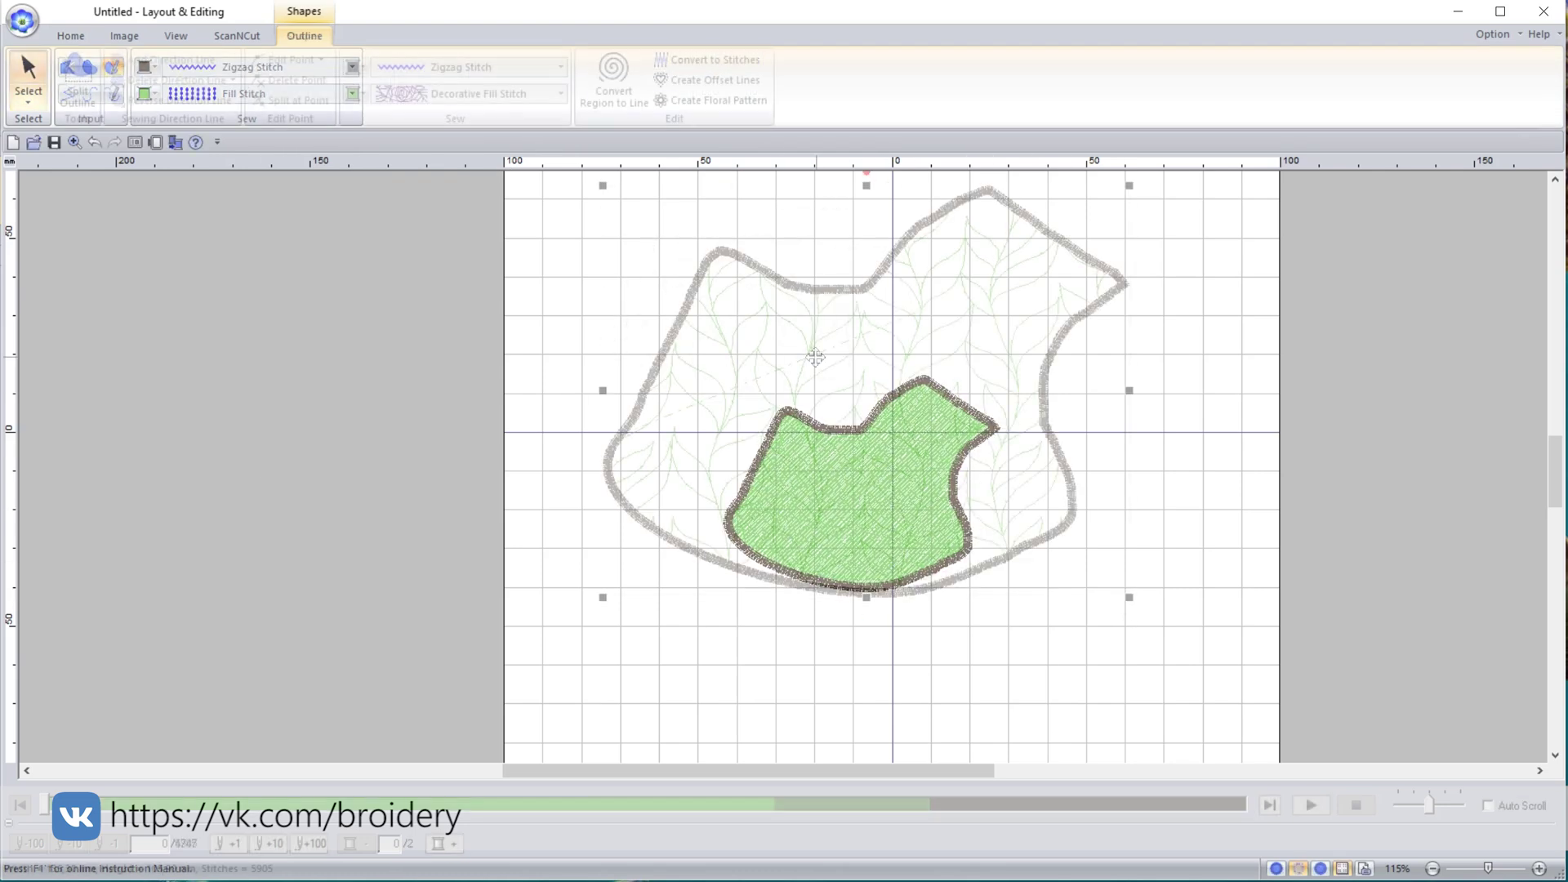
- Set the shape's decorative fill pattern to df_pat002 in its sewing attributes
right_click(819, 359)
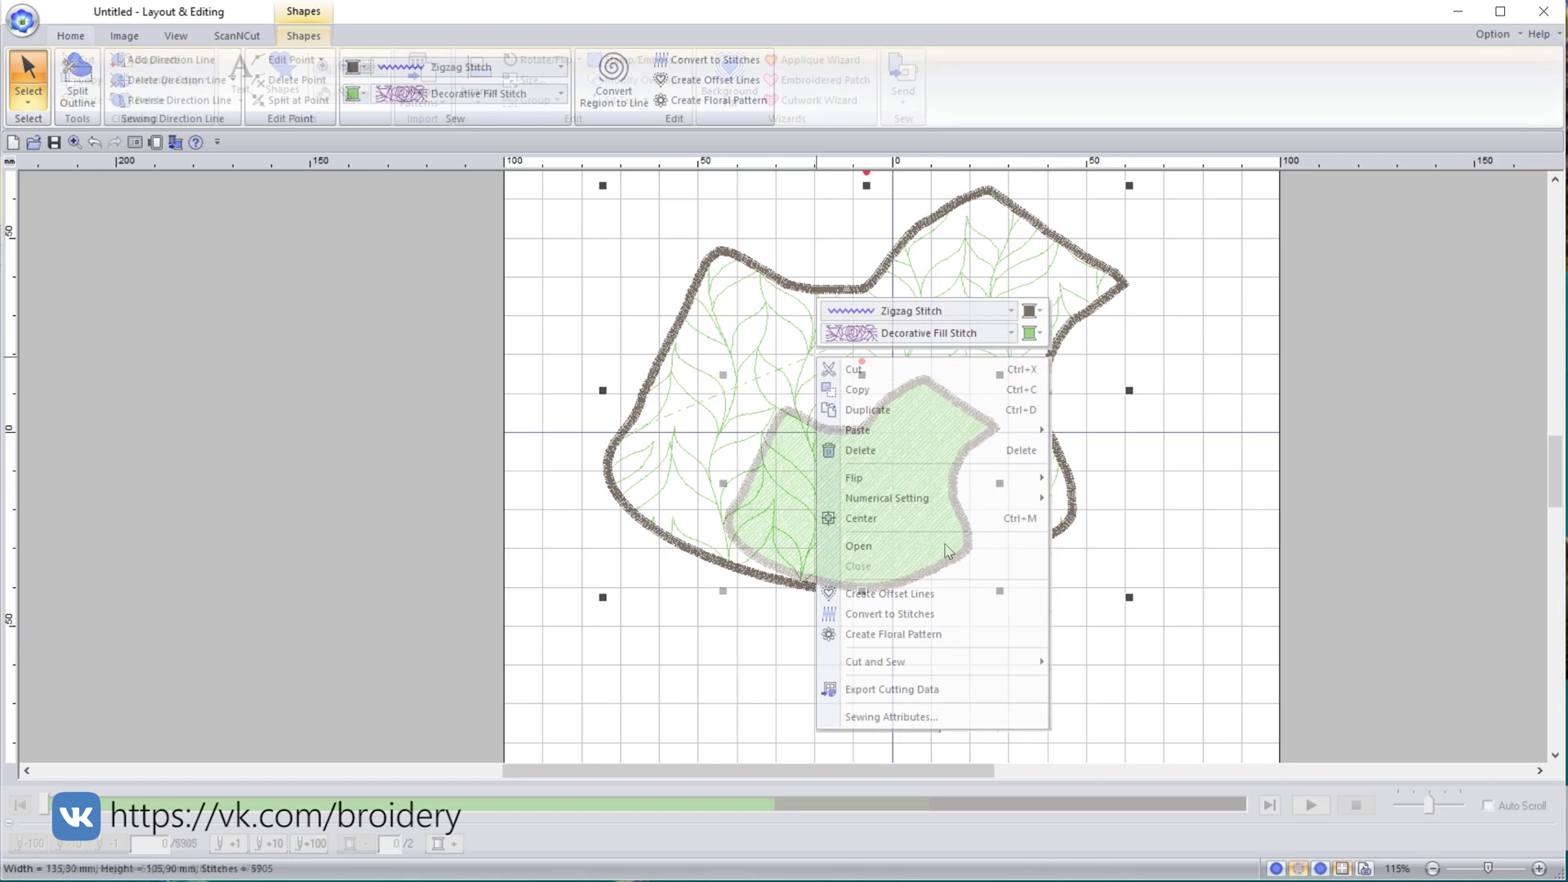
click(898, 717)
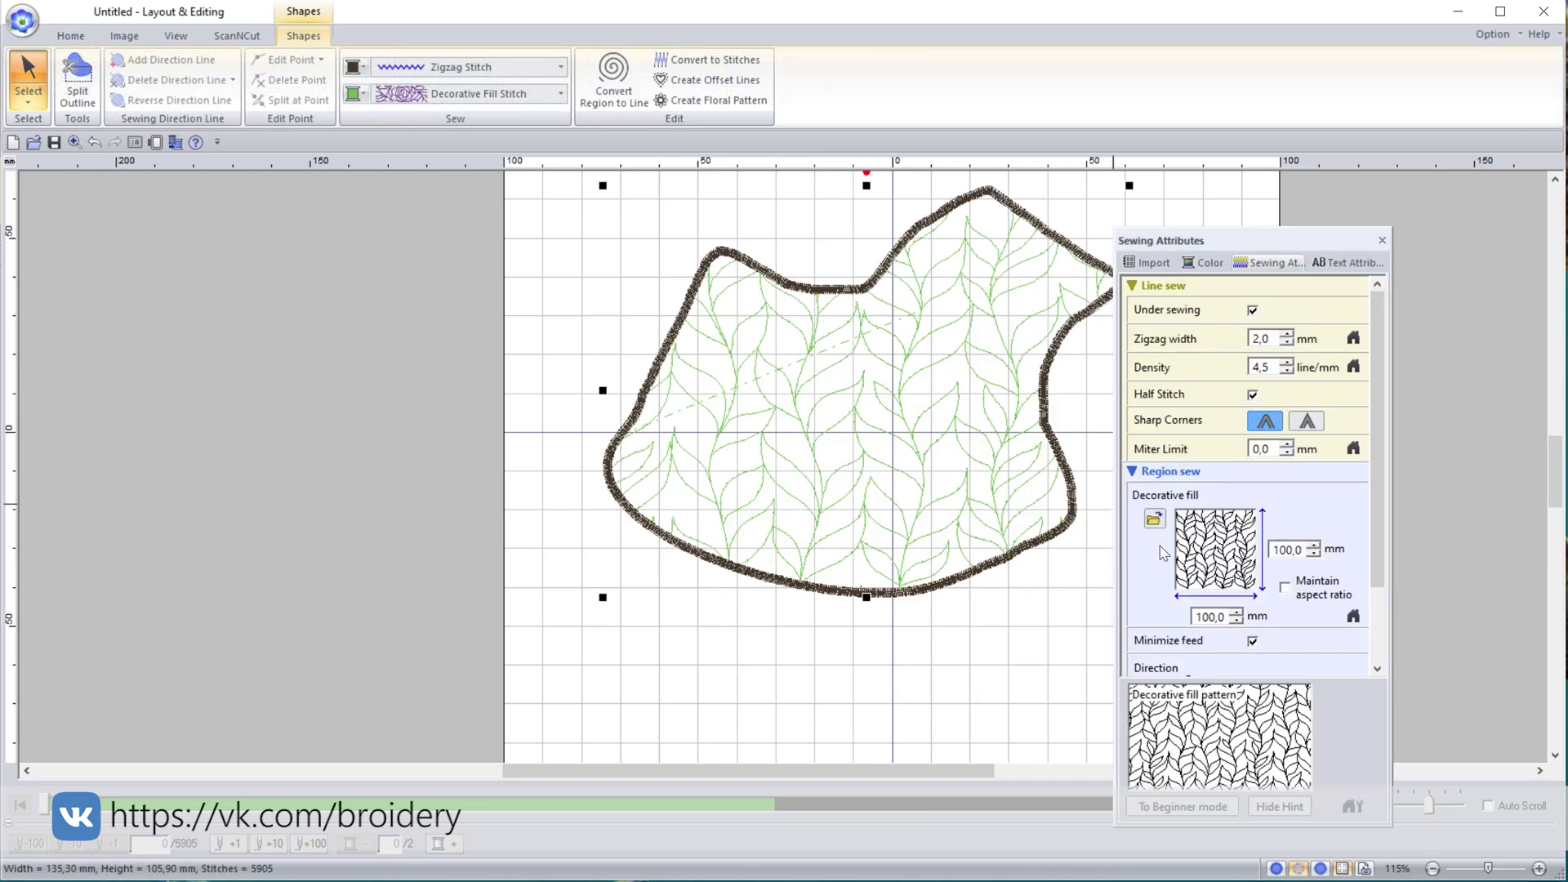
click(1153, 521)
click(1195, 473)
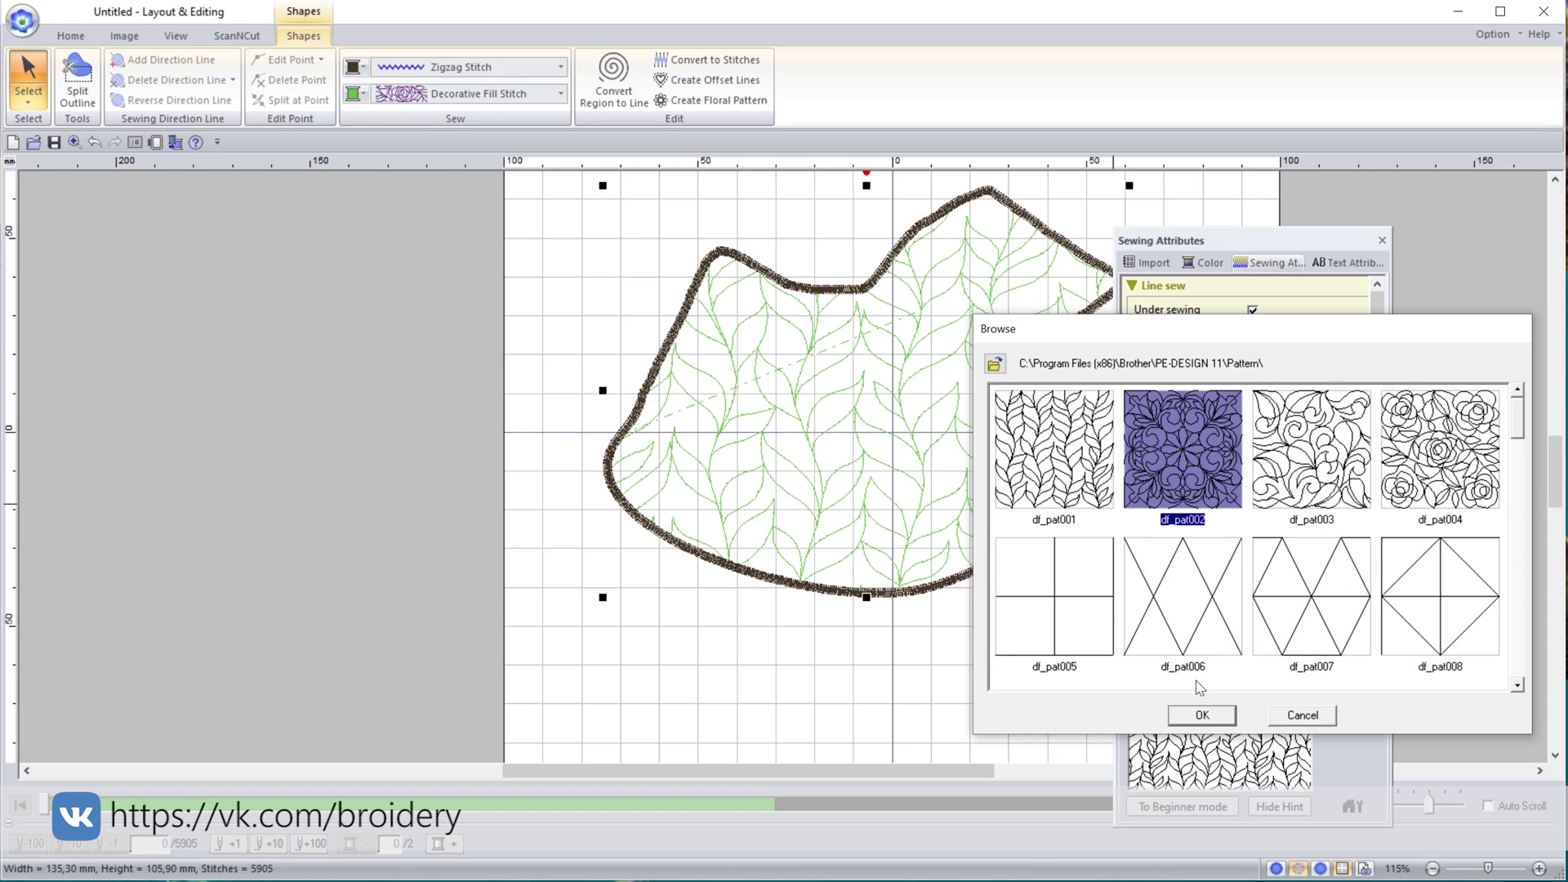
click(1204, 716)
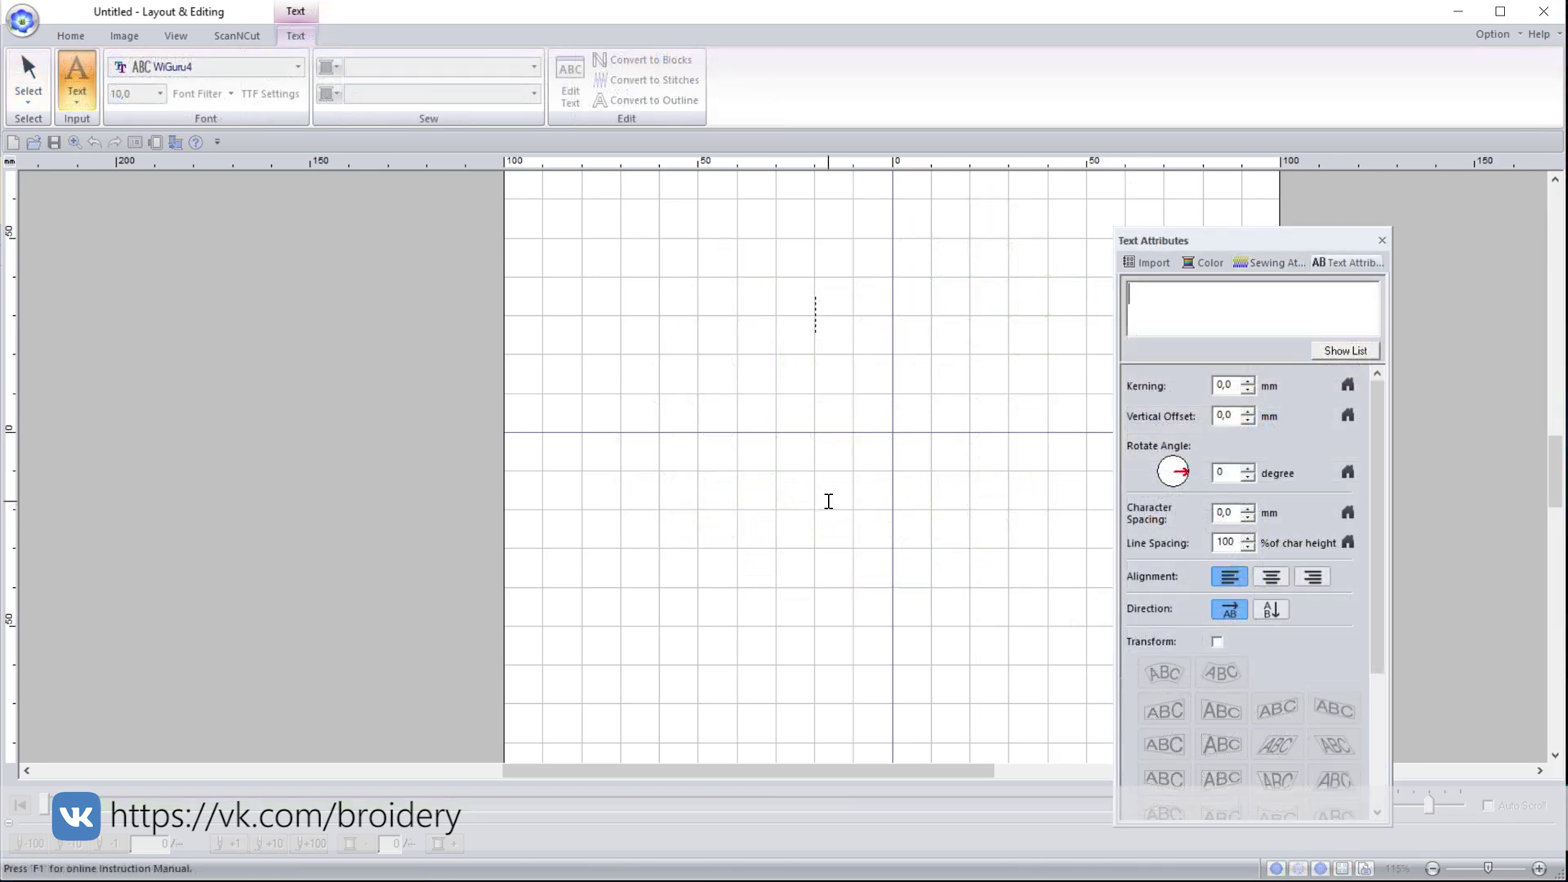
- Enter the text "Привет", enlarge it by its corner and move it towards the page centre
text(Привет)
key(Return)
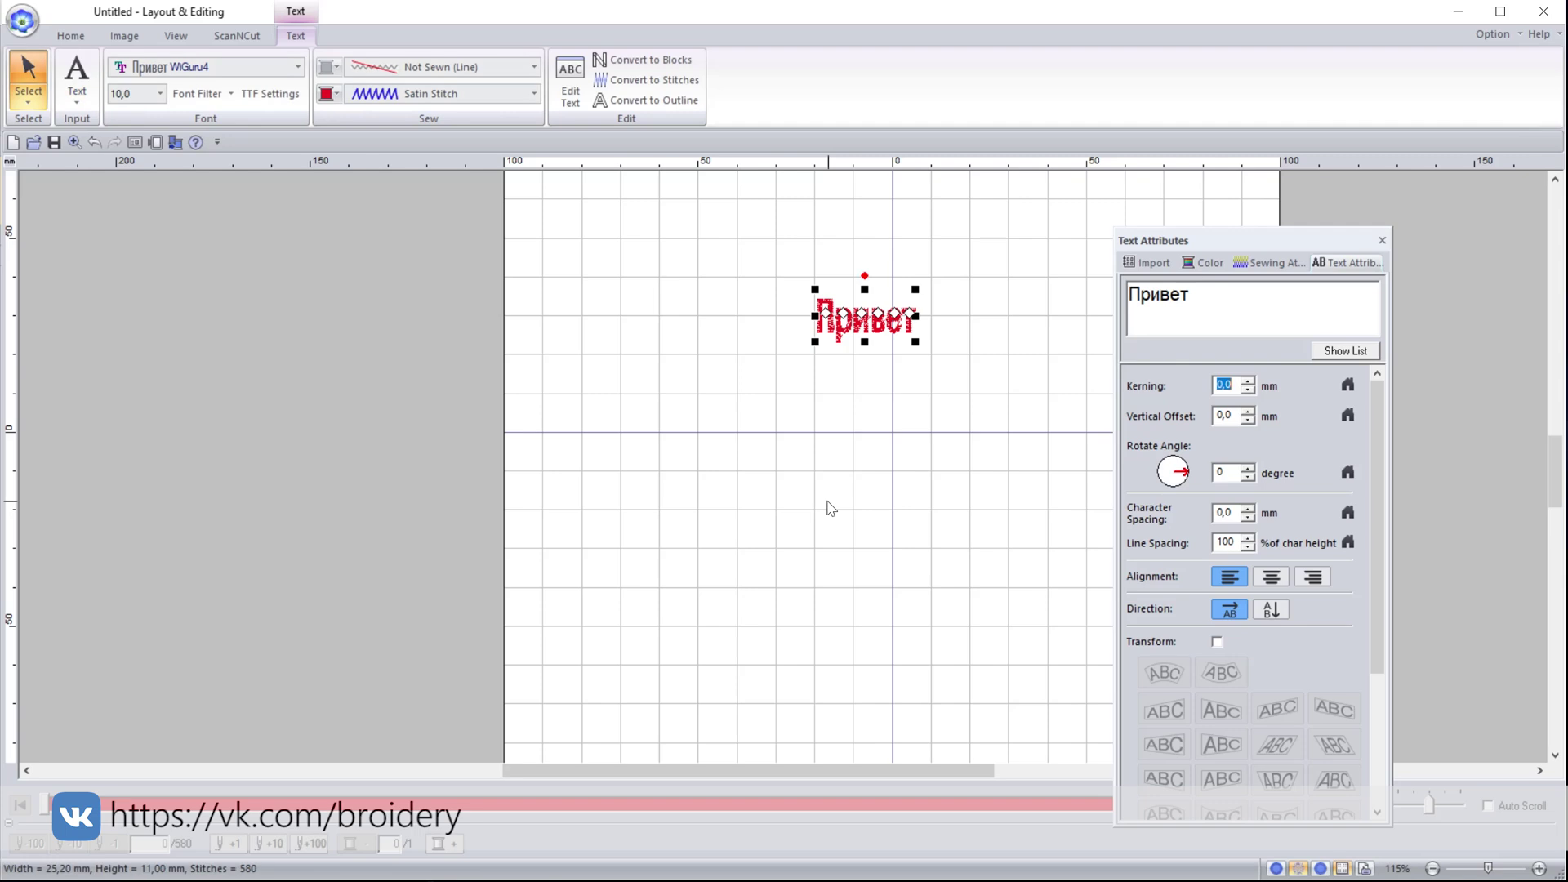
drag(915, 341, 1059, 493)
drag(901, 305, 892, 409)
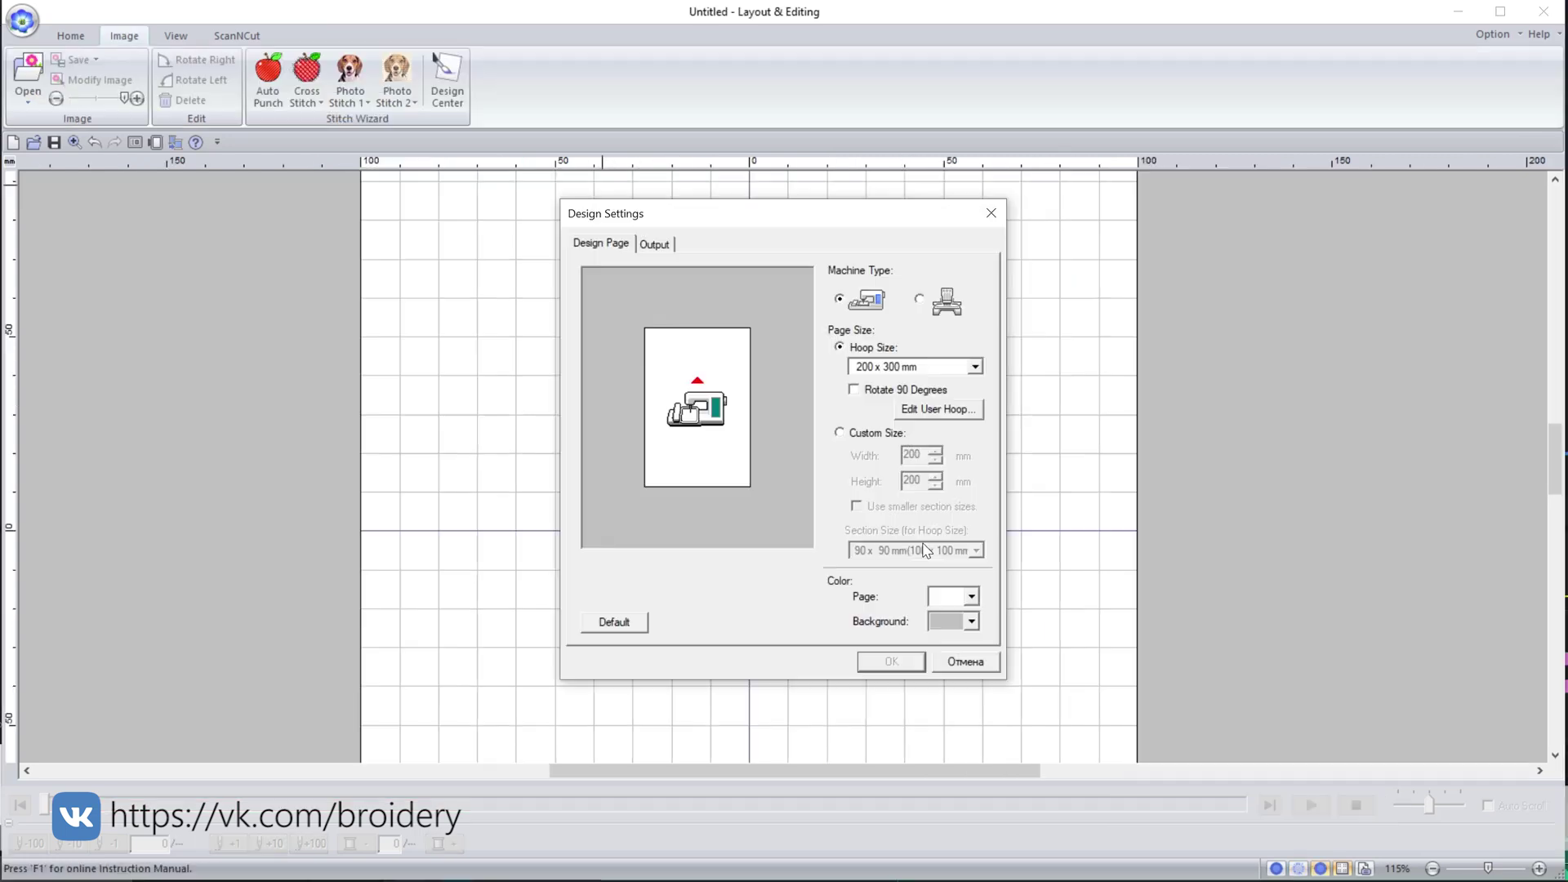
- Rotate the 200 x 300 mm hoop page by 90 degrees and load 00125.jpg into Photo Stitch 1
click(854, 390)
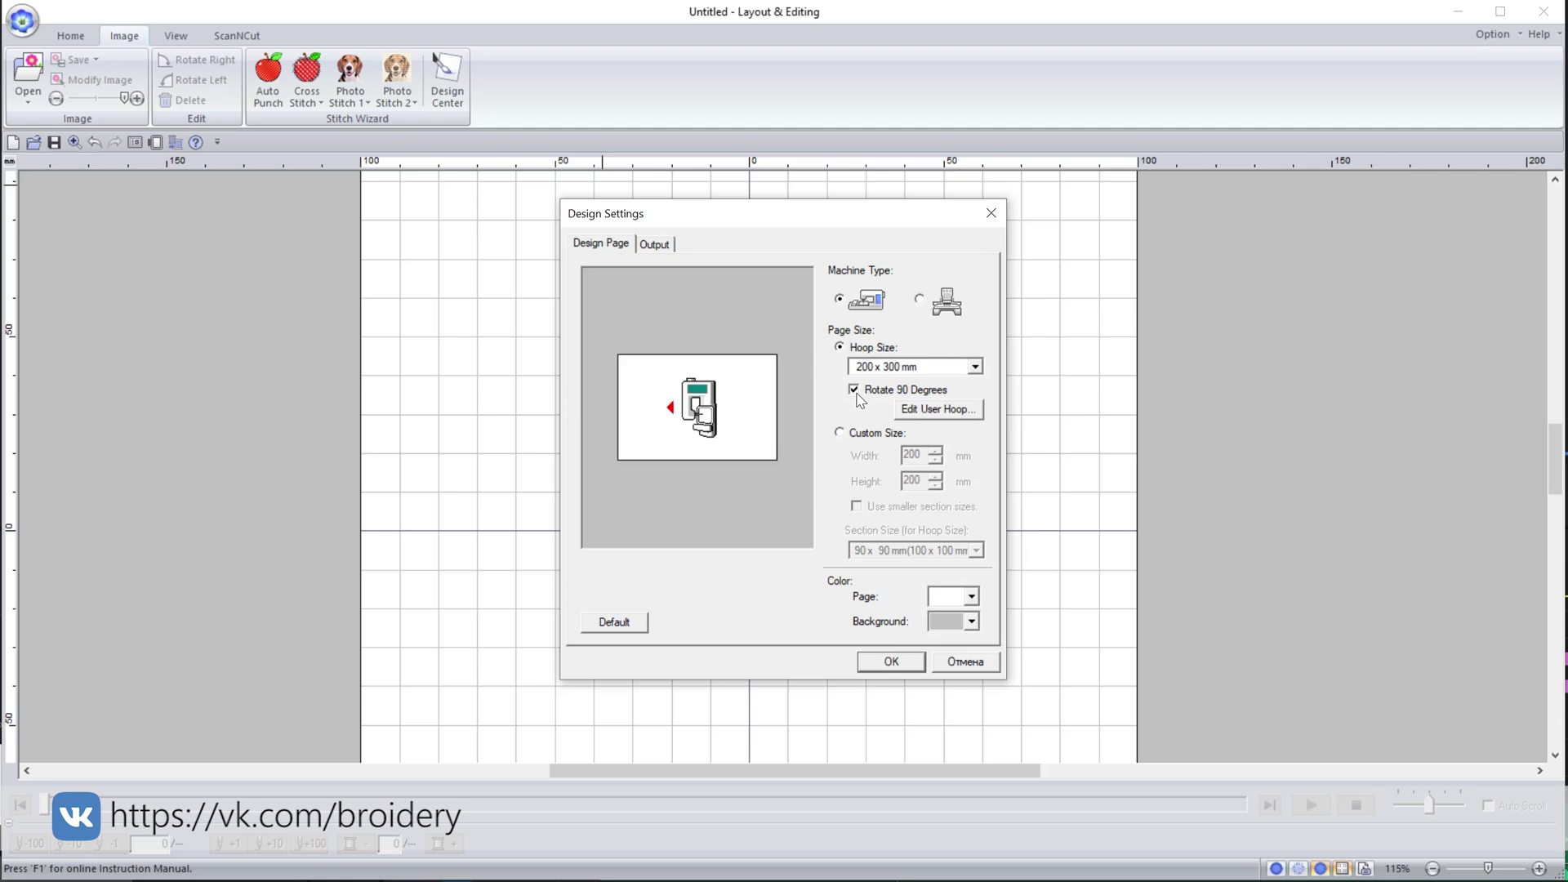
click(890, 661)
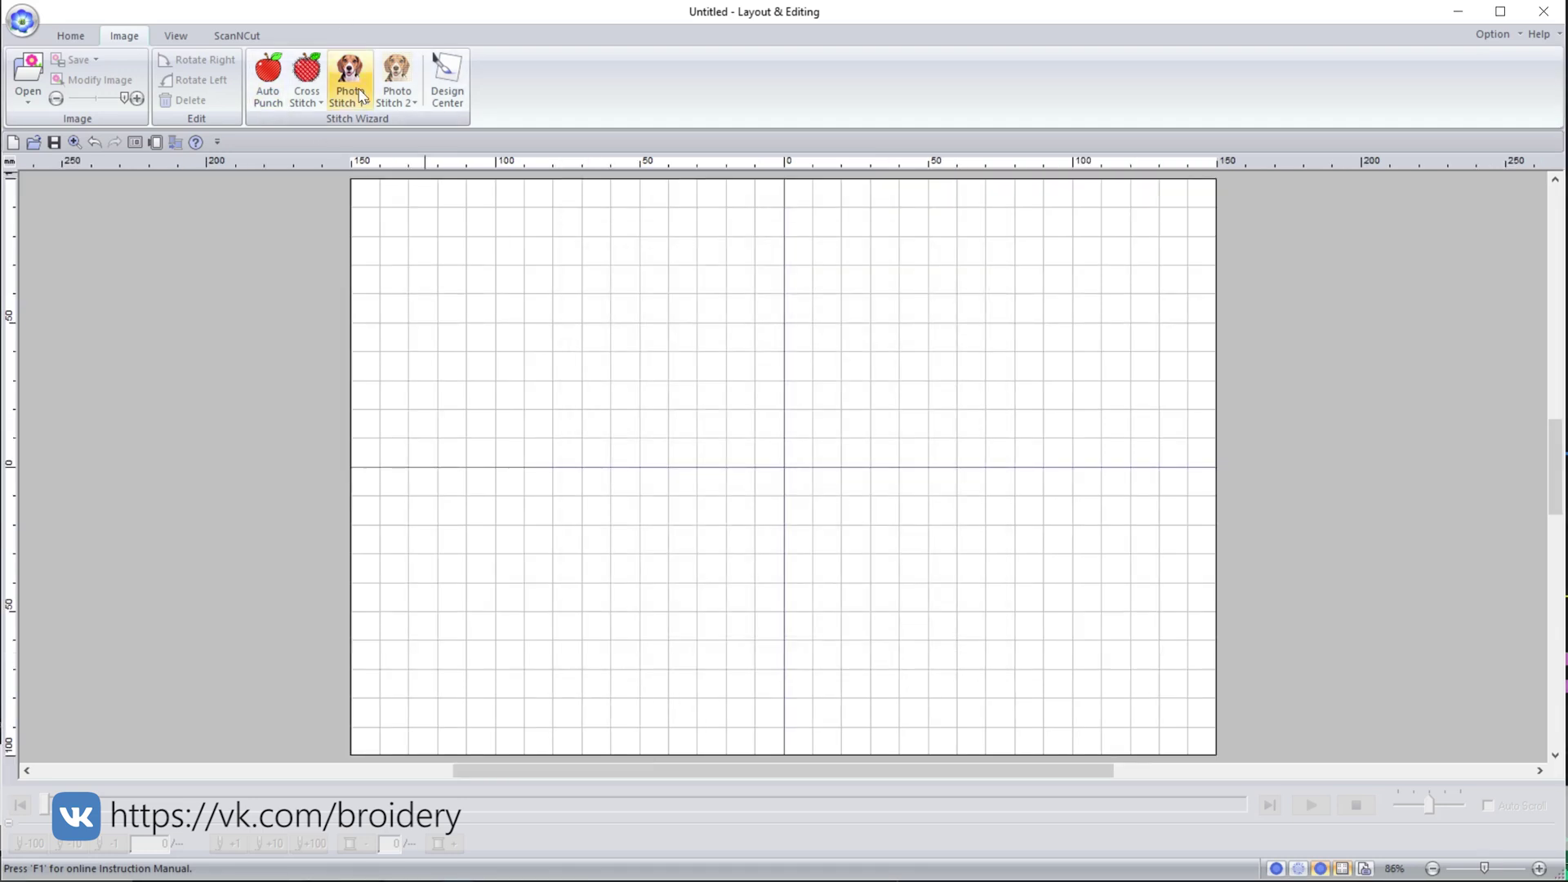
click(361, 96)
click(366, 143)
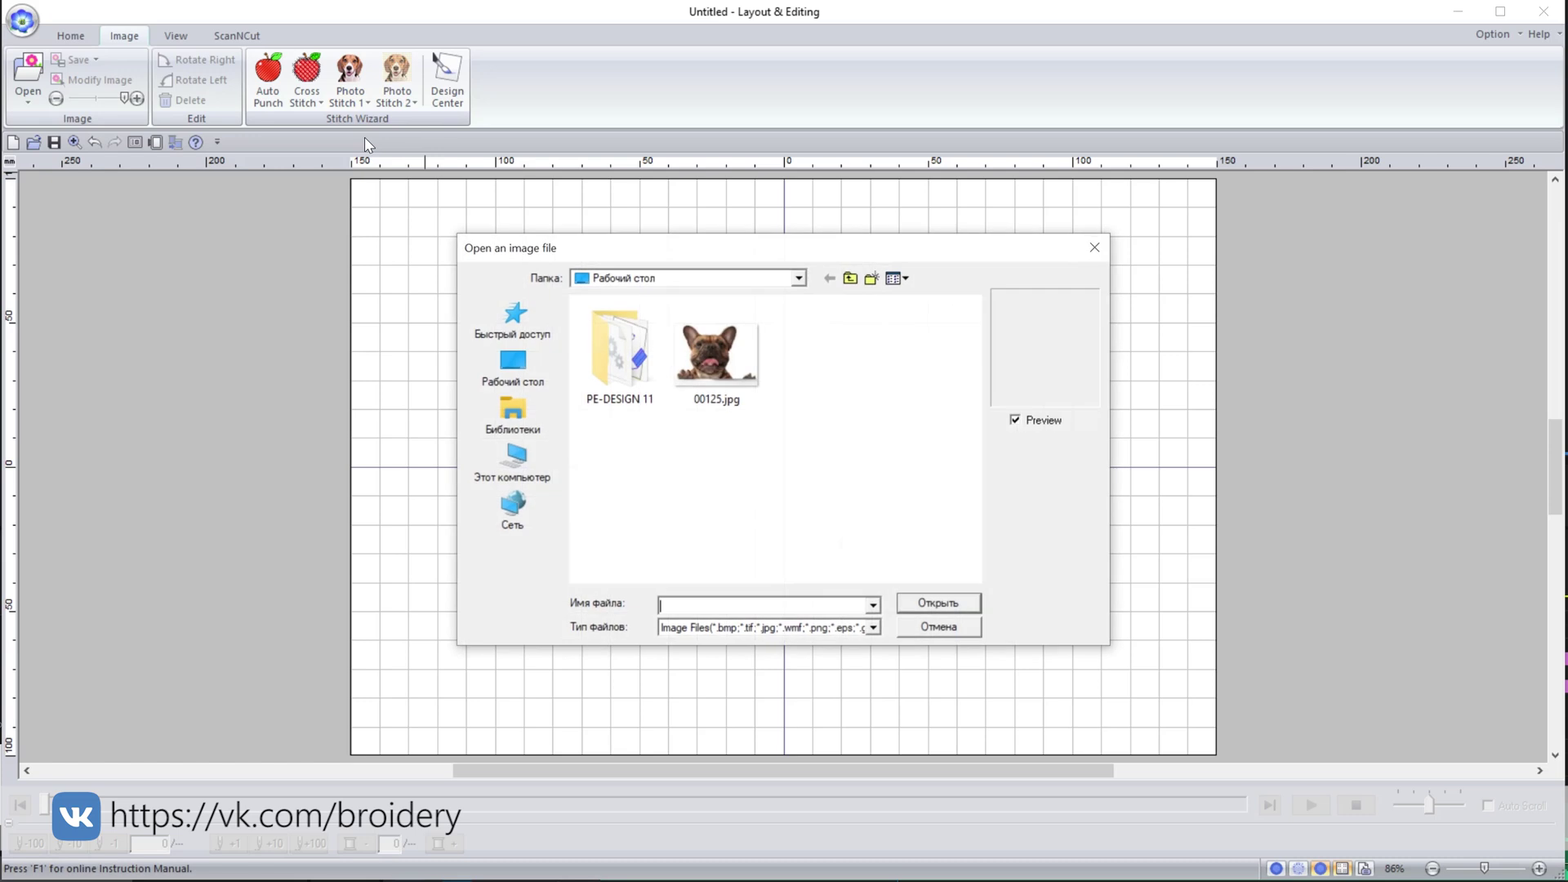
double_click(704, 368)
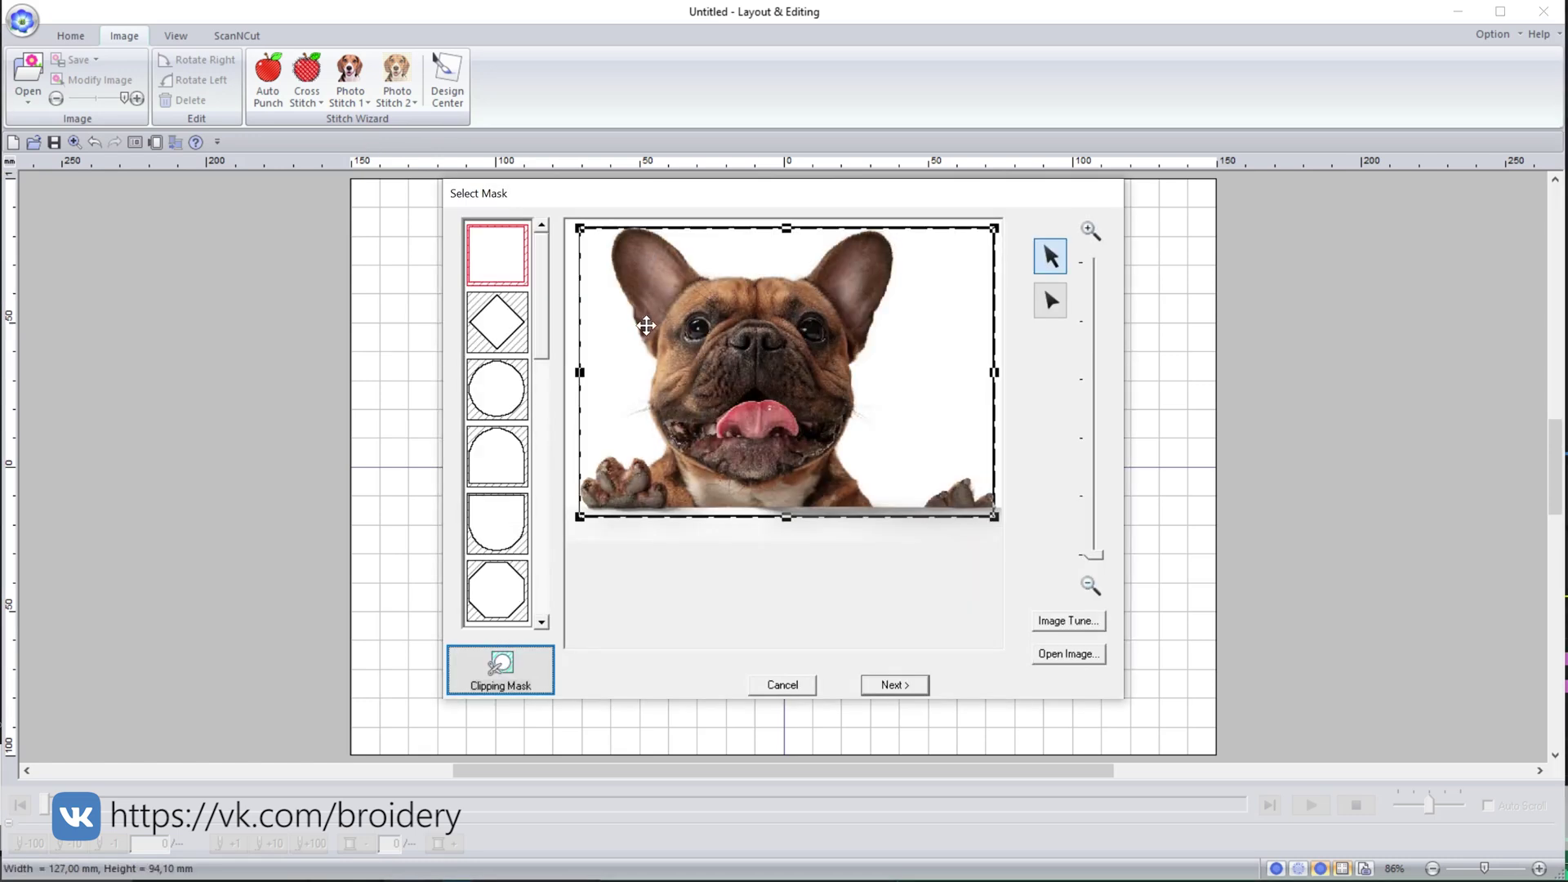
- Create a clipping mask around the dog and extend it by outlining the missed paw beside its chest
click(494, 674)
click(480, 670)
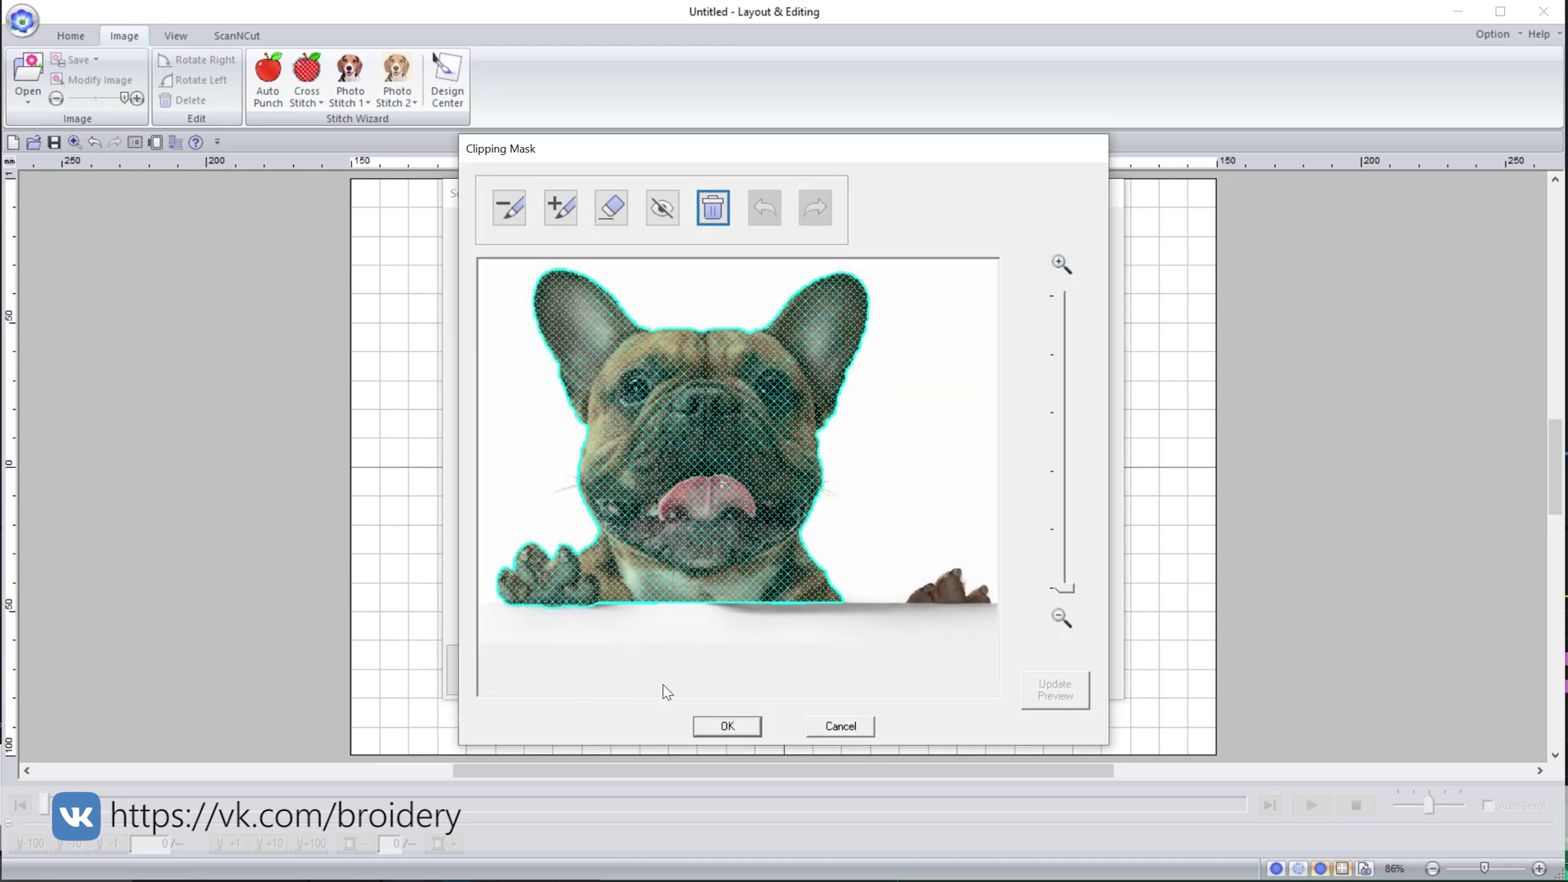
click(563, 212)
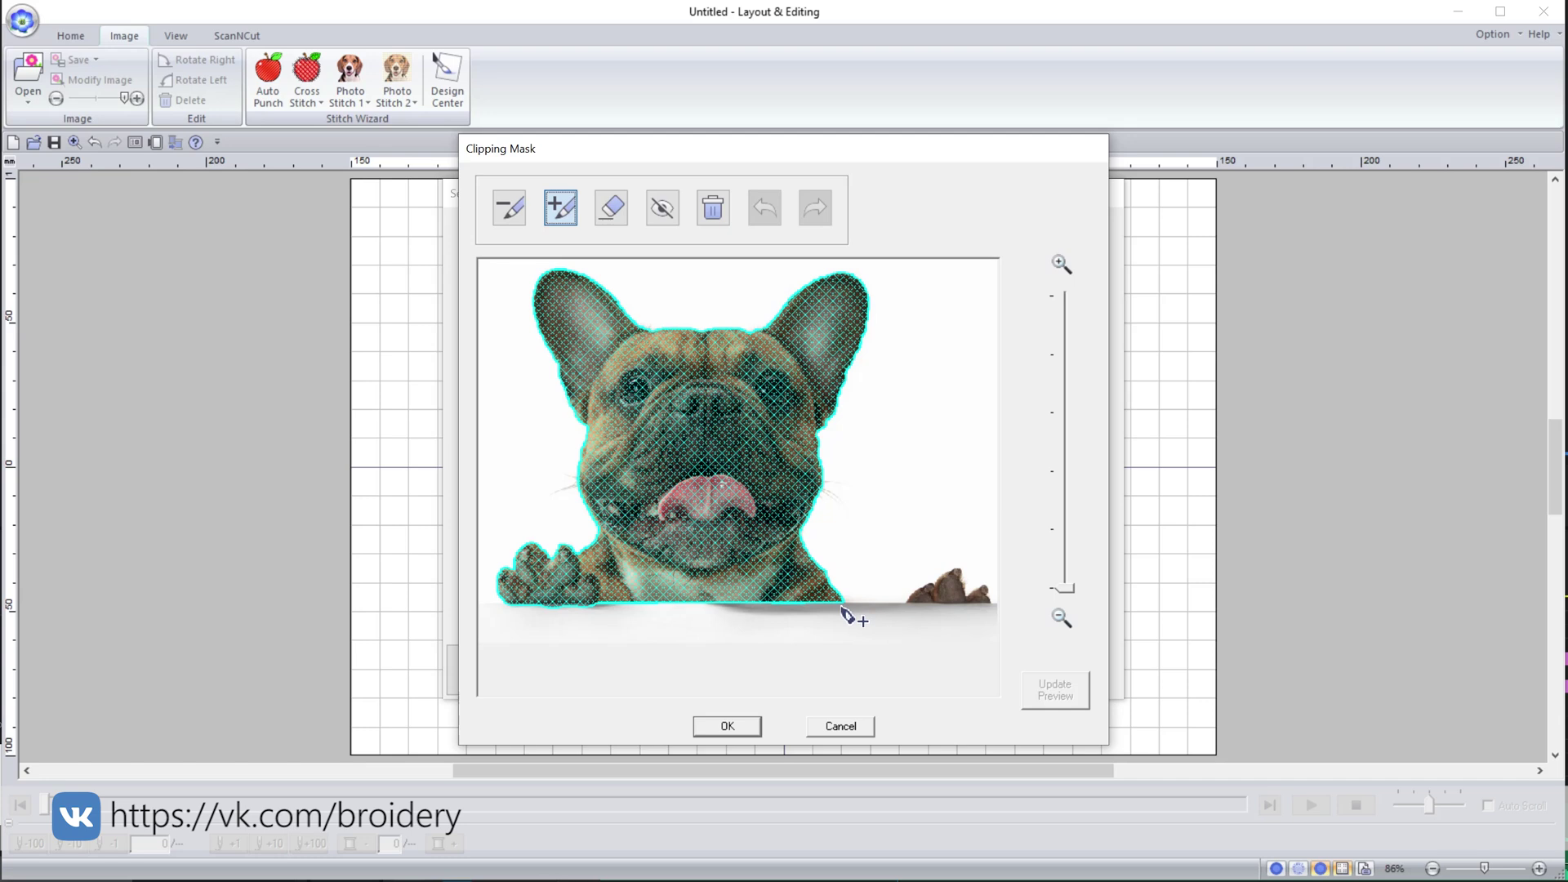
drag(842, 609, 885, 607)
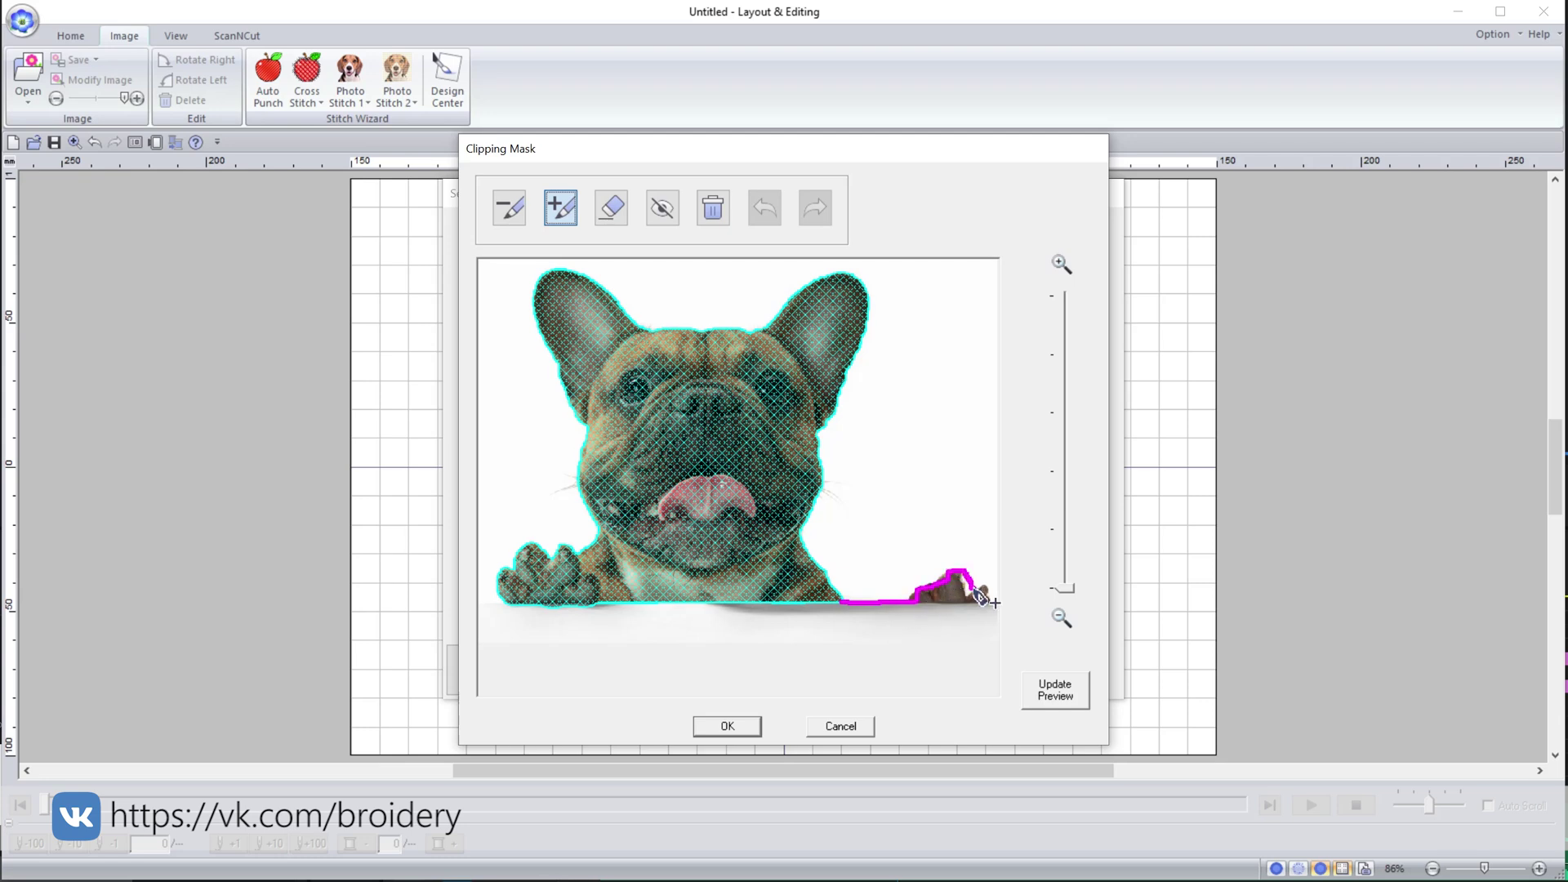
mouse_move(1003, 609)
mouse_down()
mouse_move(885, 623)
mouse_move(843, 604)
mouse_up()
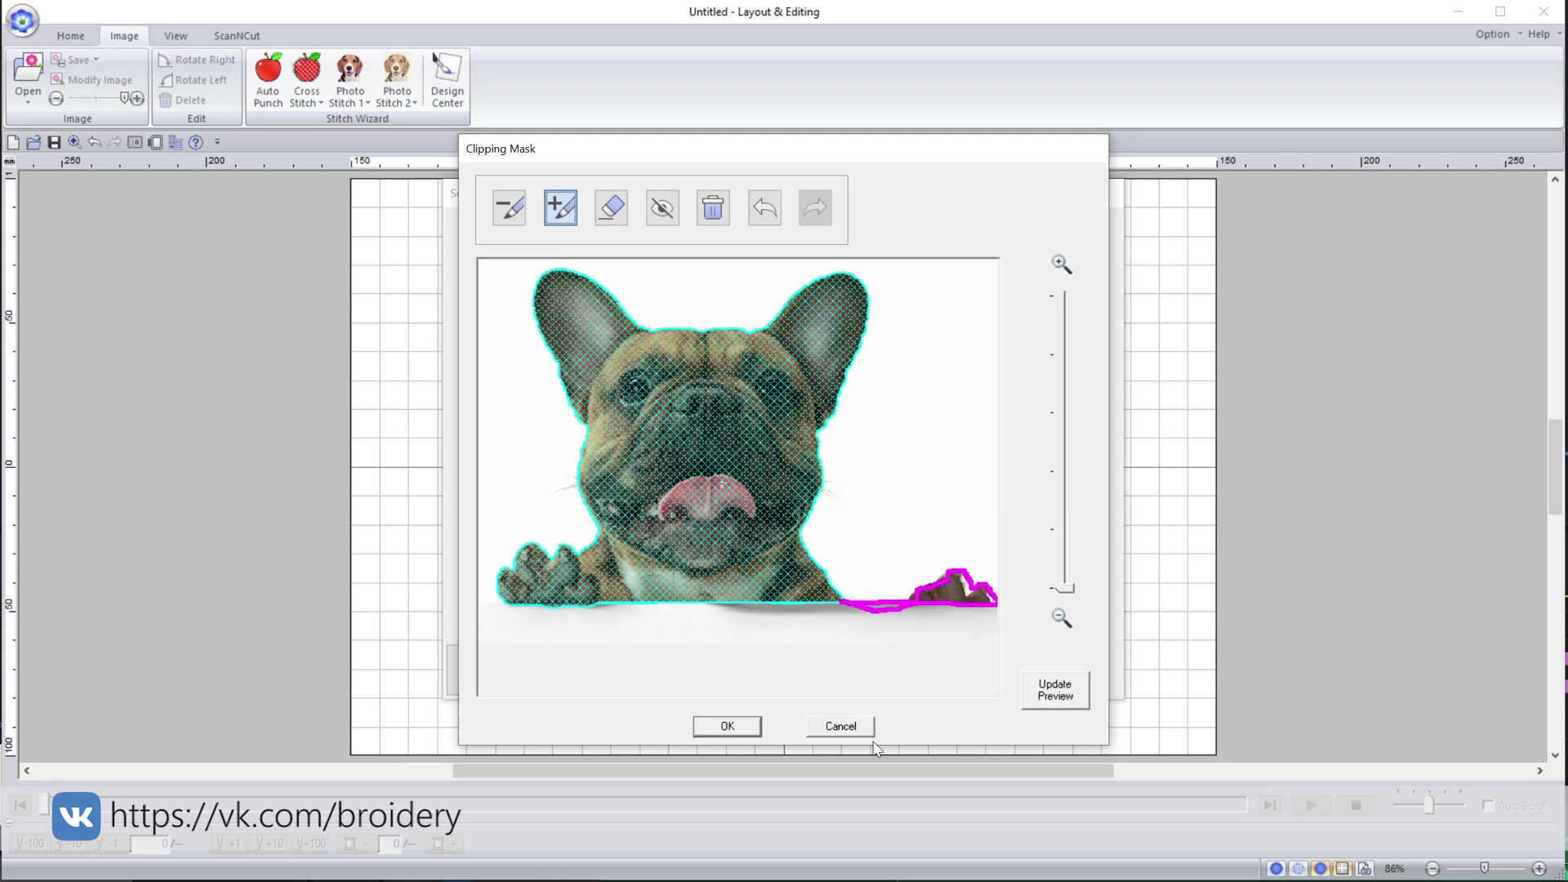
click(1065, 683)
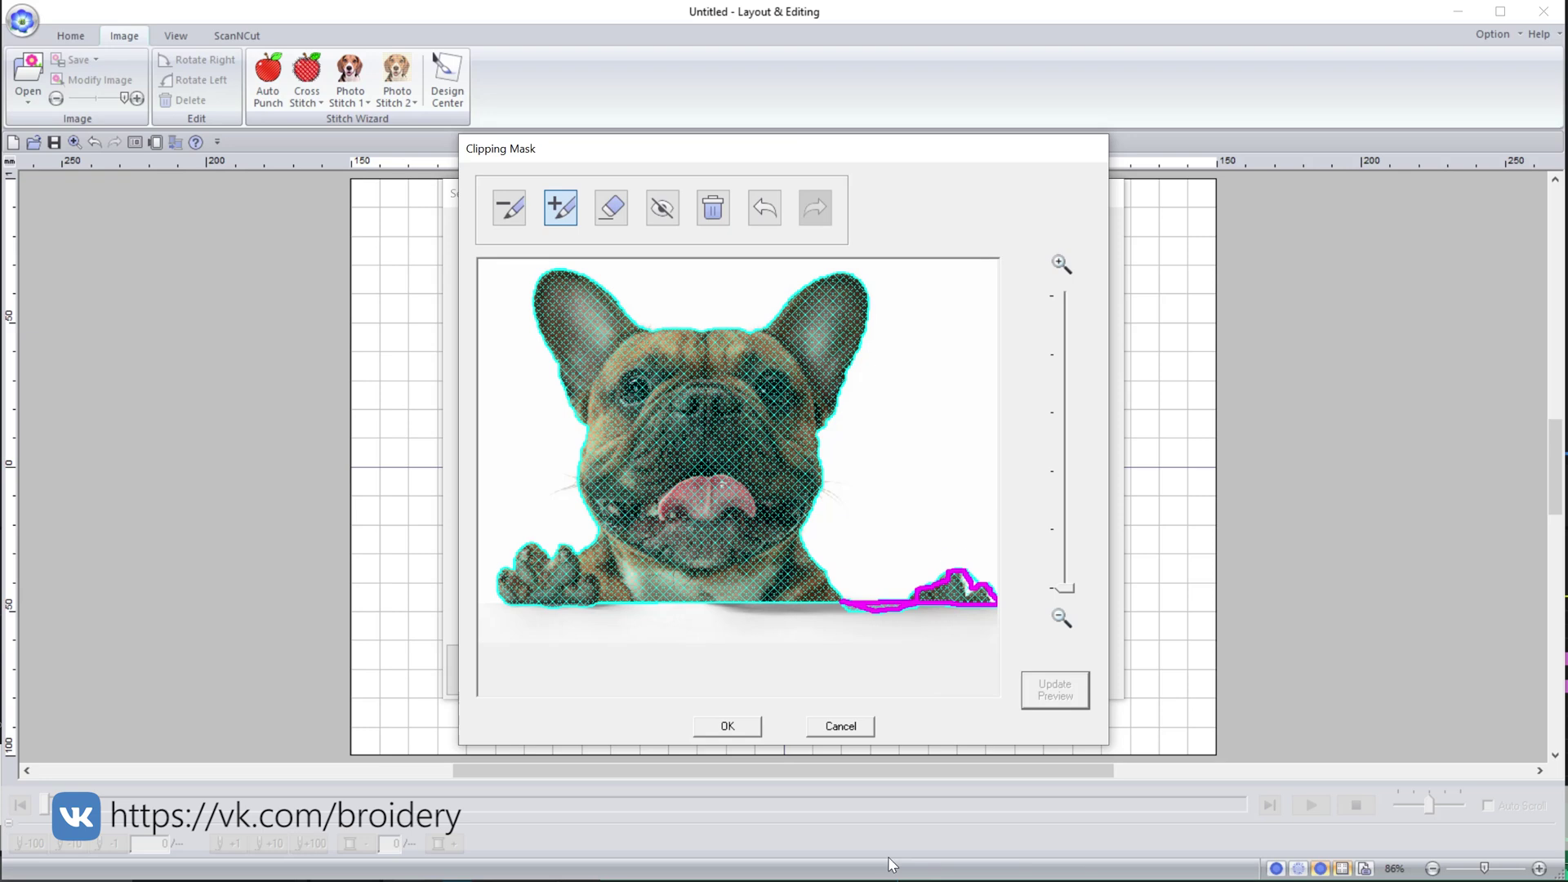
key(Return)
- Tune the dog photo by strongly increasing its sharpness and slightly raising its brightness
click(1067, 622)
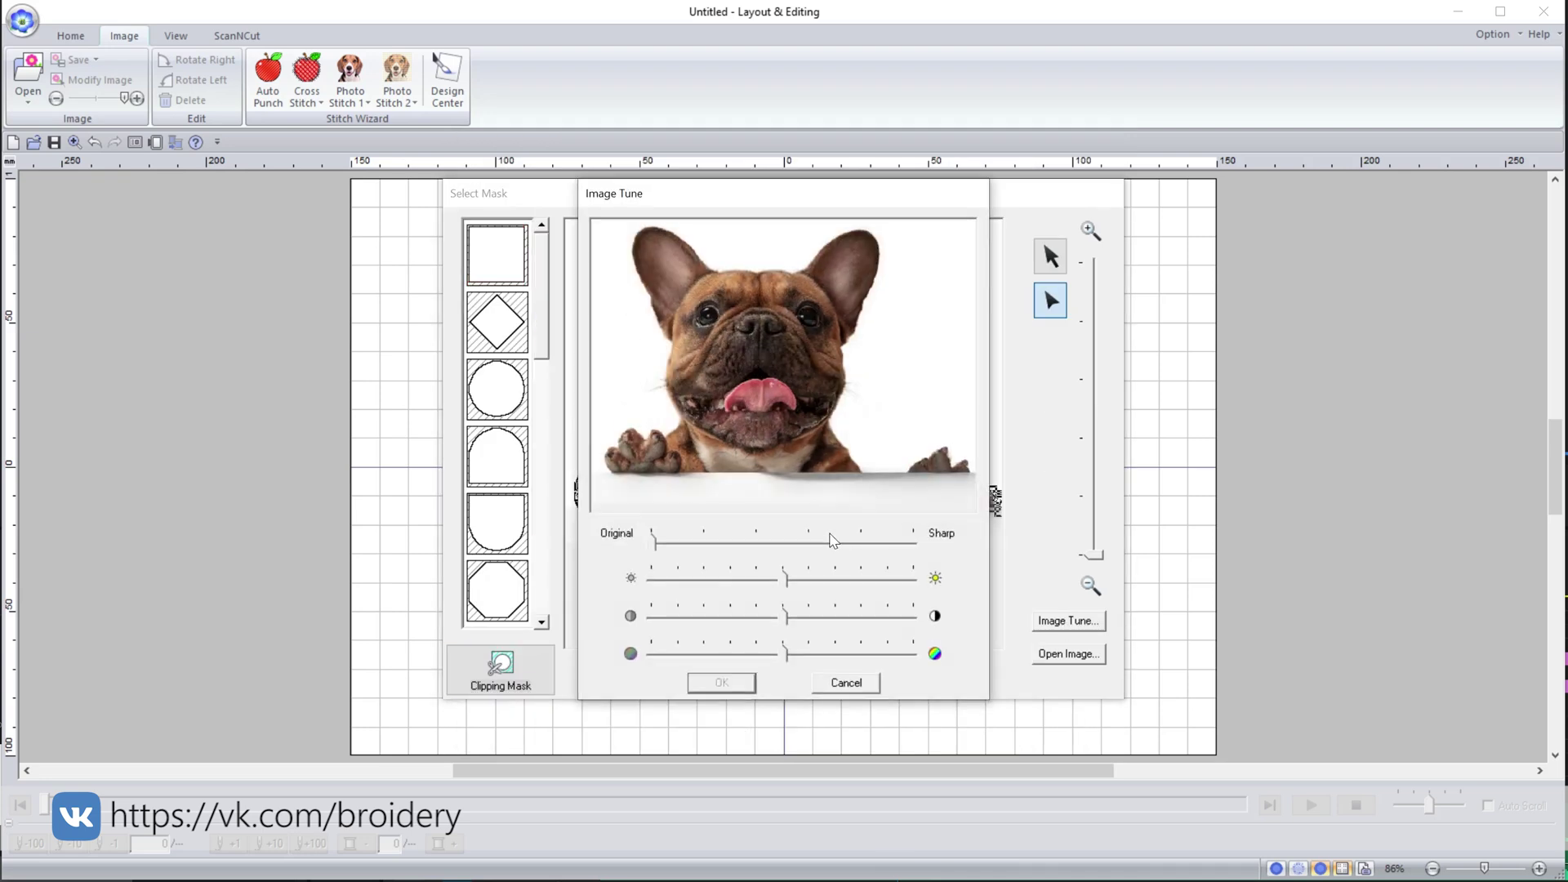
click(863, 542)
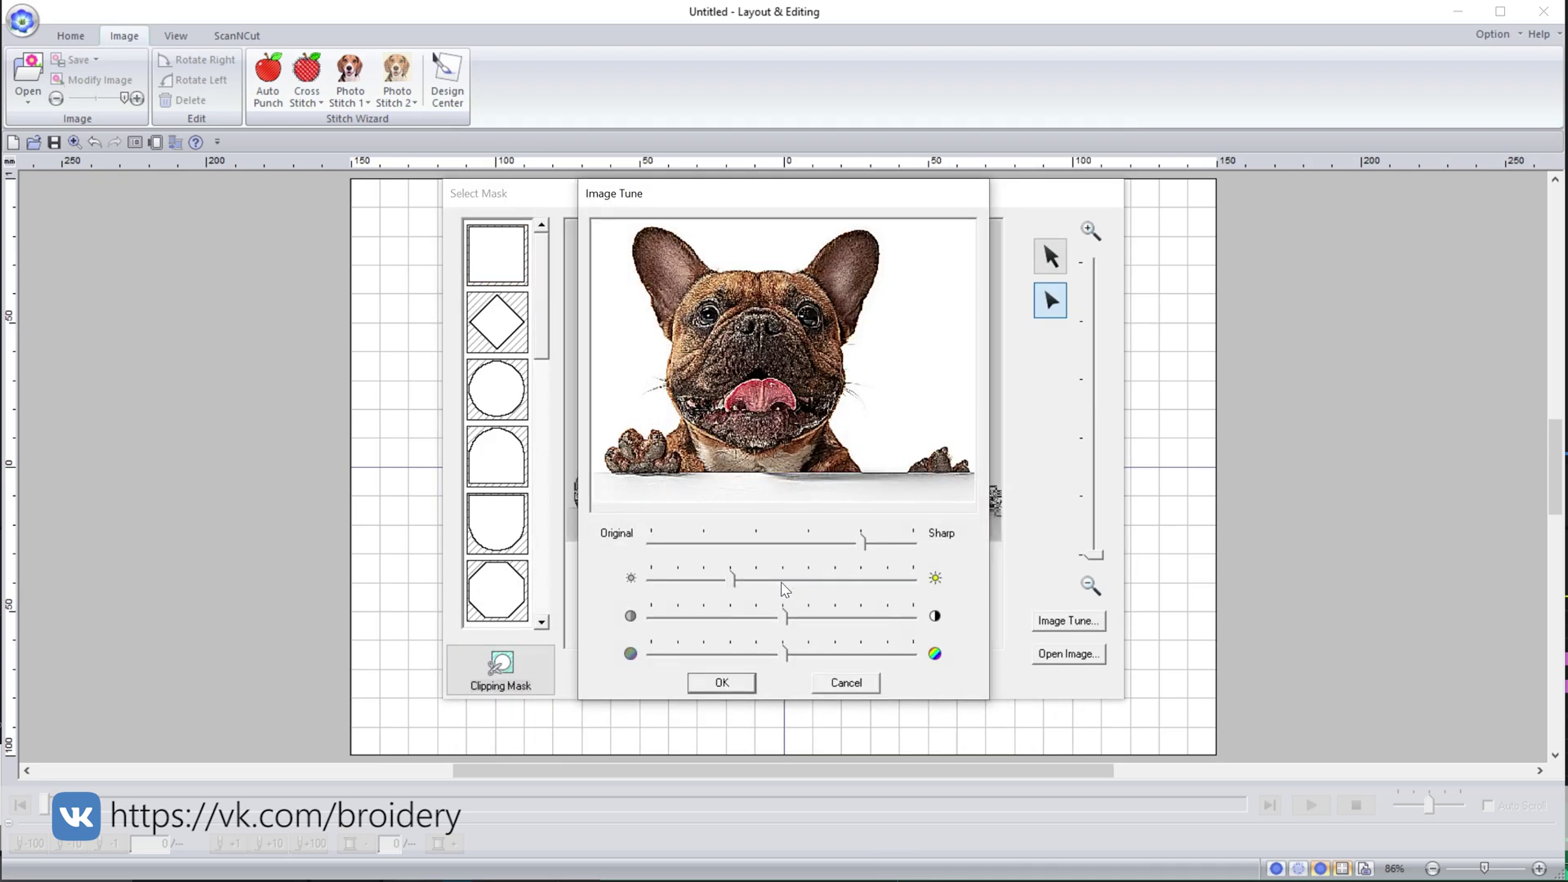
click(755, 582)
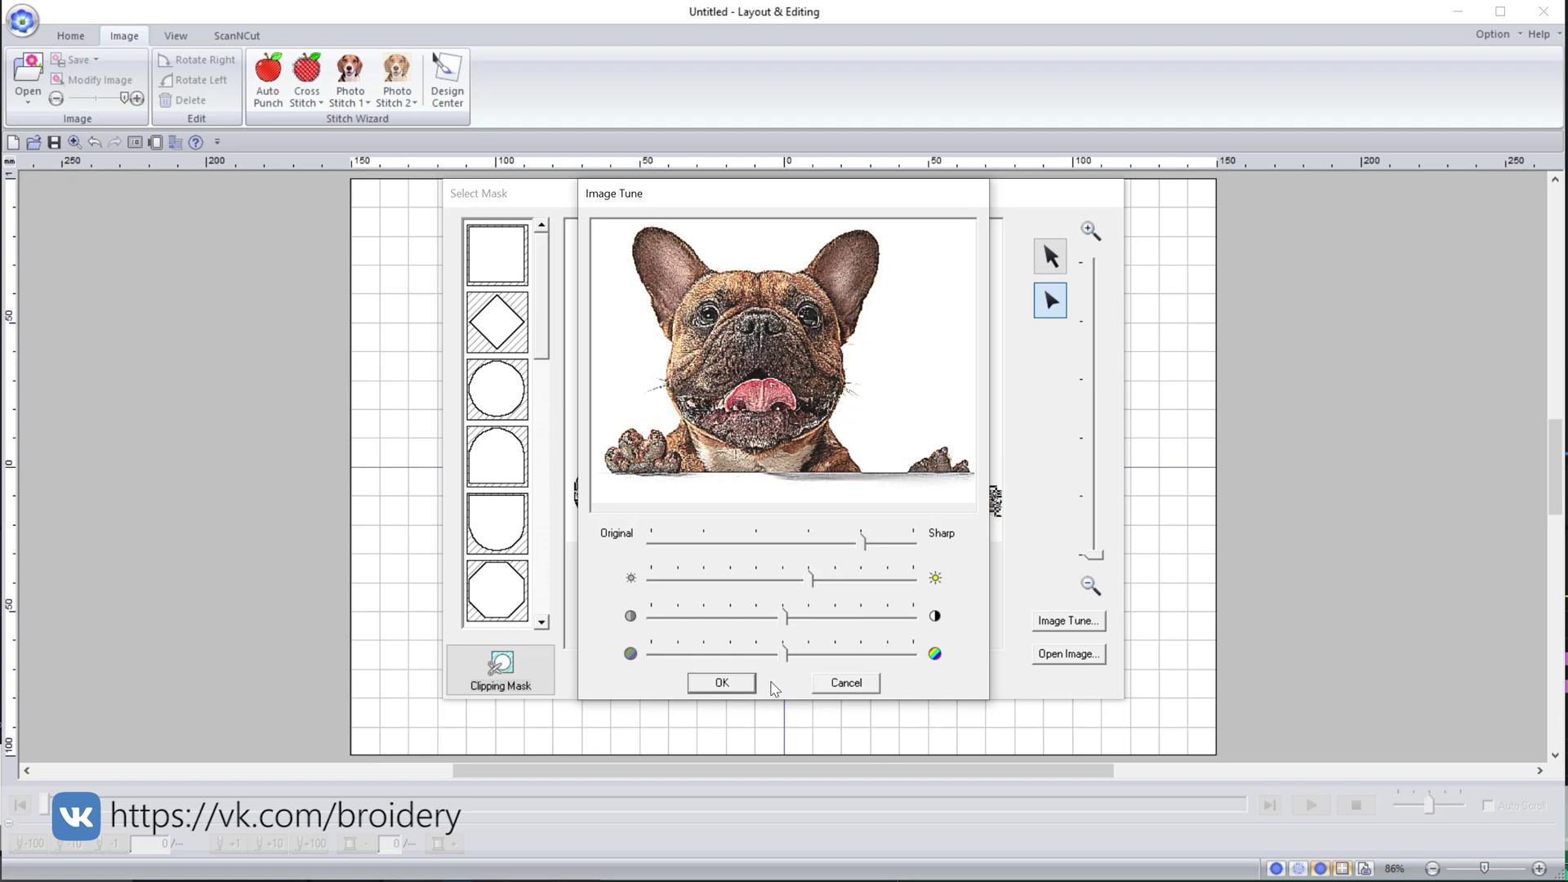
click(722, 682)
- Fit the masked dog image to the page and continue with the Photo Stitch conversion
click(915, 688)
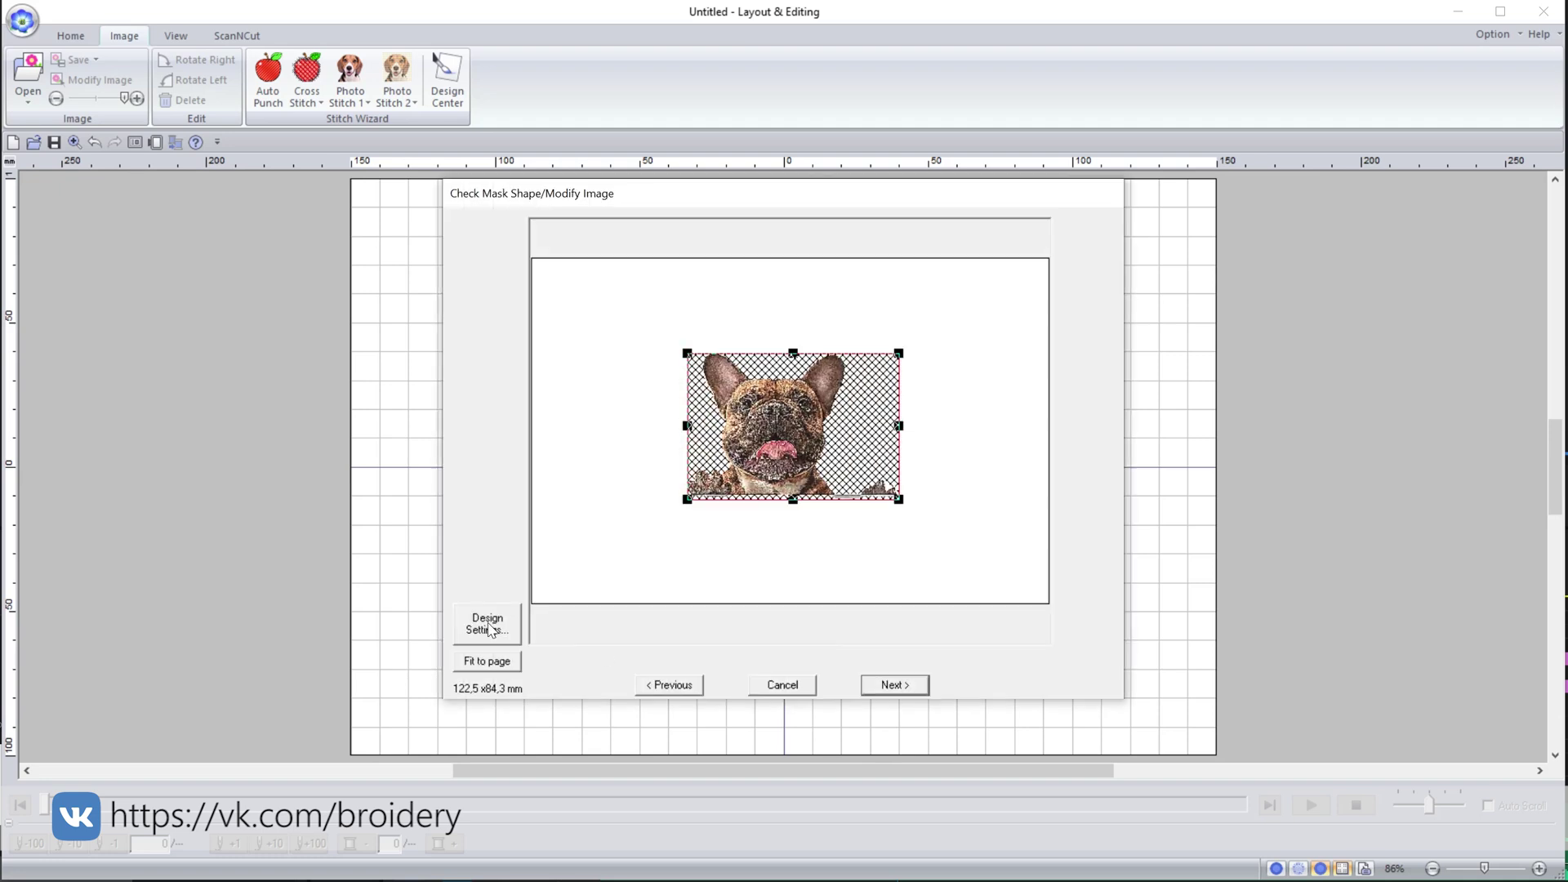
click(487, 661)
click(892, 684)
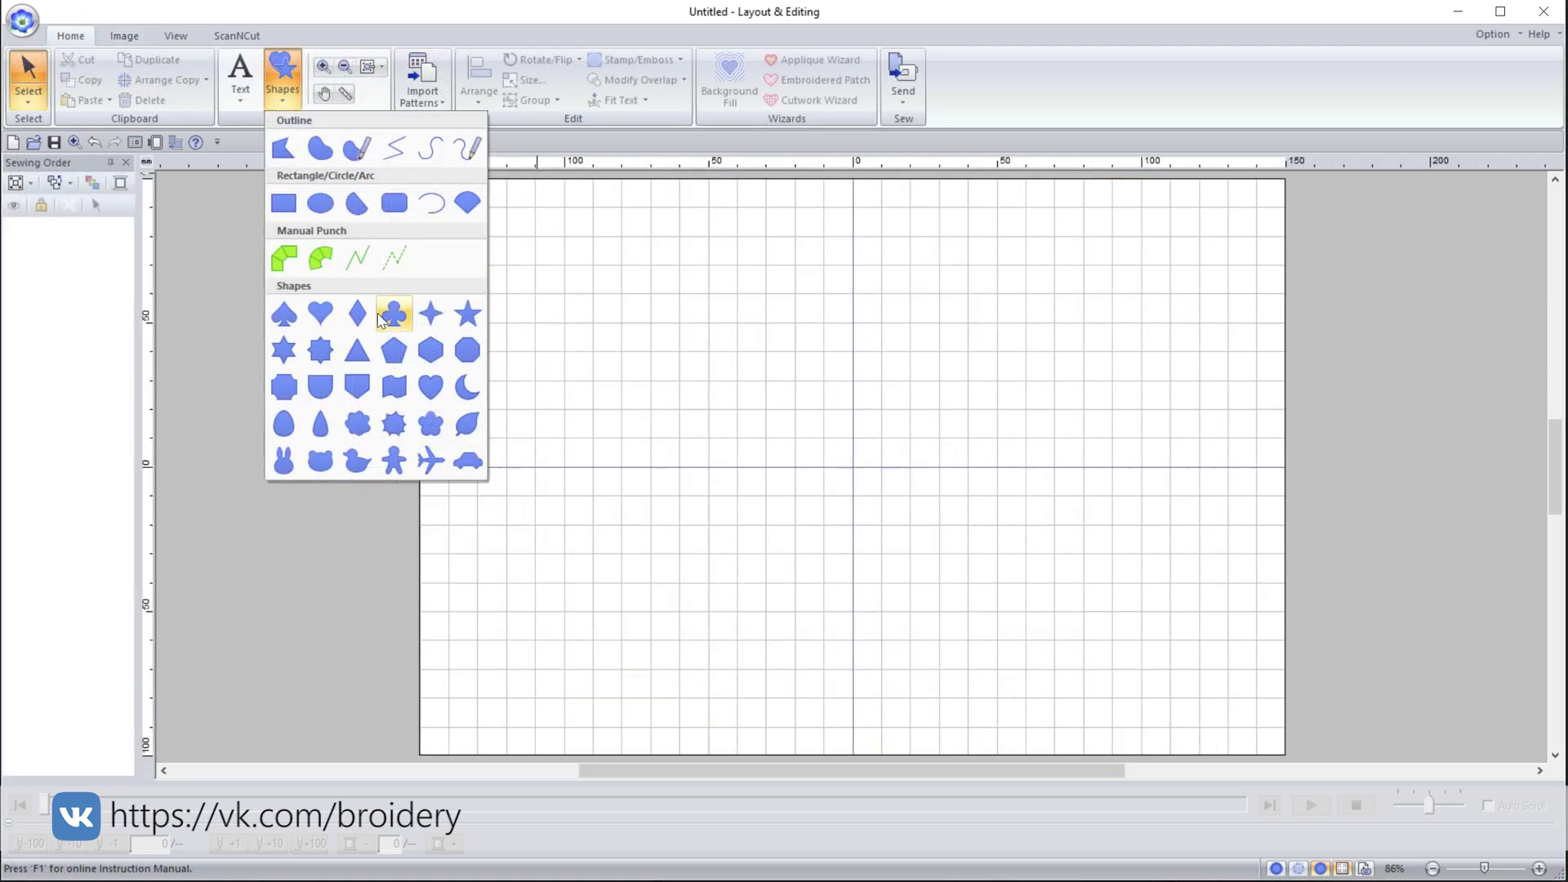
- Draw a club shape about 64 mm wide and high with a concentric circle stitch fill, near the page centre
click(392, 311)
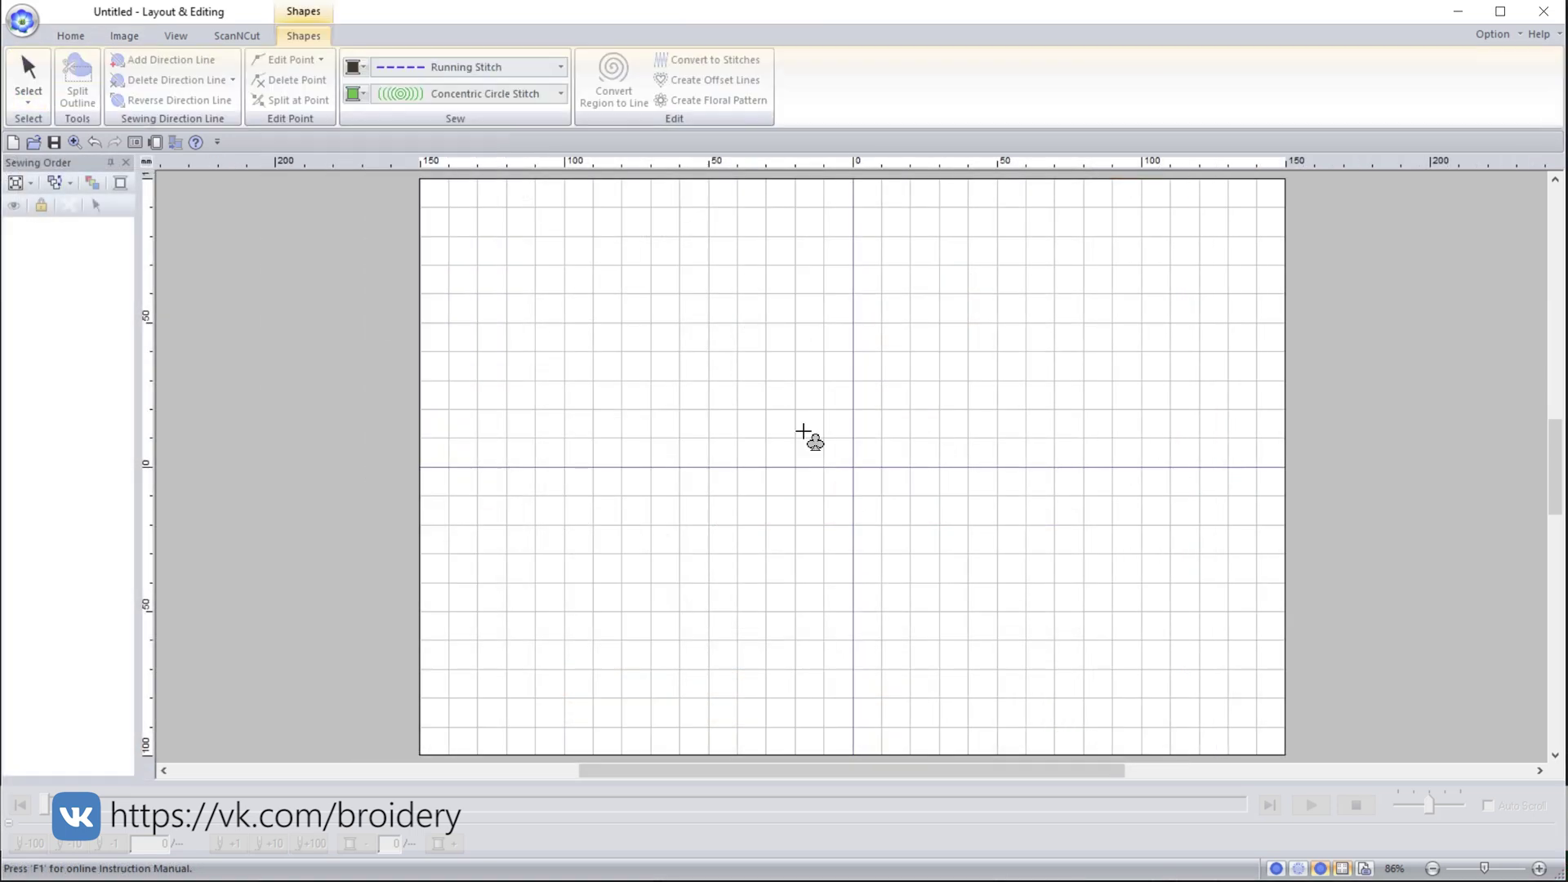
drag(784, 387, 969, 573)
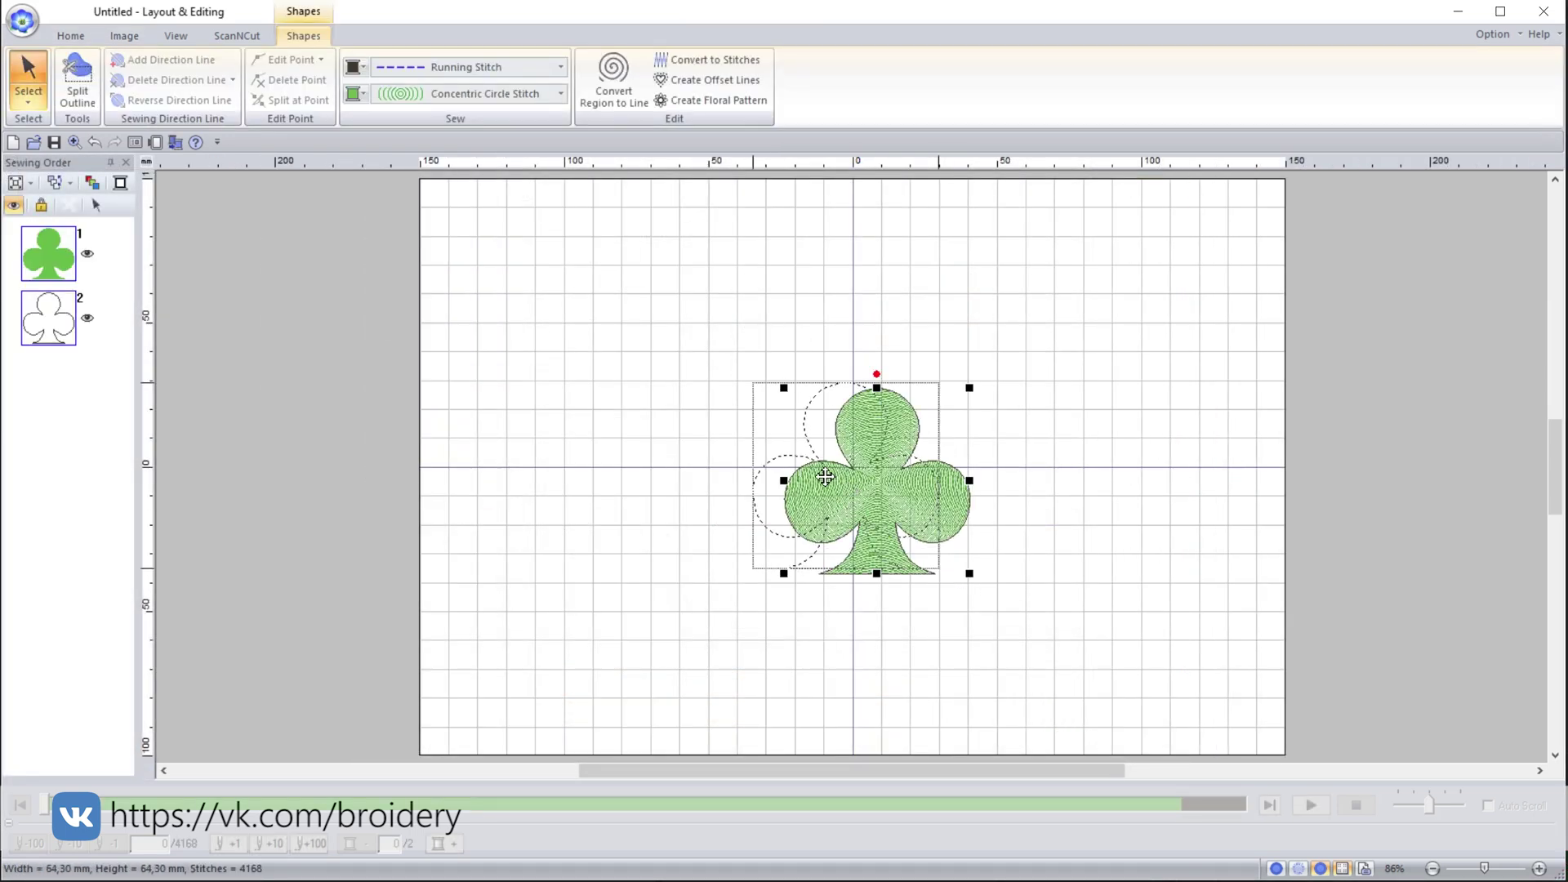
click(532, 246)
- Draw a square about 135 mm wide around the club, with a running stitch outline and the region not sewn
click(282, 82)
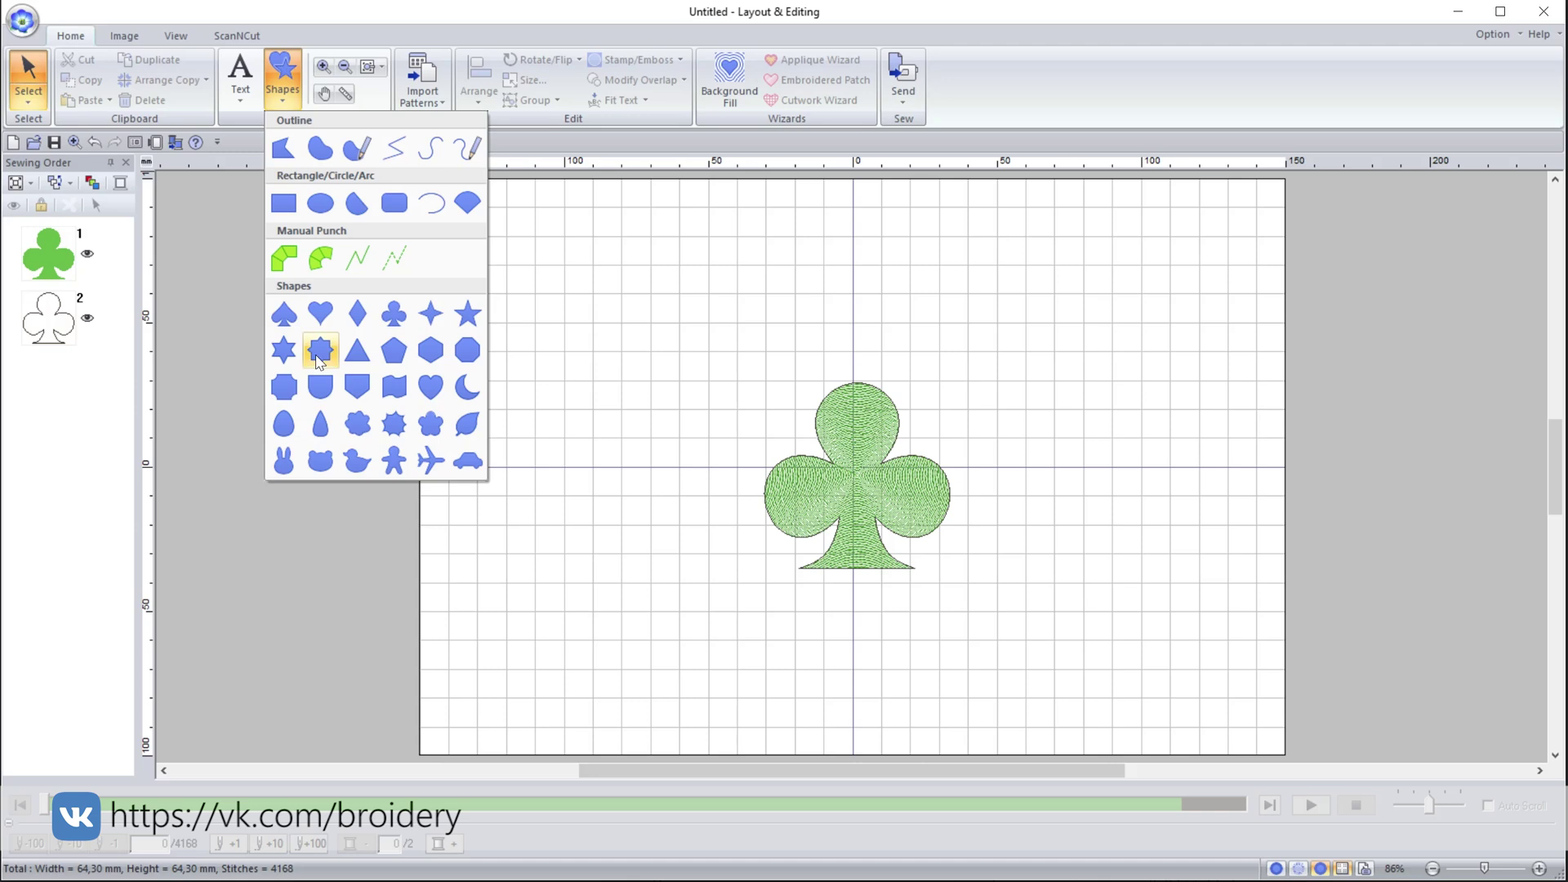
click(284, 203)
click(286, 94)
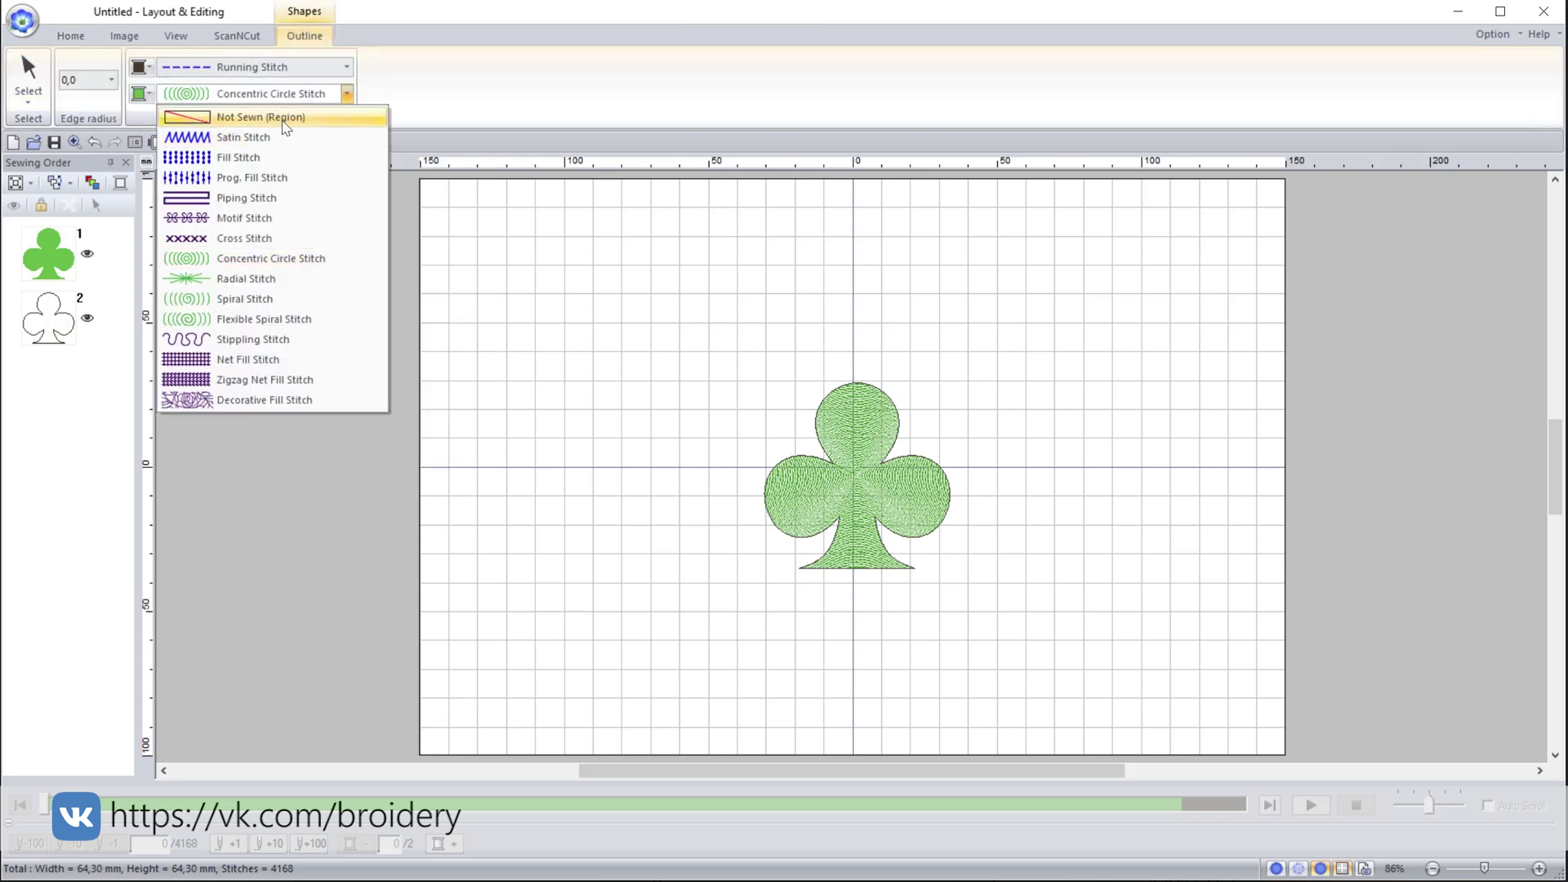
click(286, 118)
drag(642, 278, 1031, 603)
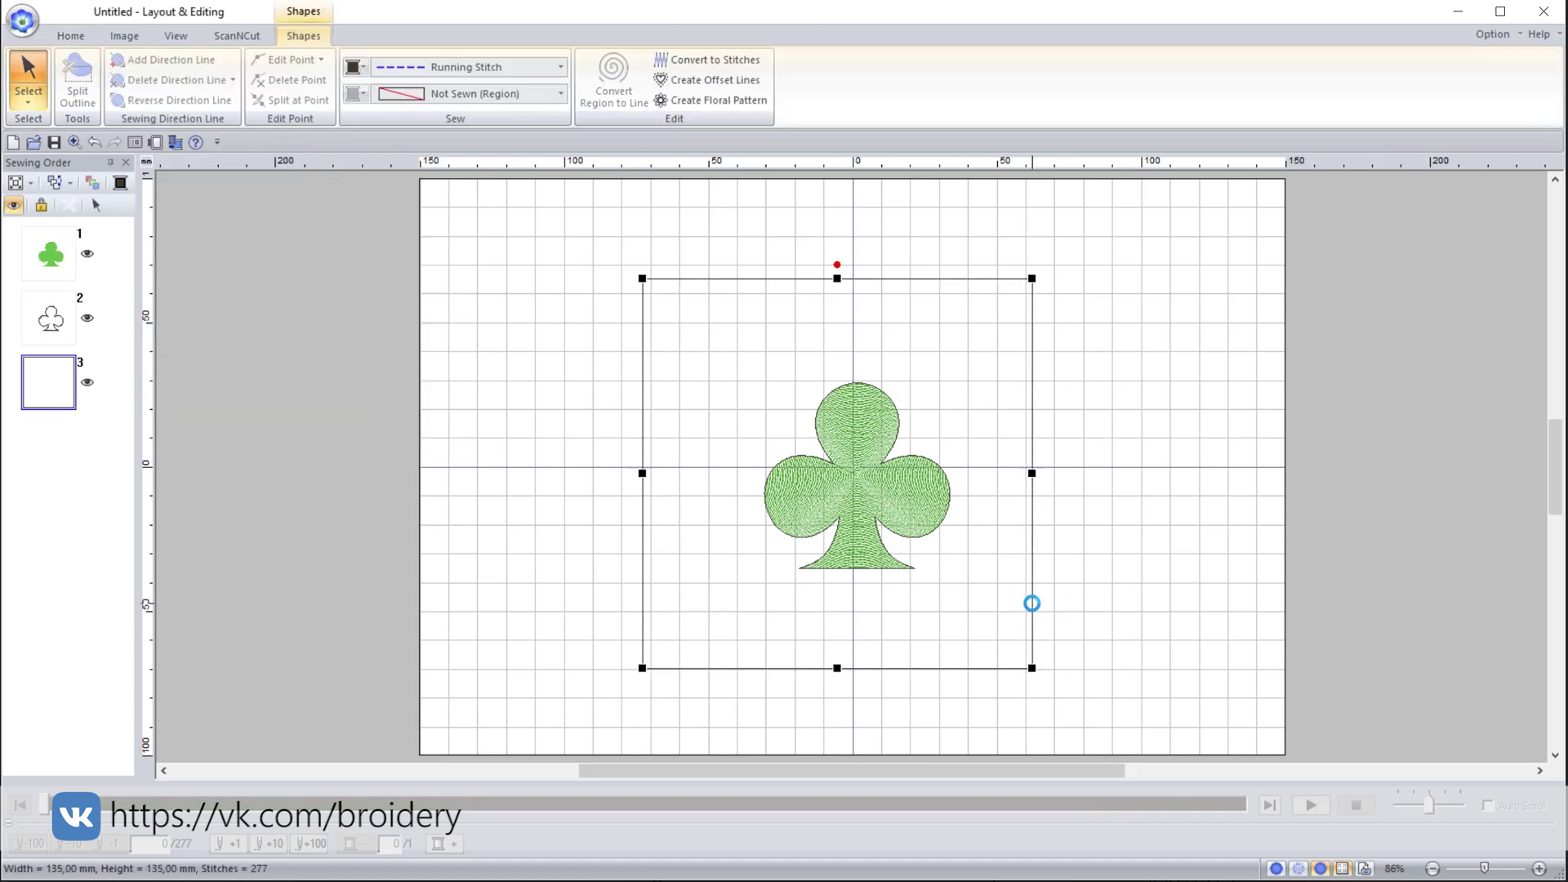
click(524, 250)
- Select all objects and set up a Stippling background fill for the regions inside and outside the square
key(ctrl+a)
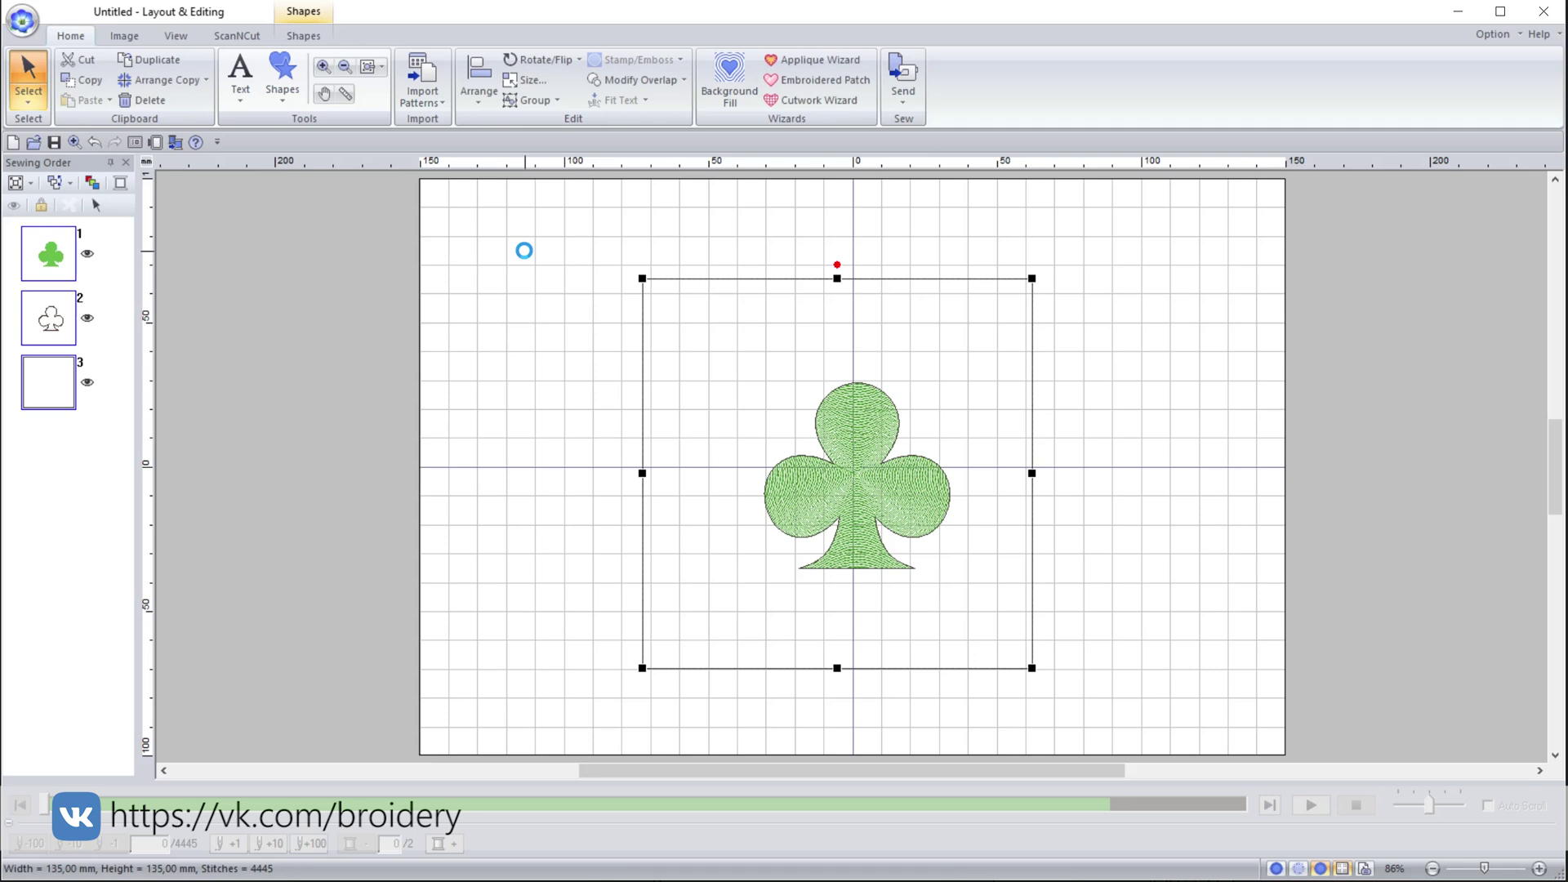
click(722, 90)
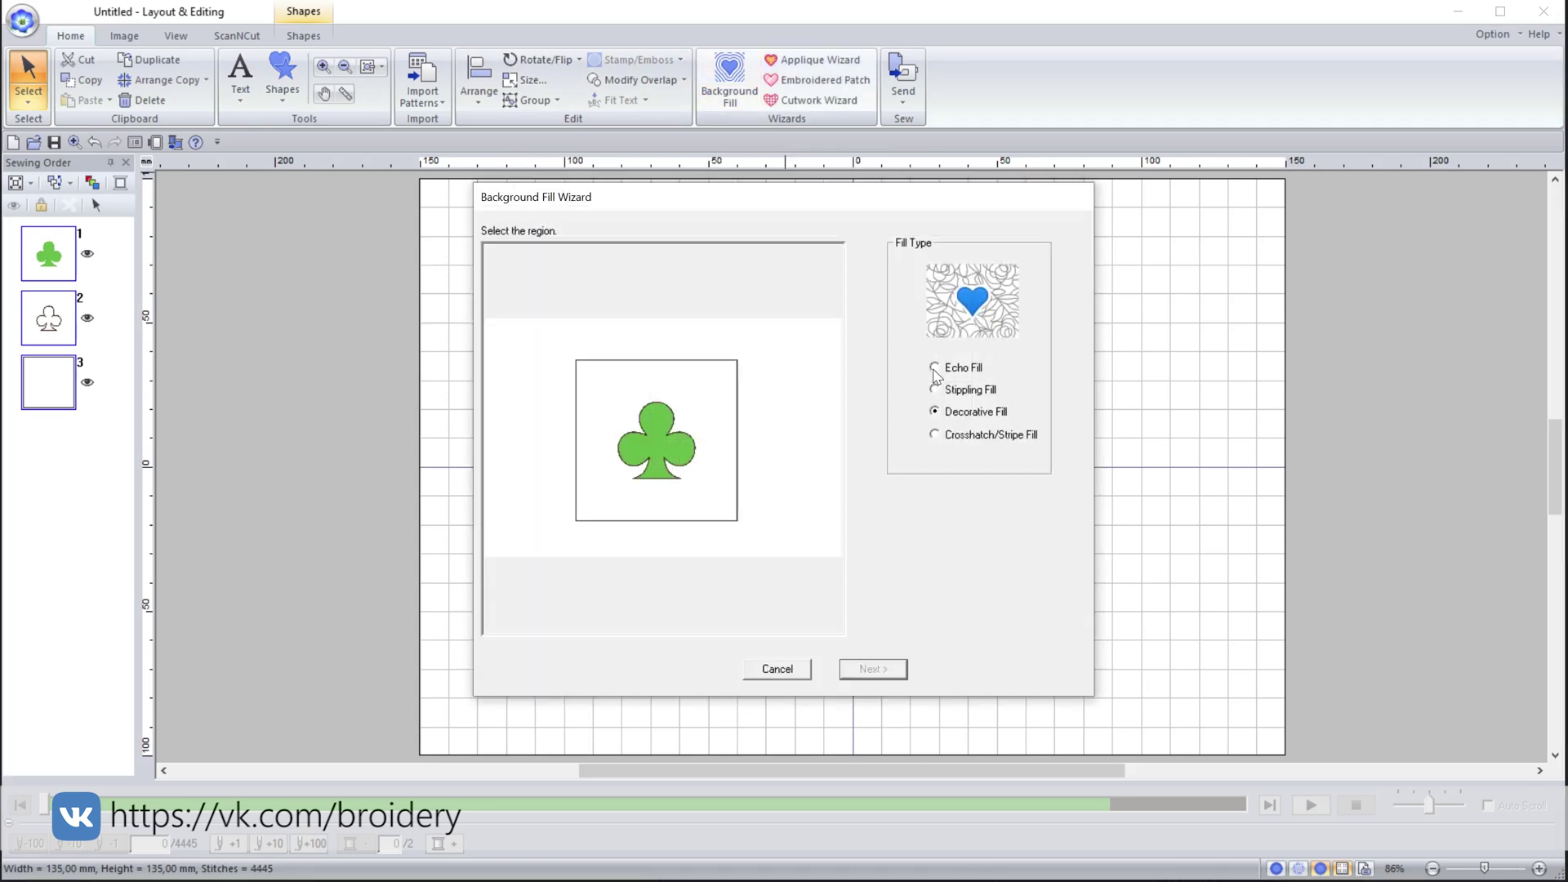
click(935, 370)
click(709, 419)
click(805, 438)
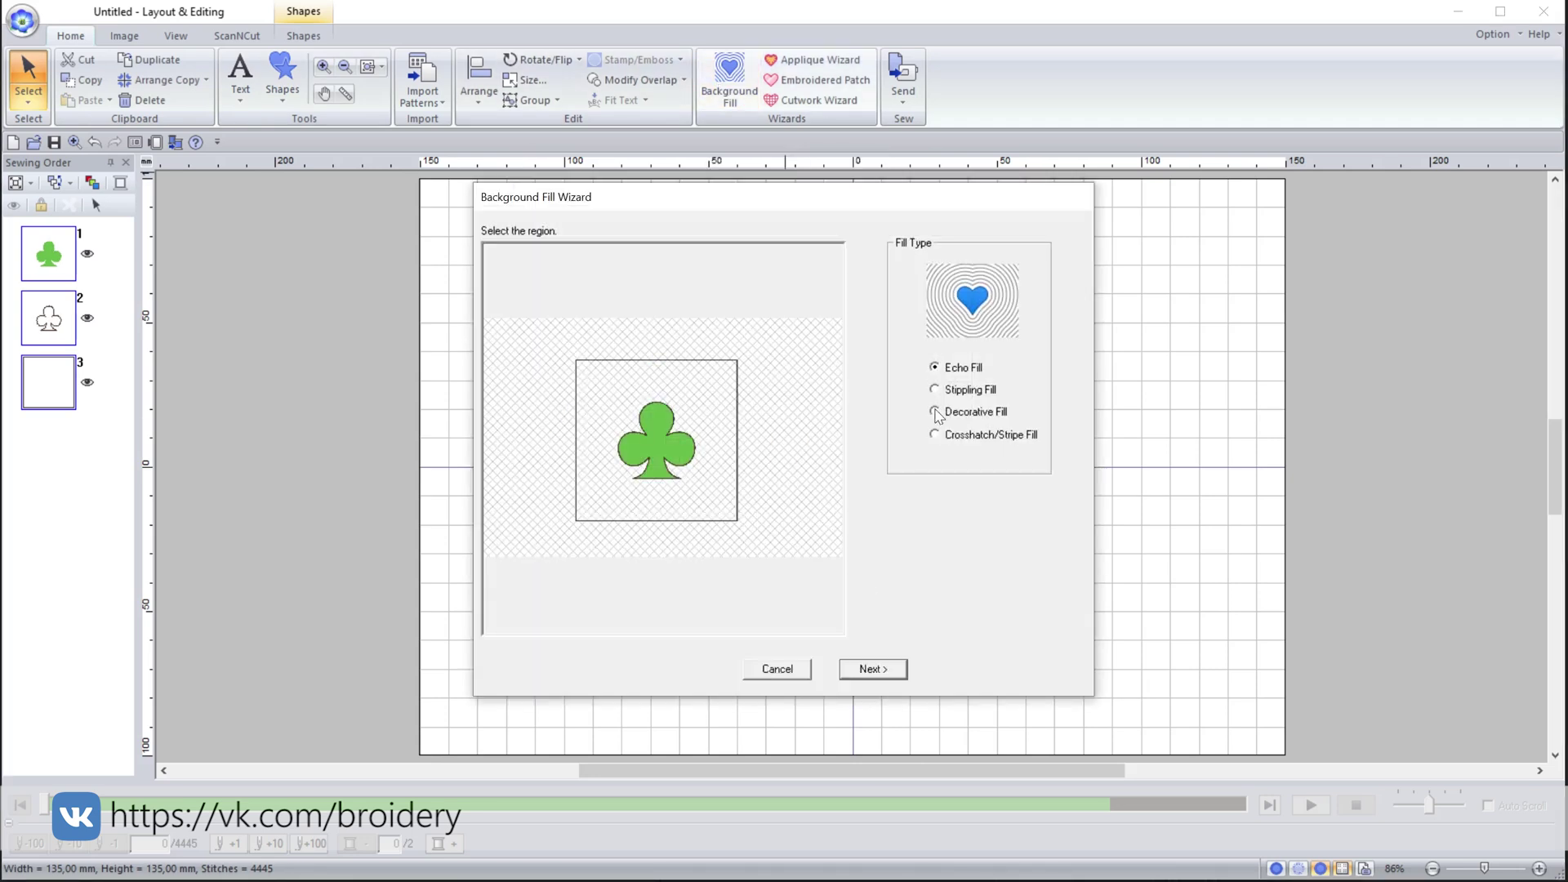
click(935, 389)
click(721, 410)
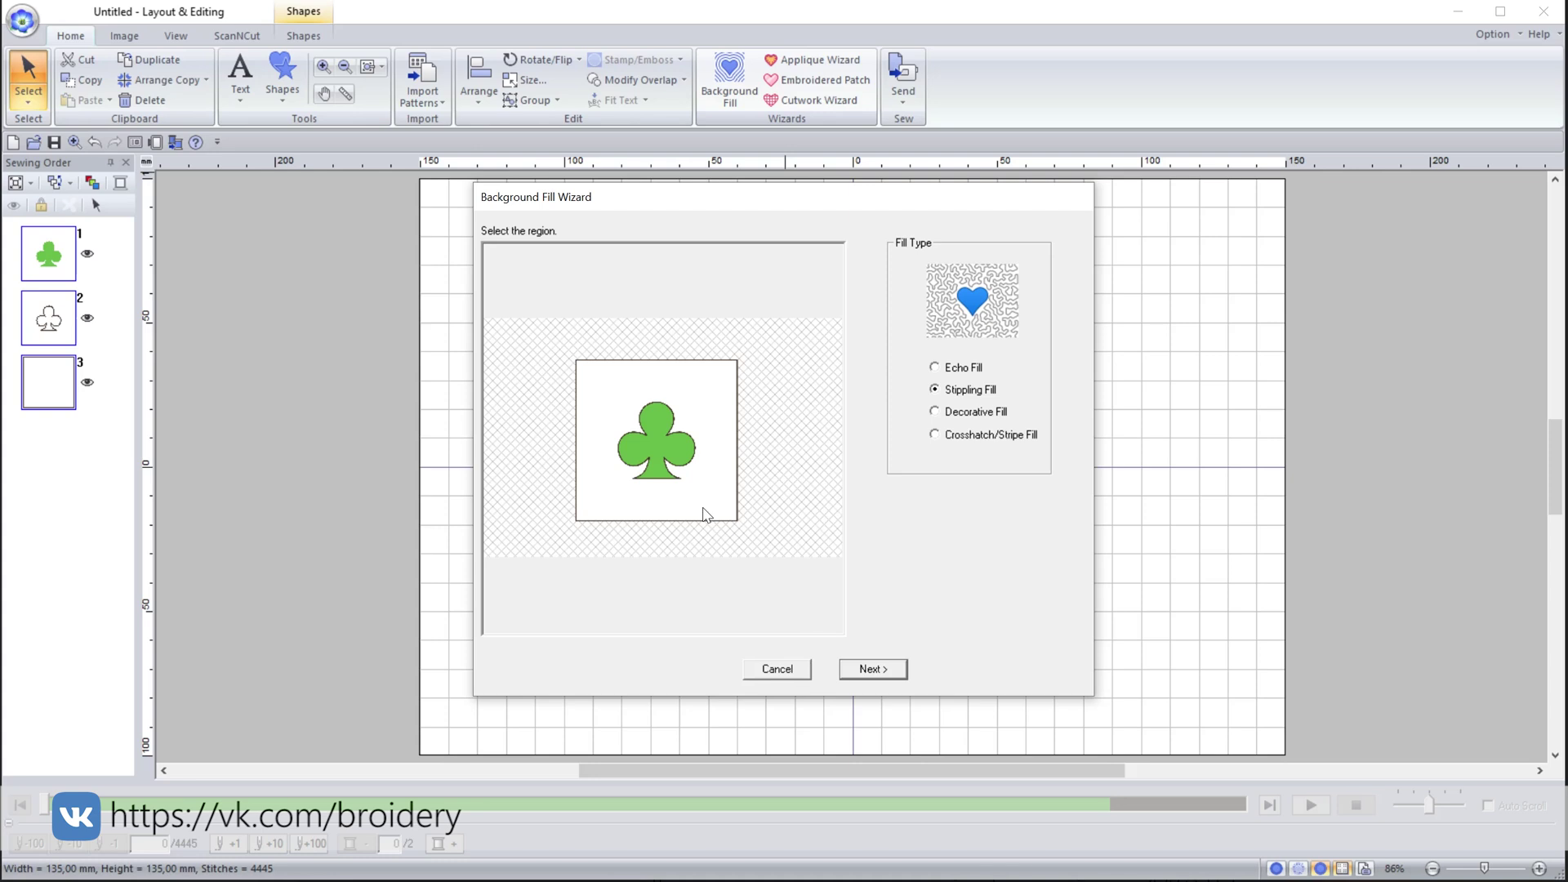
click(896, 672)
- Set the stippling fill's offset spacing to 2.0 mm, update the preview and apply the fill
click(932, 276)
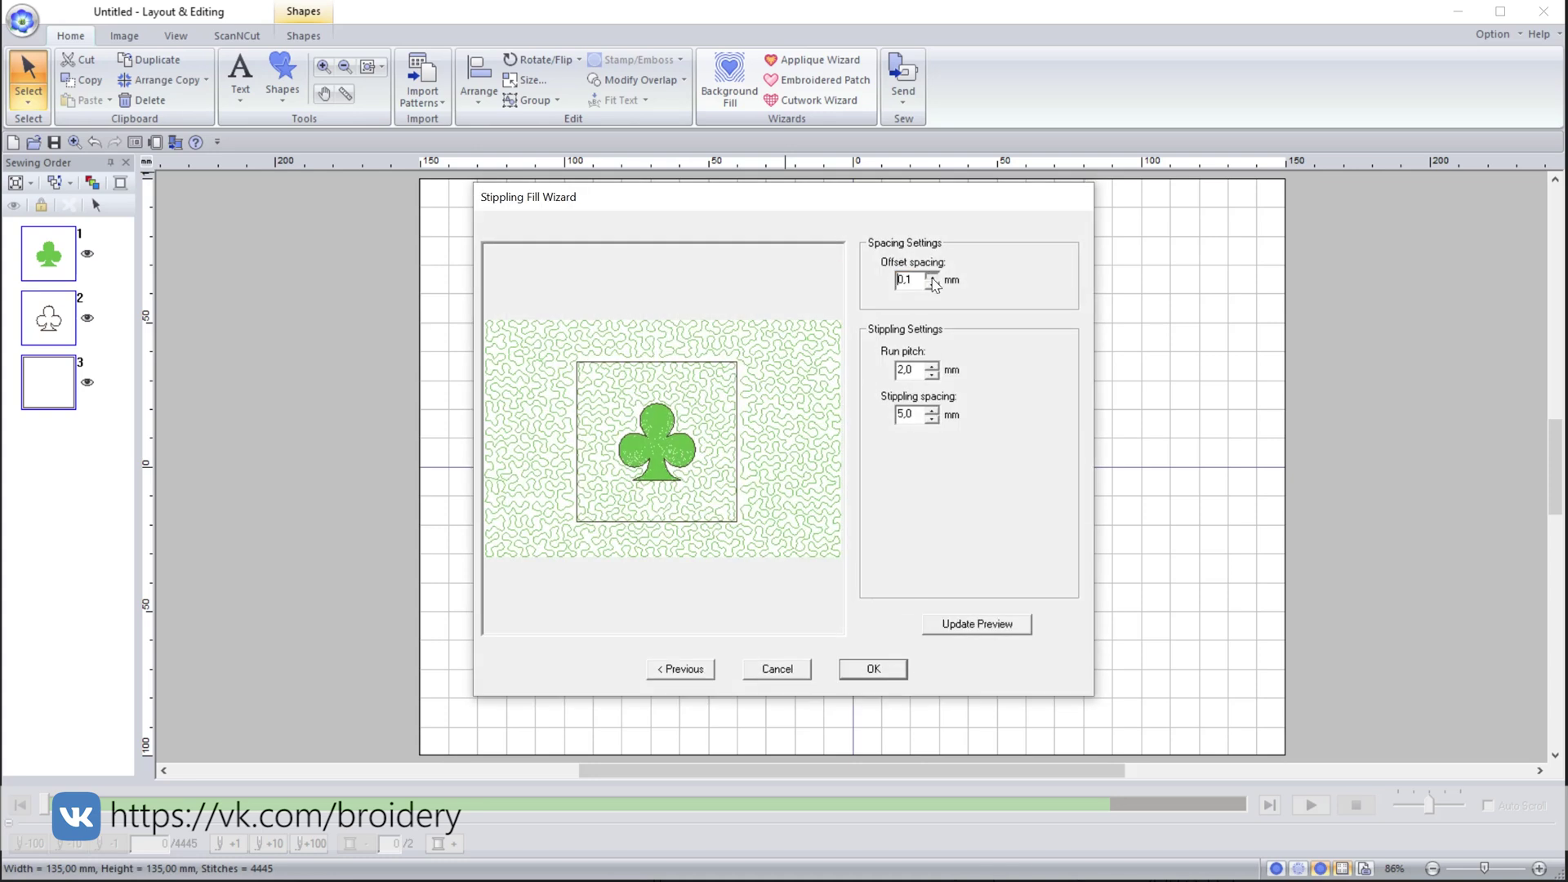
click(953, 629)
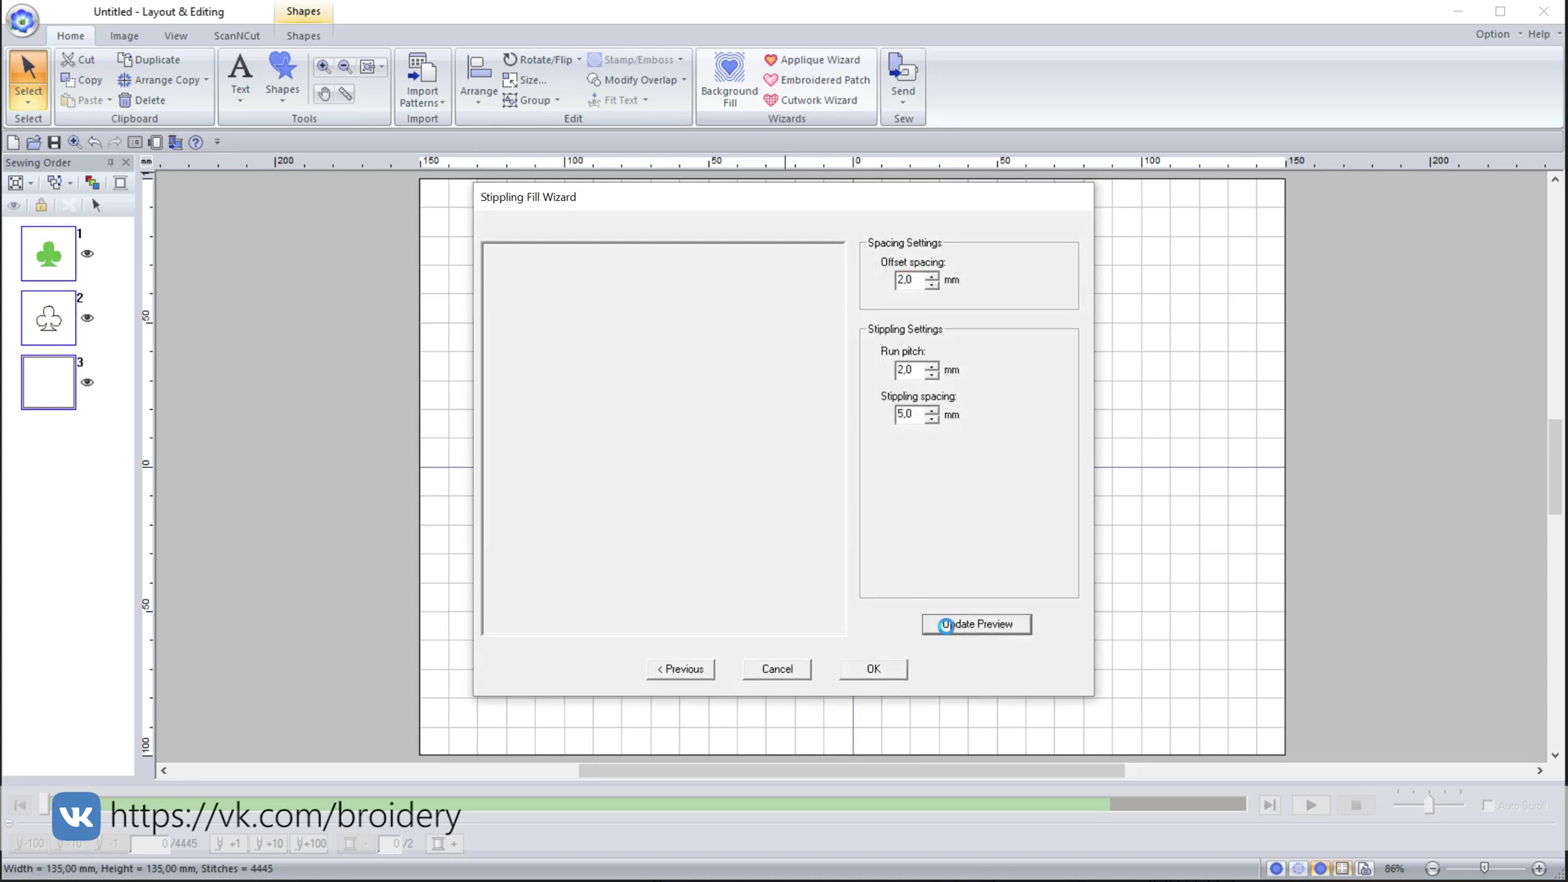
click(878, 673)
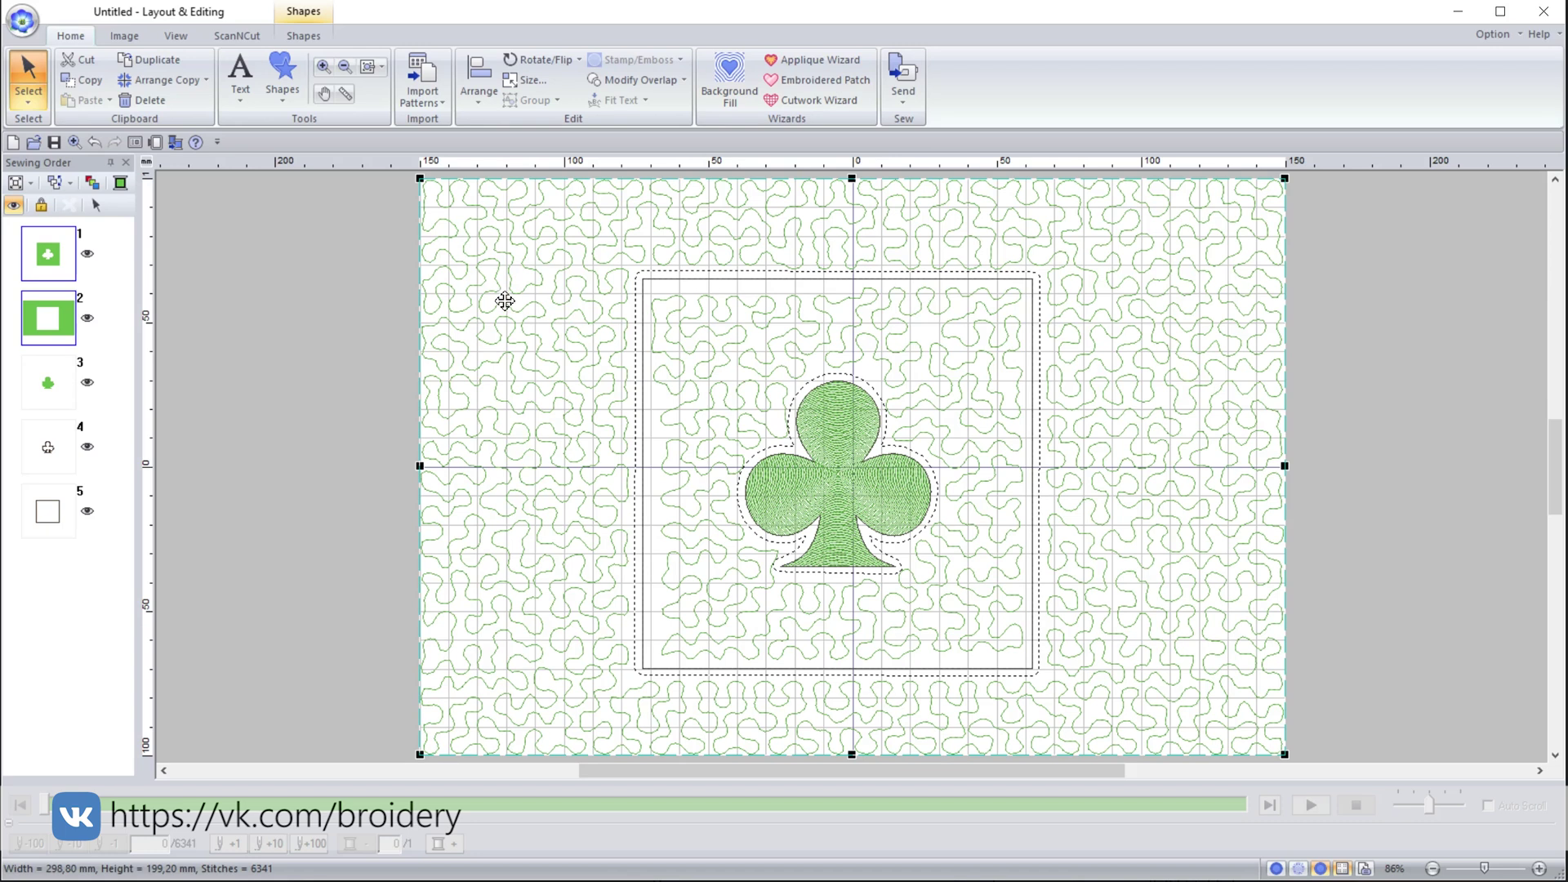
- Turn on Use Motif in the two stippling fills' sewing attributes and choose the second H-Arrange option
key(Escape)
right_click(600, 351)
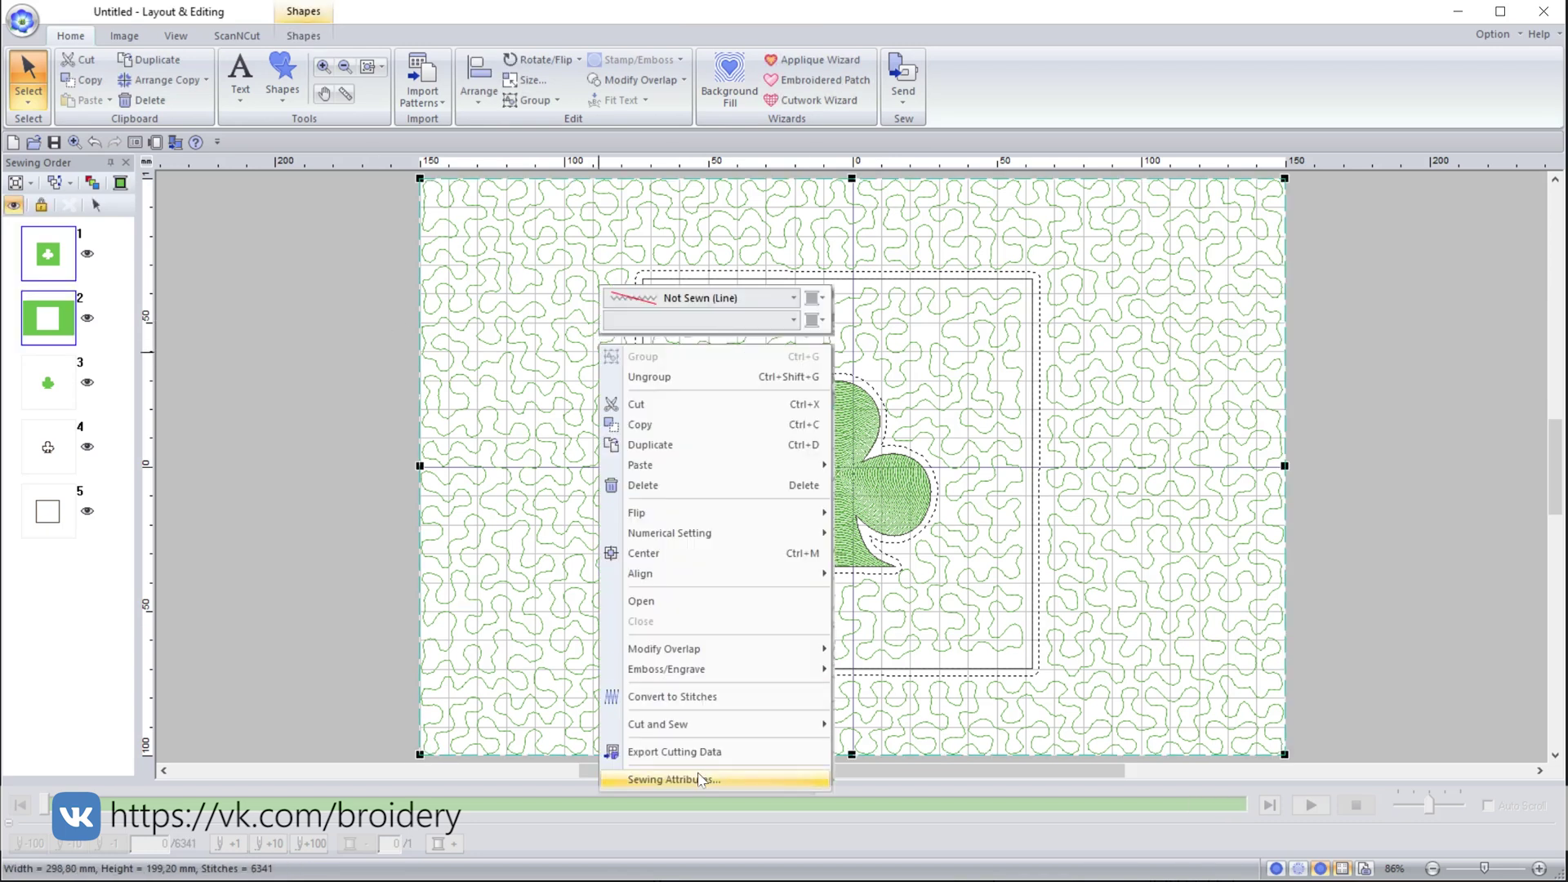
click(653, 780)
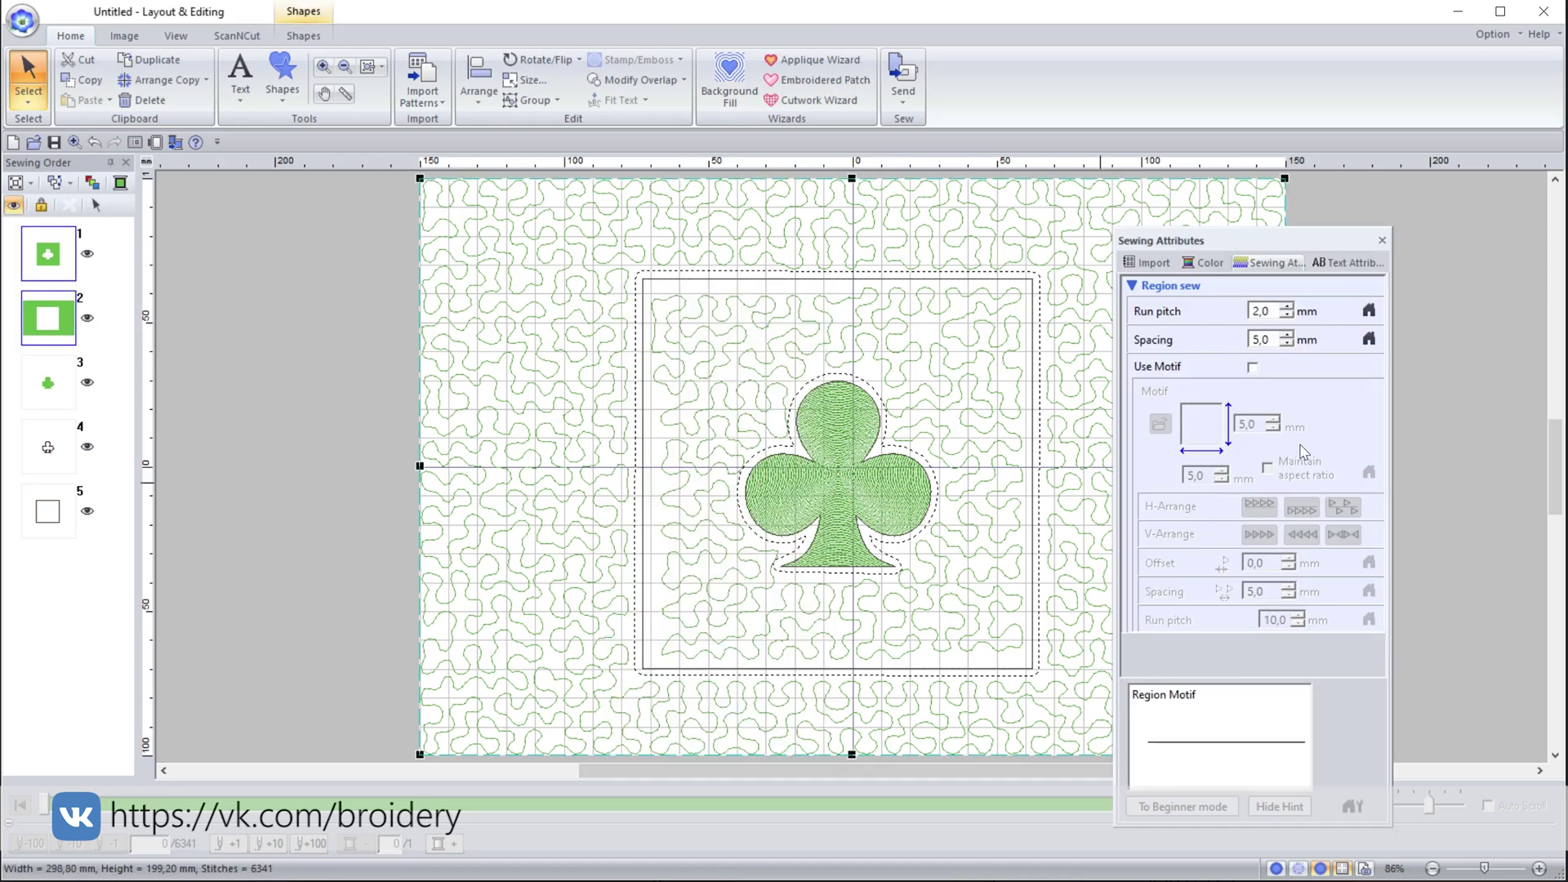
click(1253, 367)
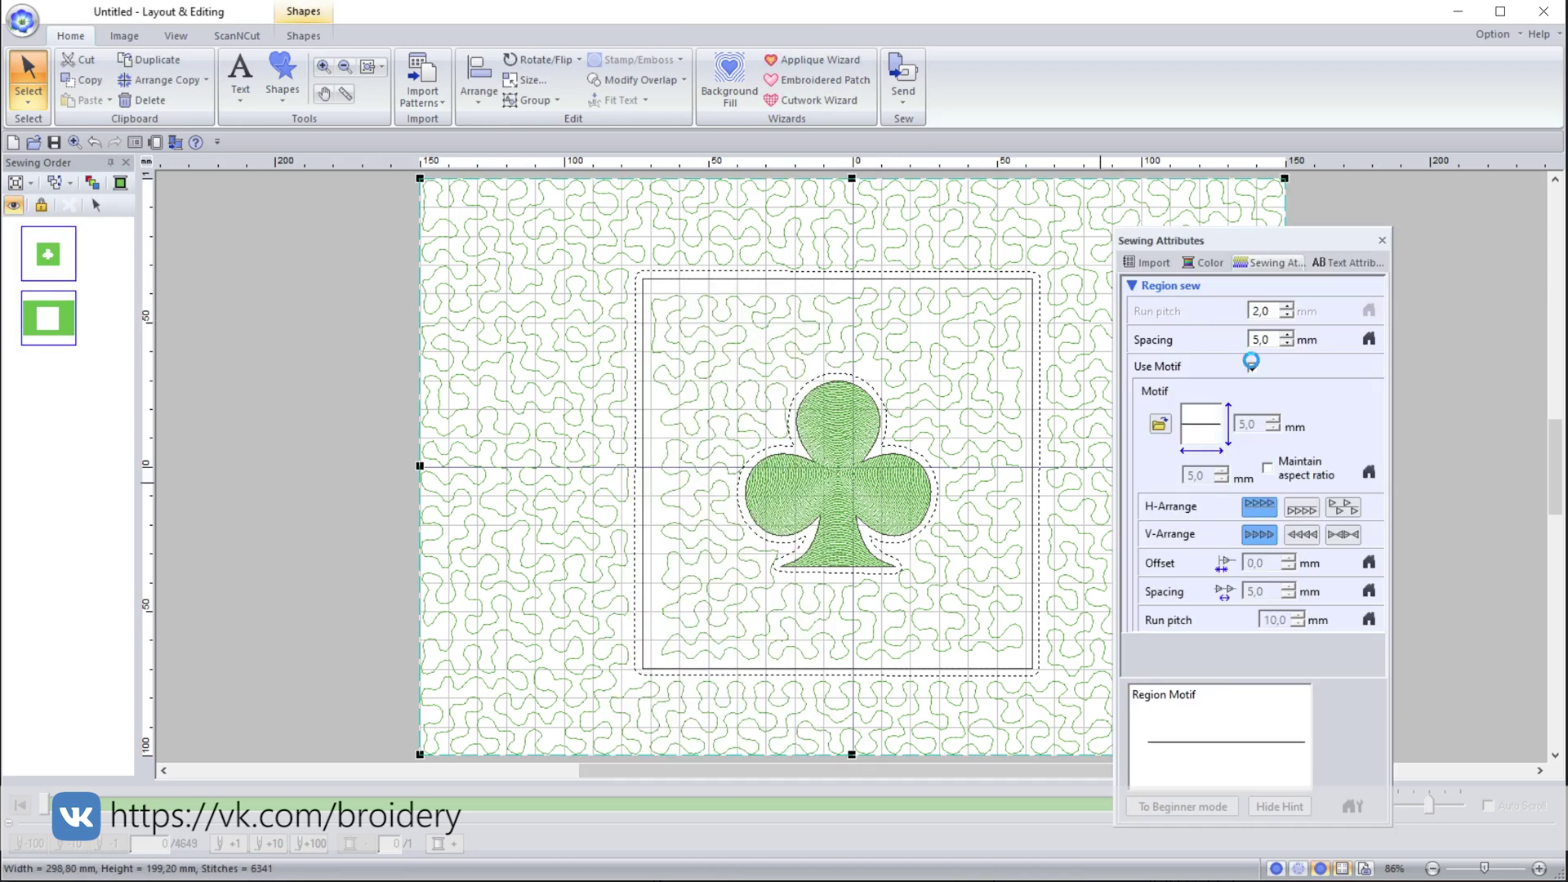
click(1306, 510)
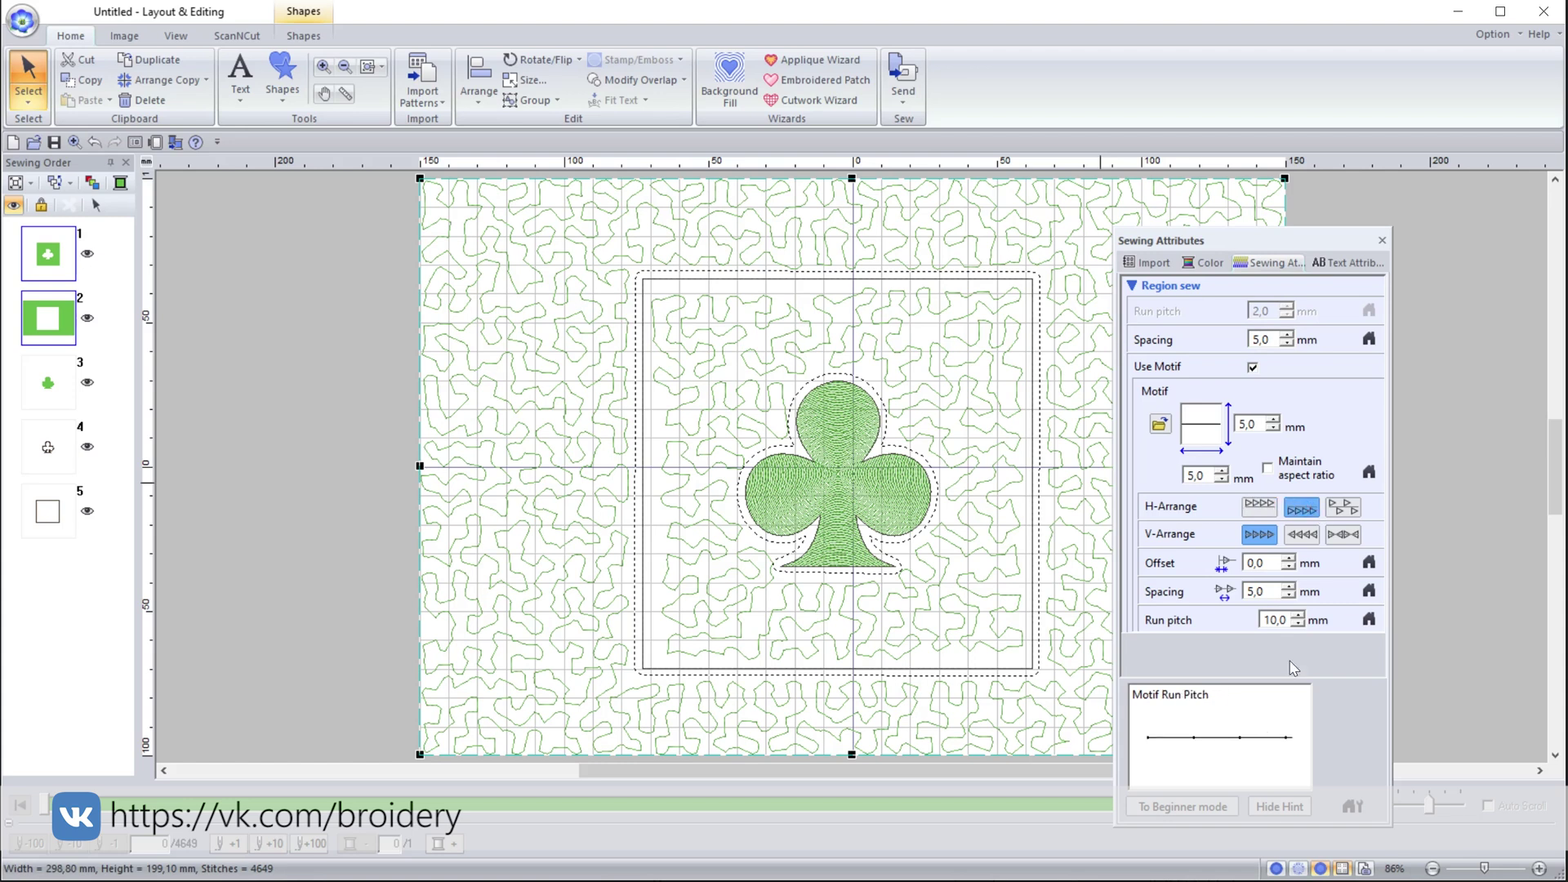
- Choose motif002 as the motif pattern for the stippling fills
click(1161, 425)
click(1218, 477)
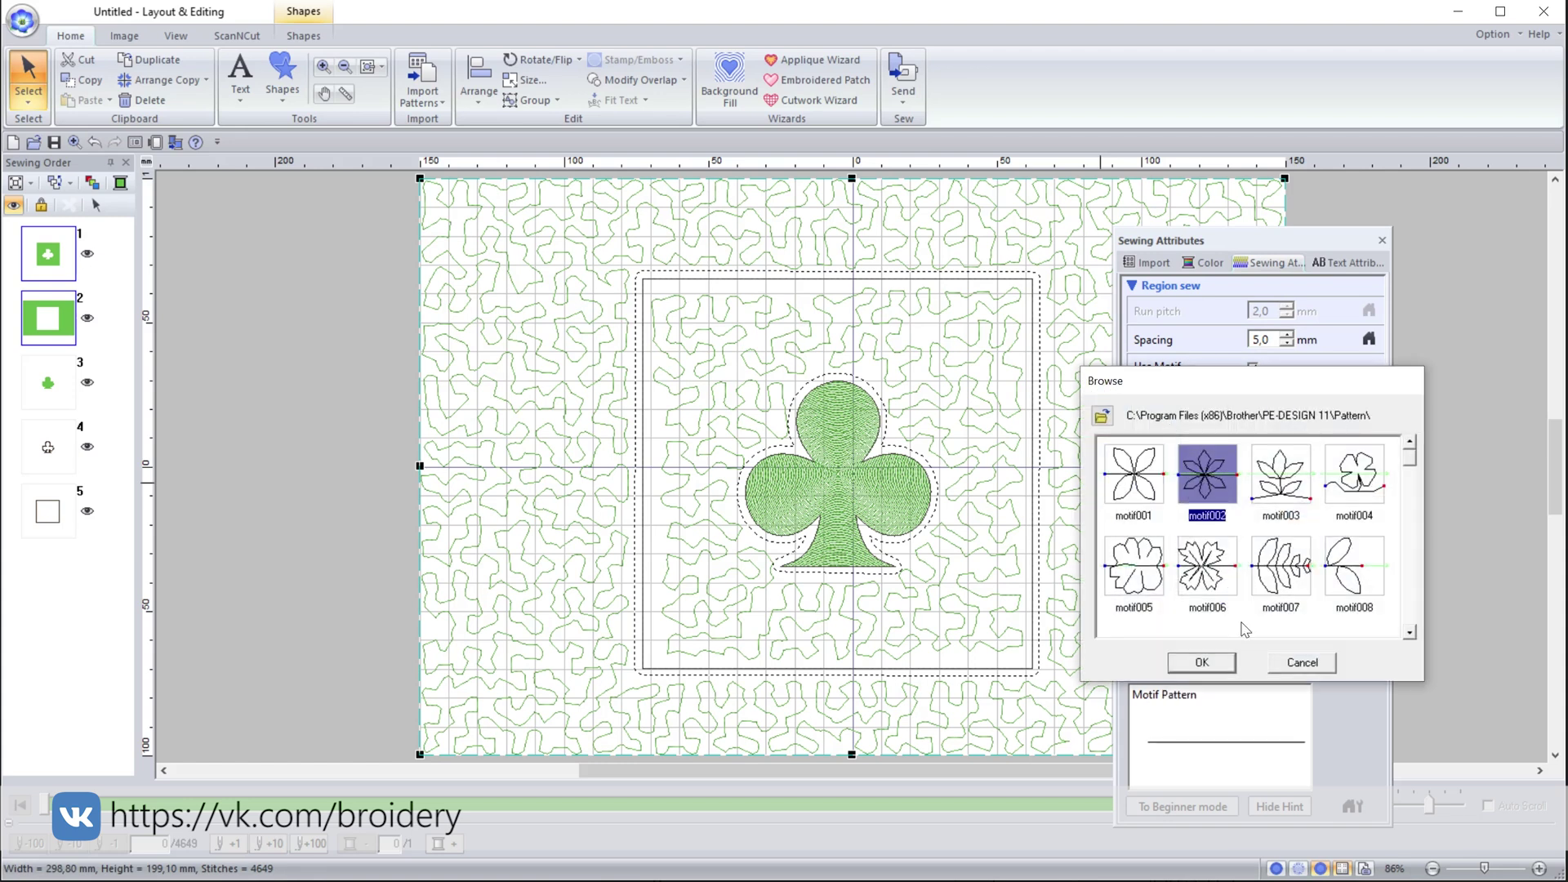
click(1202, 663)
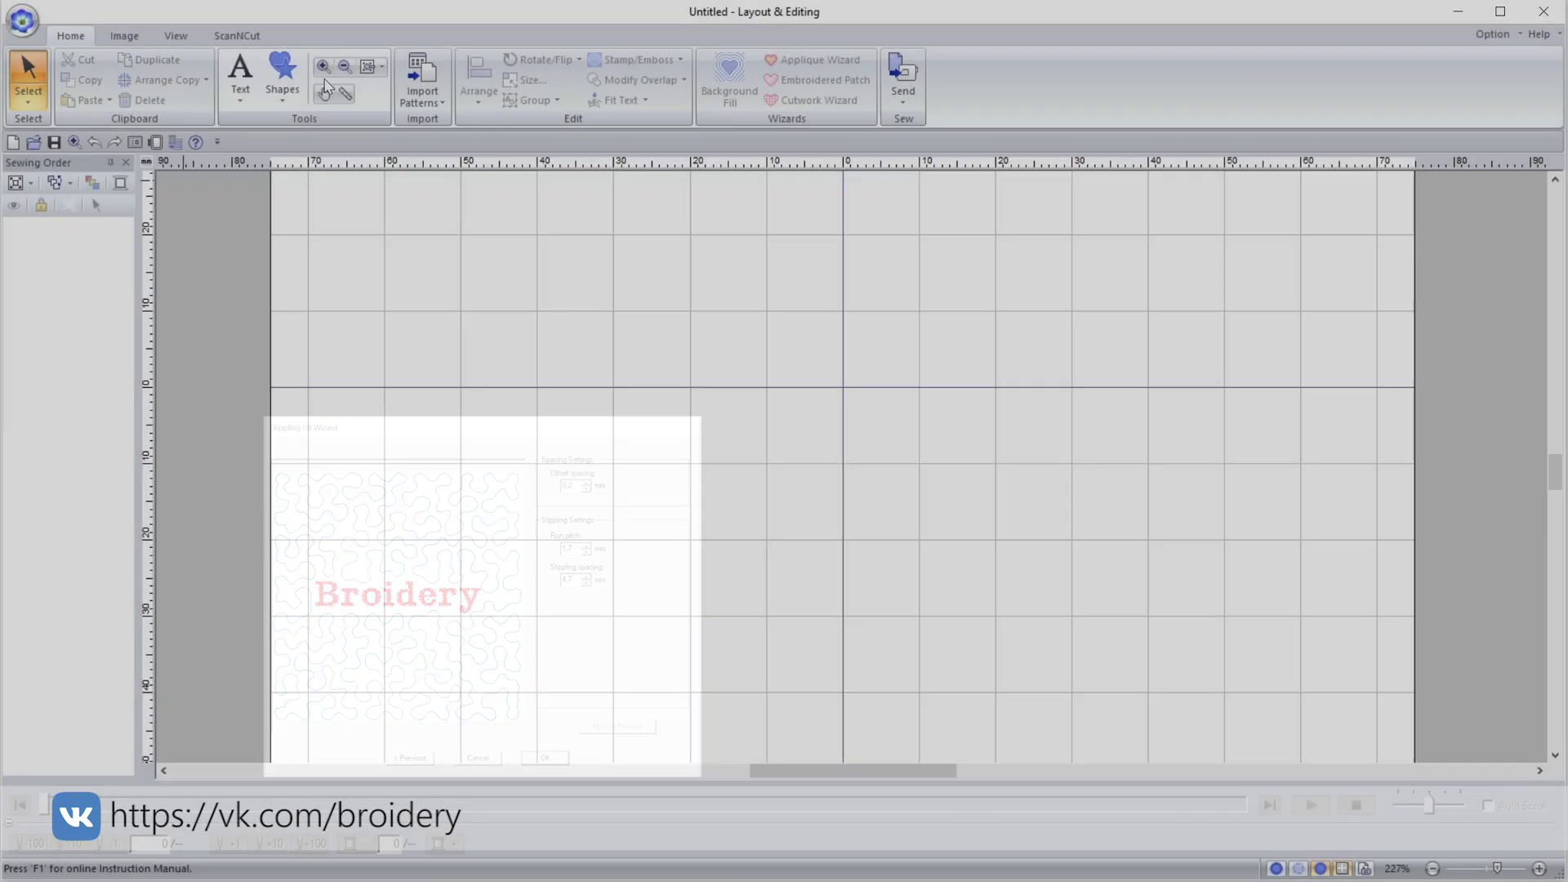
- Draw a bear head shape about 67 mm wide and 60 mm high near the page centre
click(286, 103)
click(321, 460)
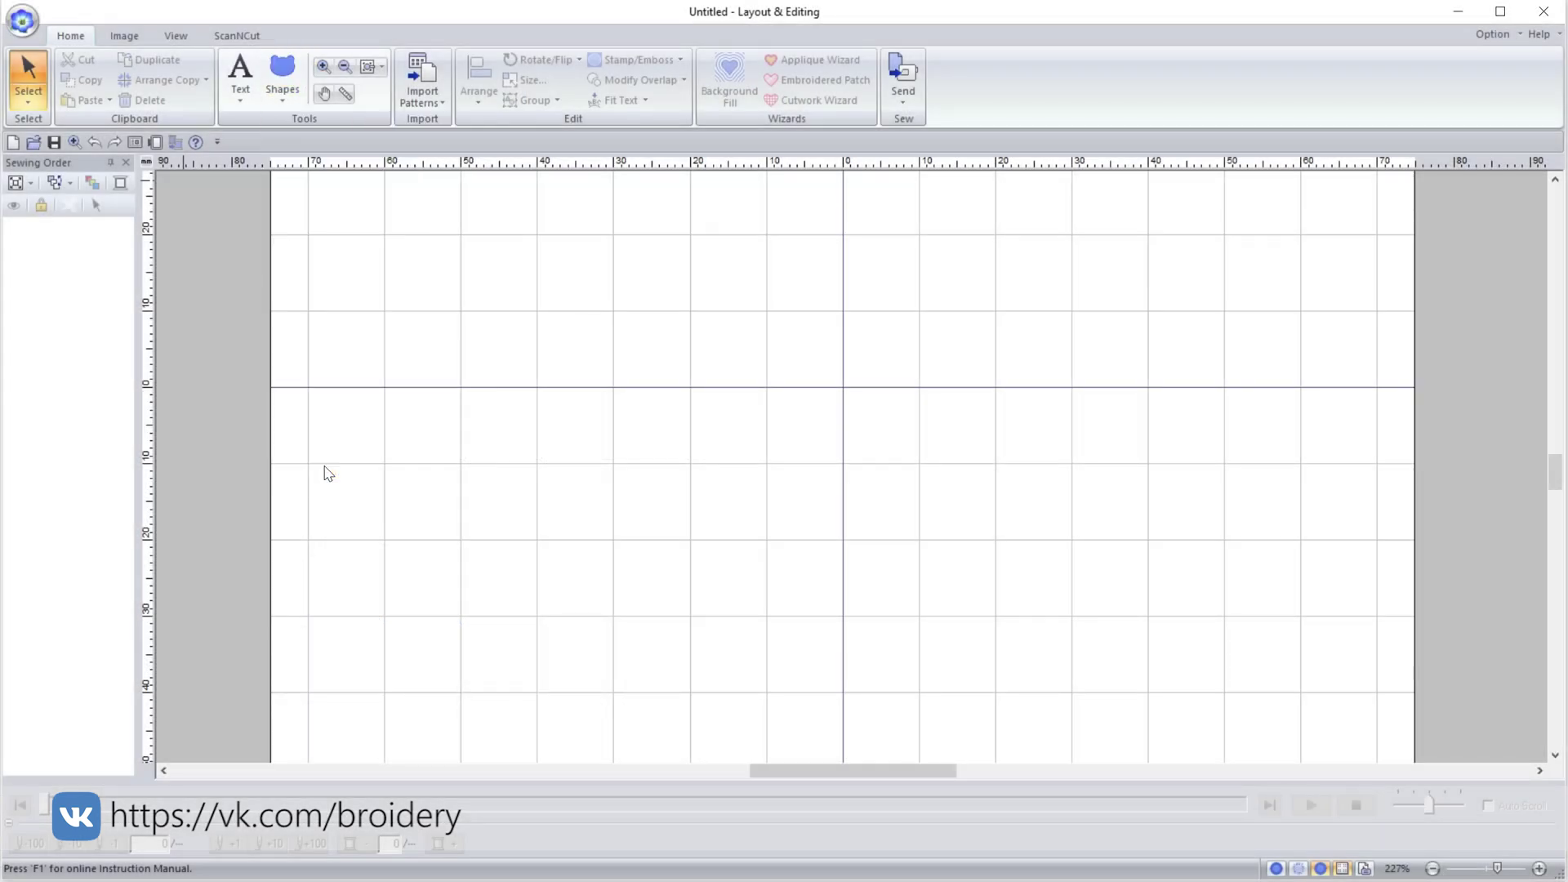
drag(560, 226, 1065, 679)
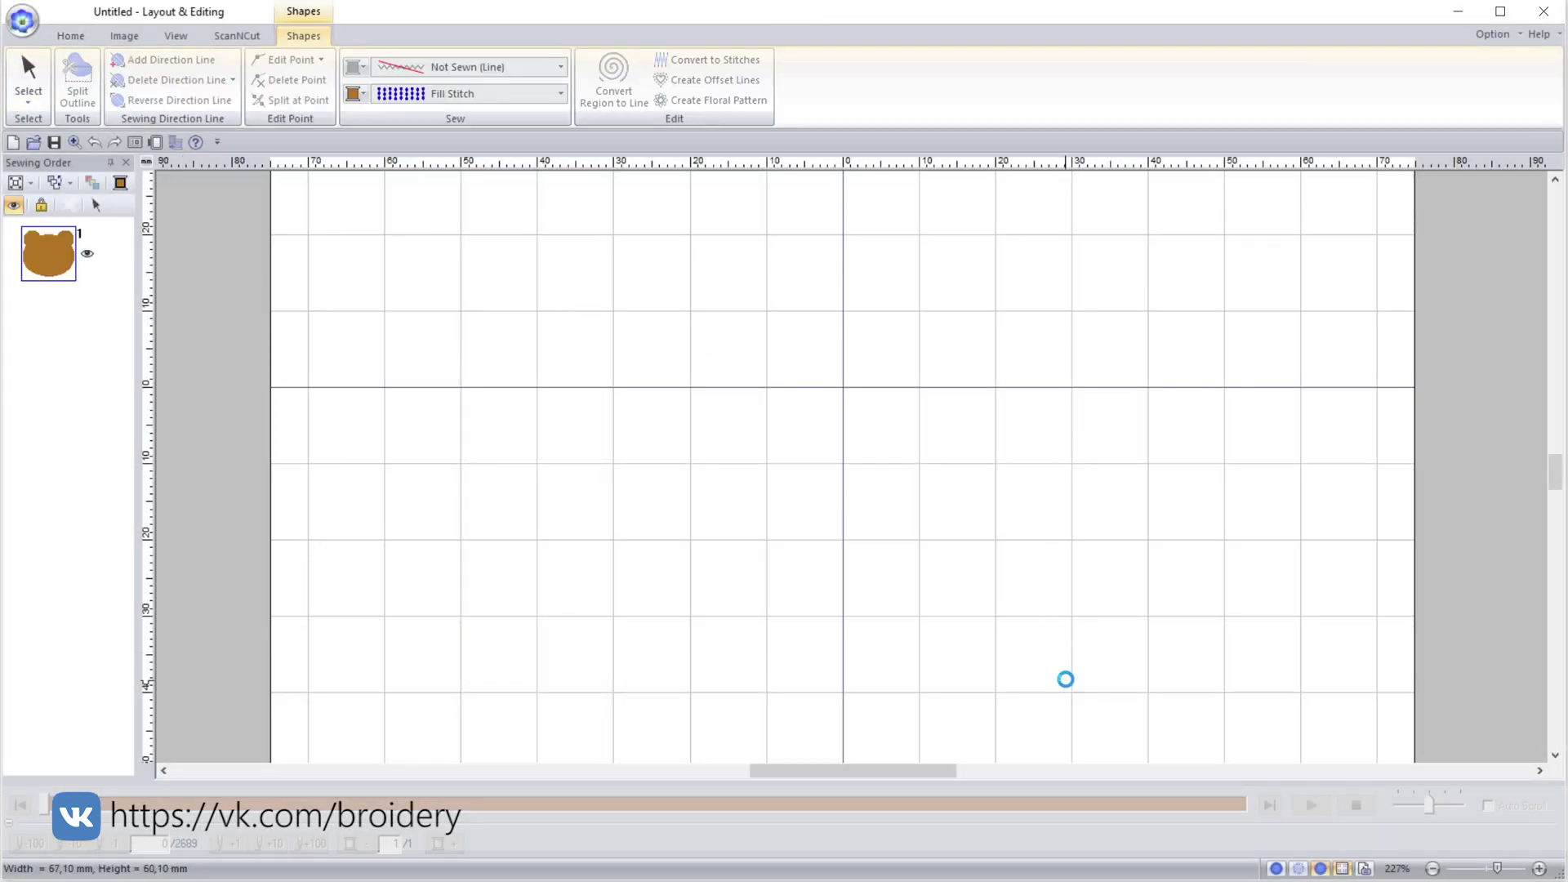
- In the bear head's sewing attributes, turn off under sewing and set the fill direction to Manual curve
right_click(807, 319)
click(882, 679)
click(1202, 521)
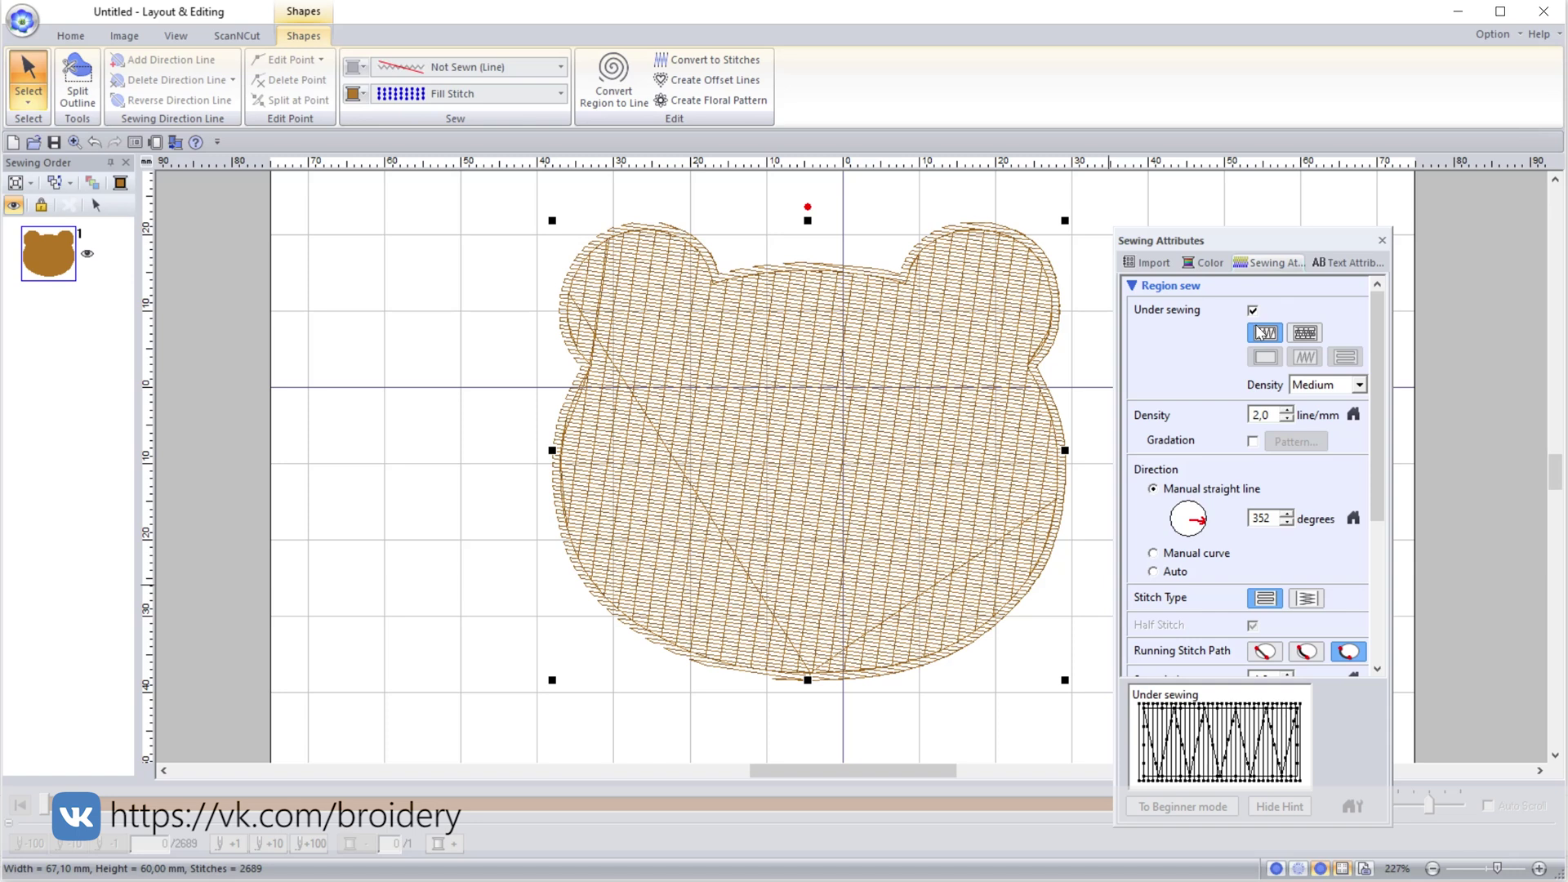
click(1176, 553)
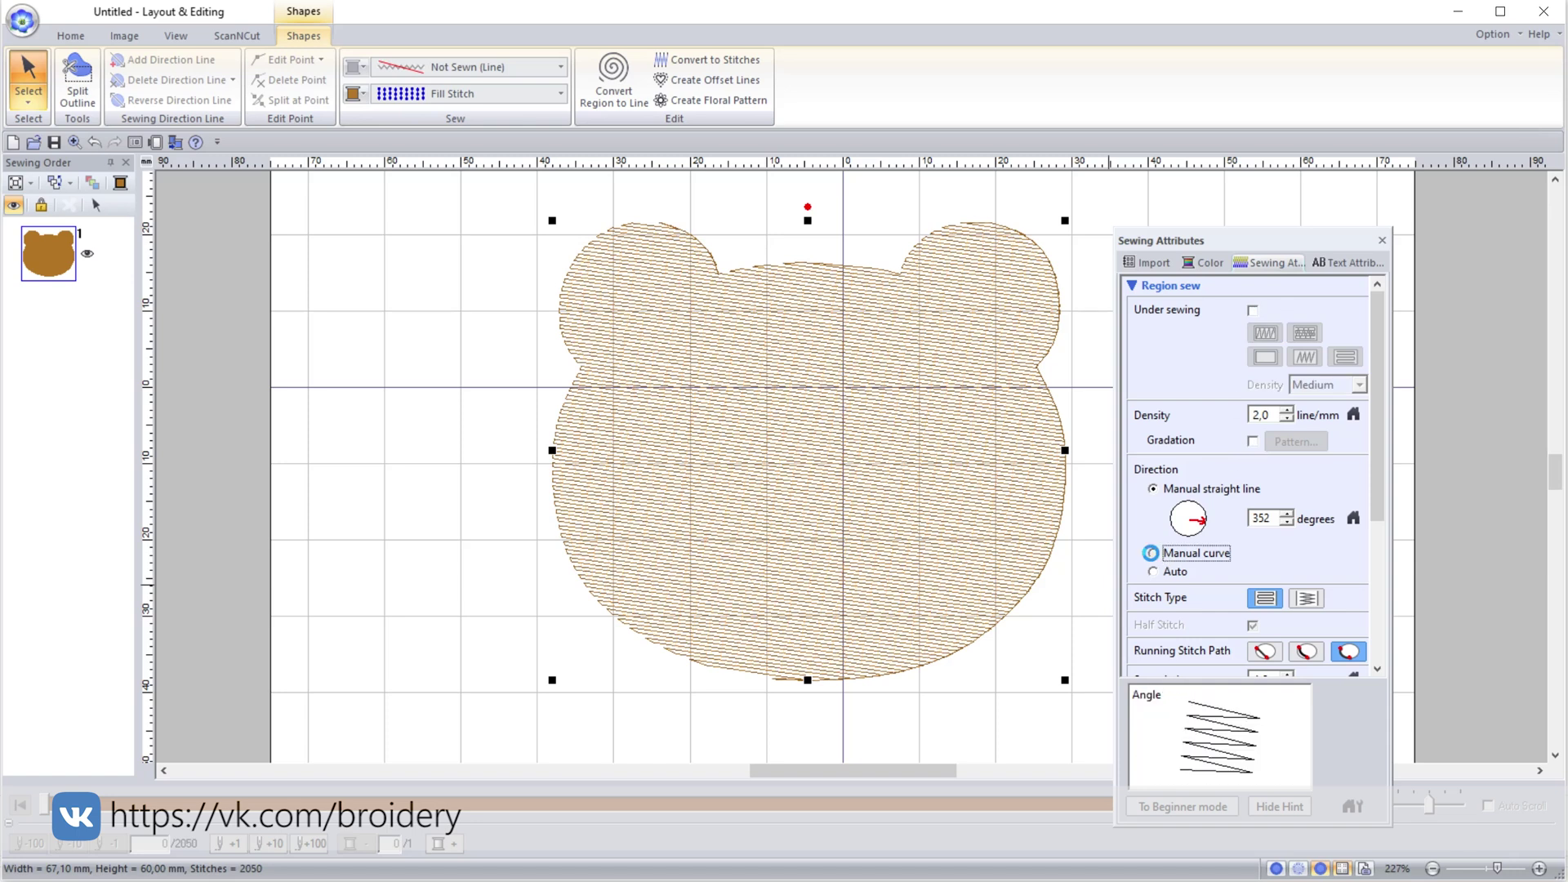
- Reshape the bear head's sewing direction line into a deep downward curve with both ends raised outside the shape
click(28, 78)
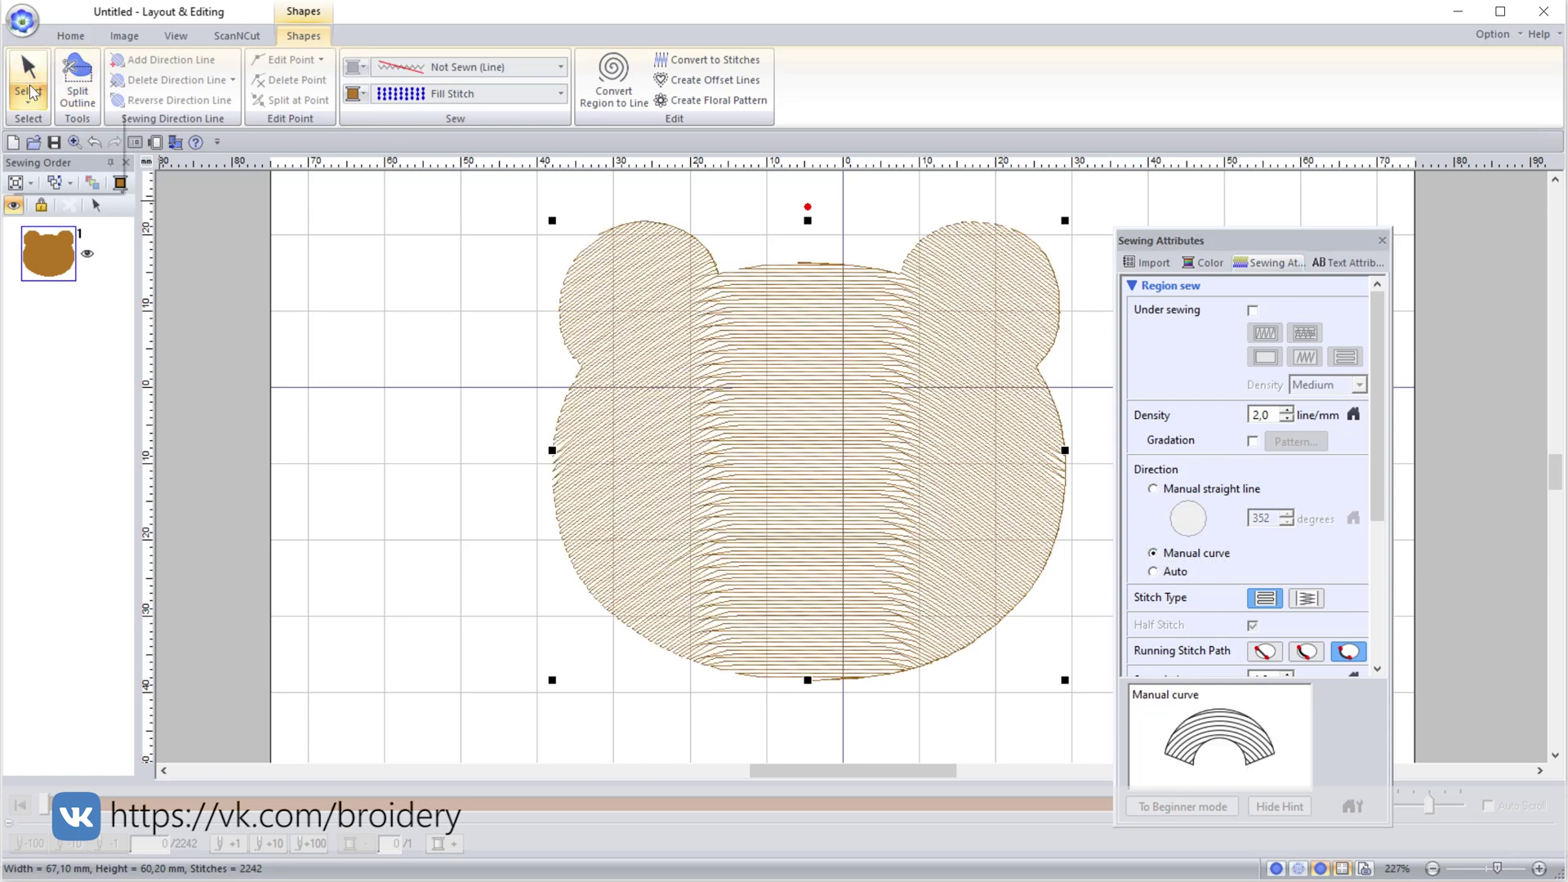
click(932, 672)
drag(501, 495, 335, 347)
drag(807, 335, 817, 622)
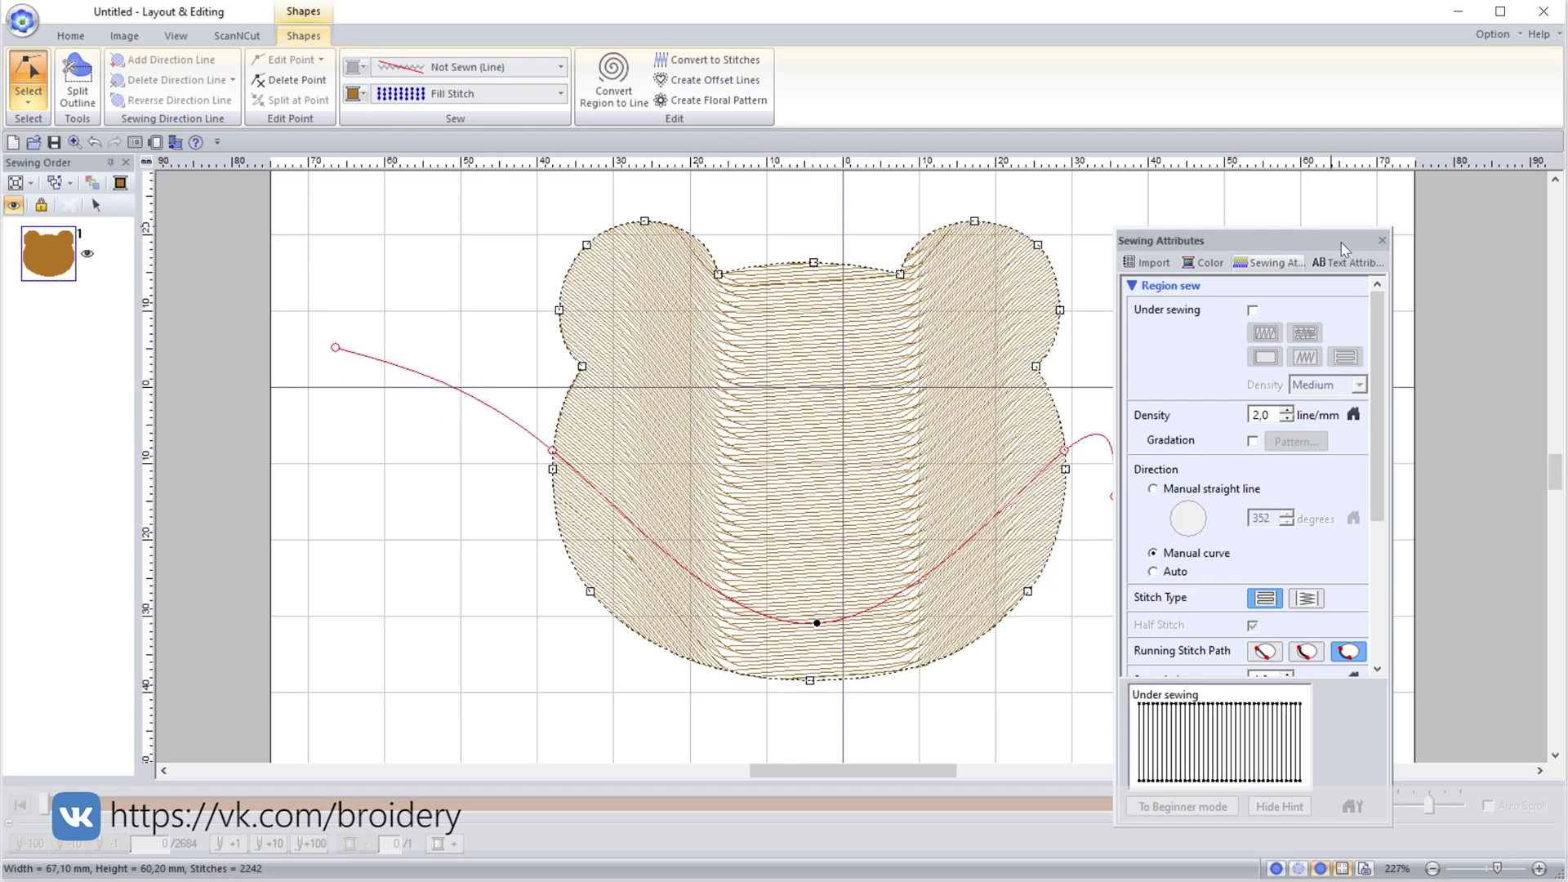
drag(1113, 497, 1250, 388)
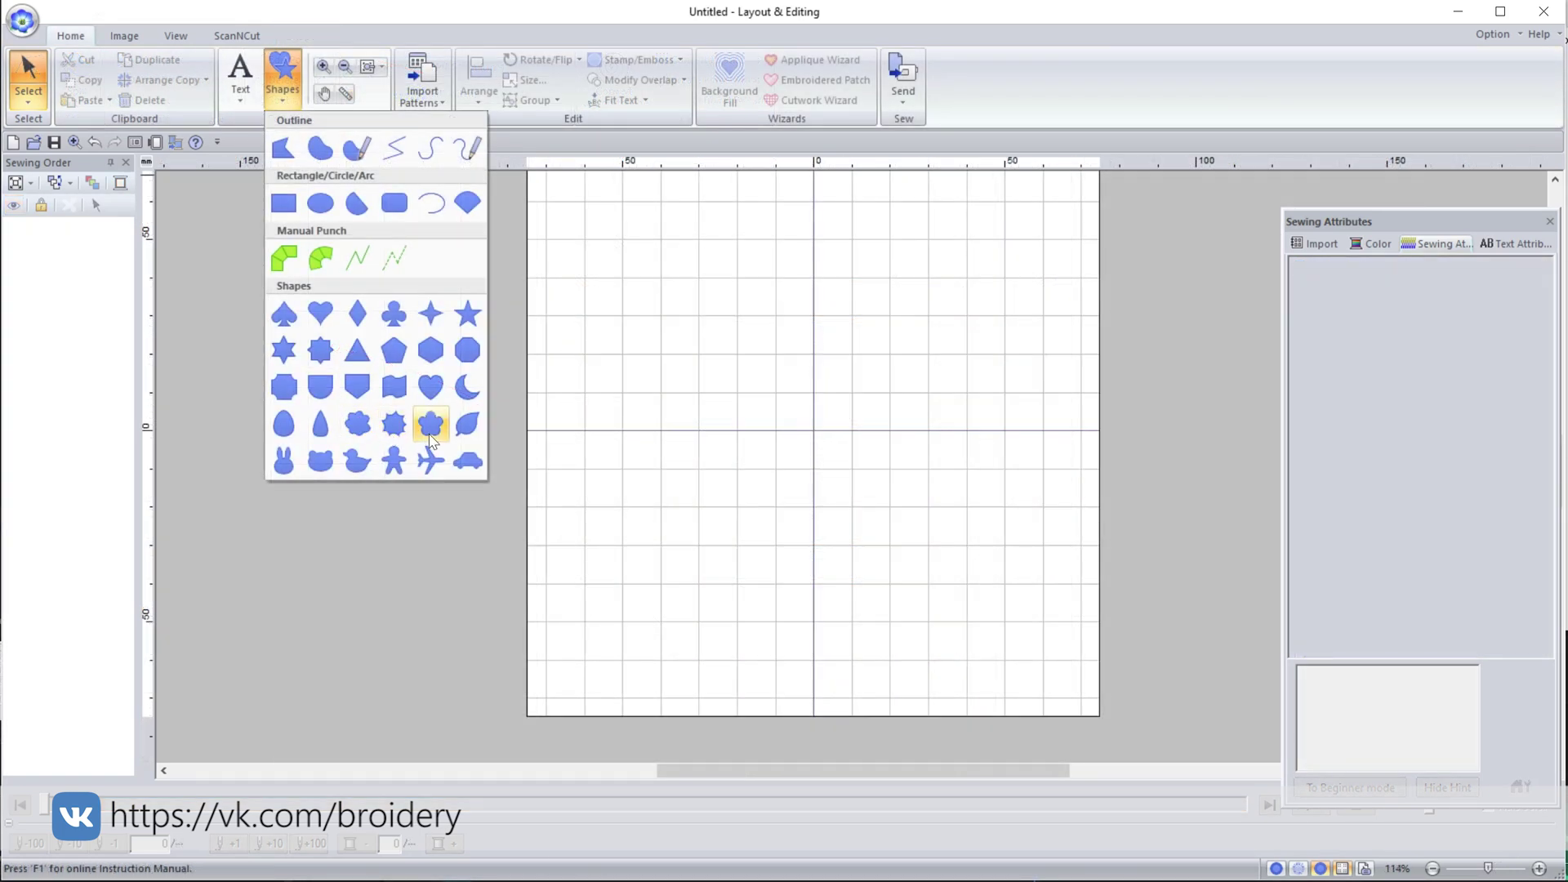
- Draw a five-petal flower about 106 mm wide and 103 mm high, filled with Flexible Spiral Stitch
click(393, 424)
drag(615, 257, 1017, 591)
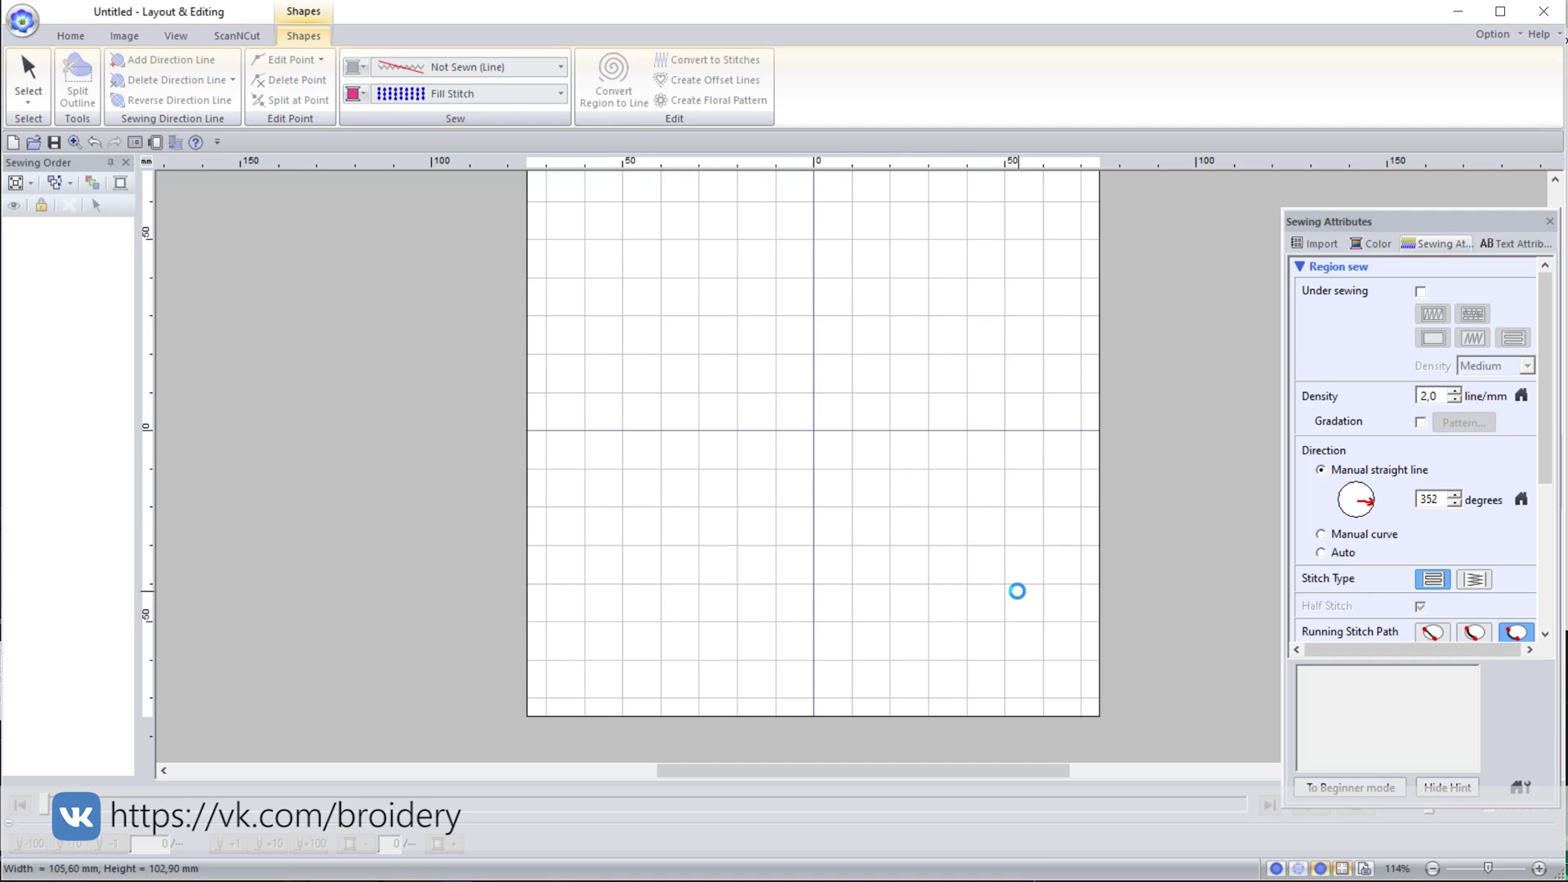
click(498, 92)
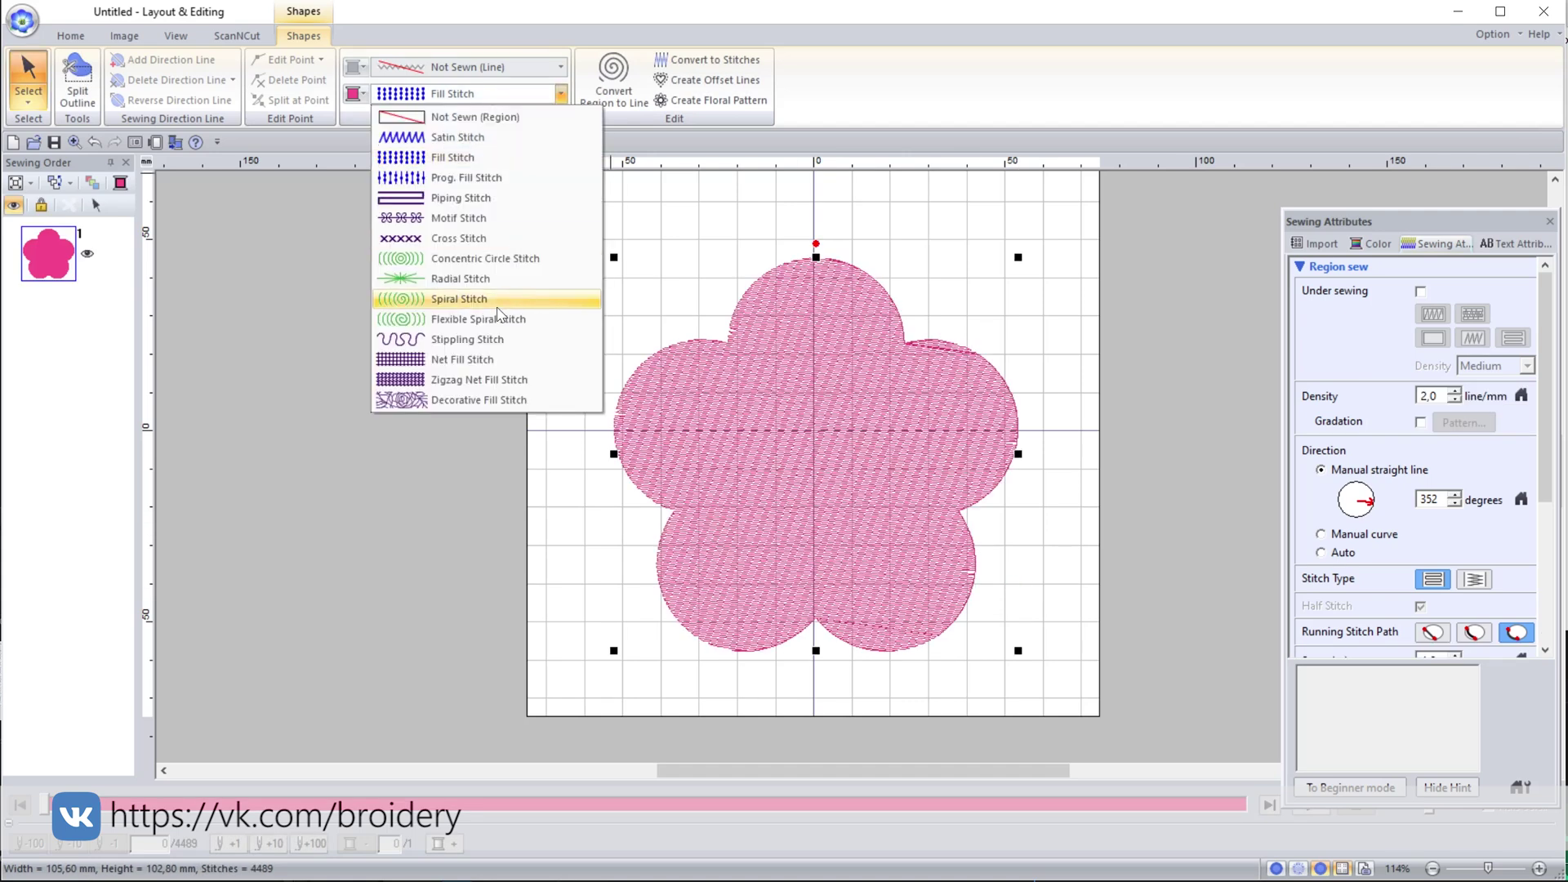
click(474, 320)
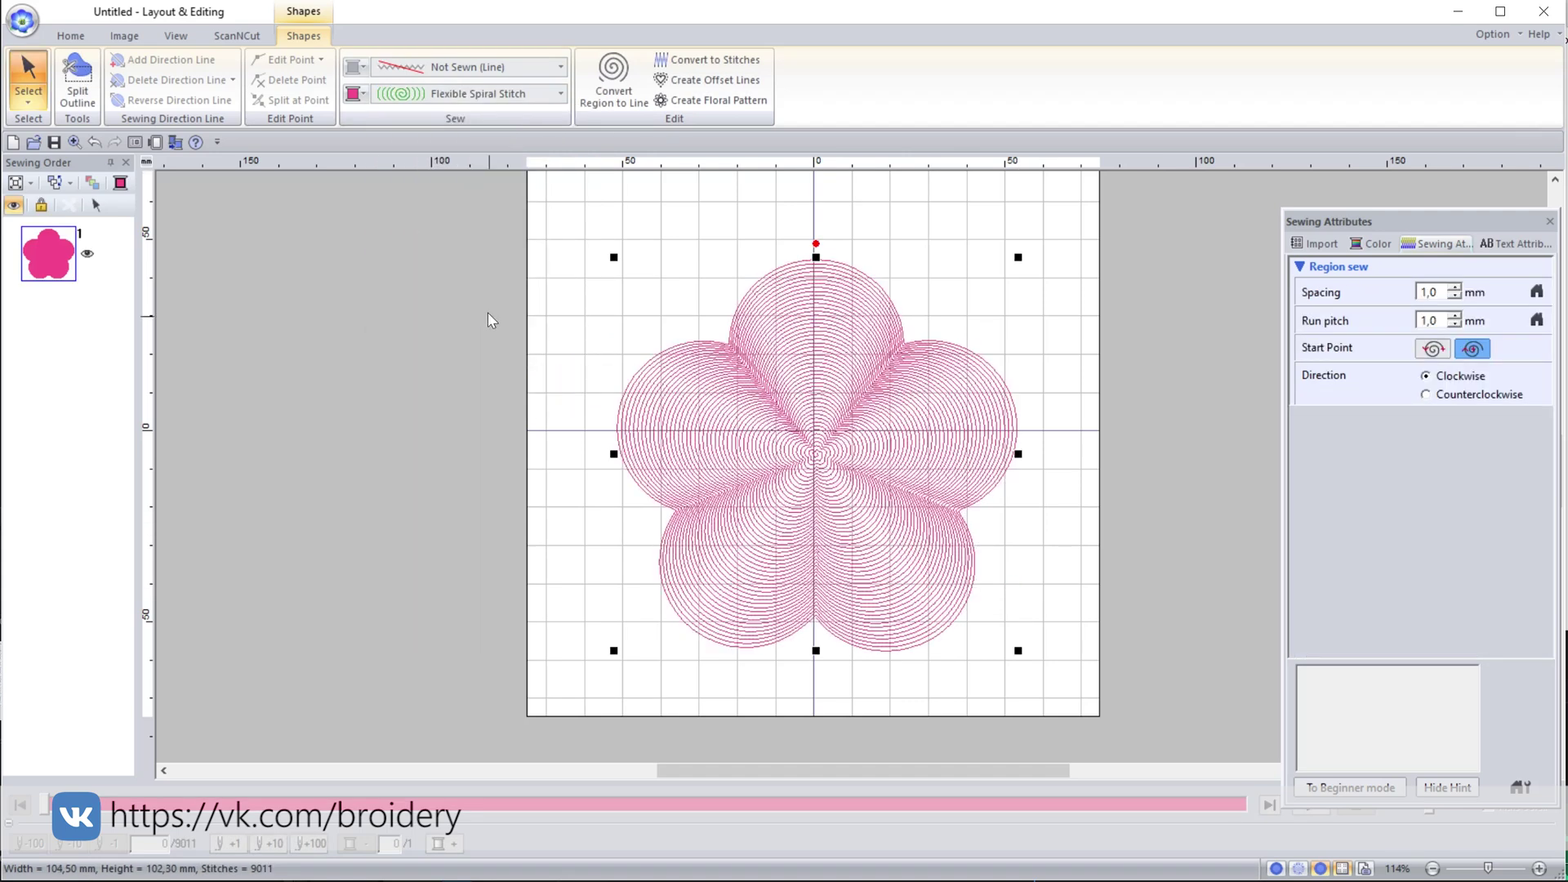
- Move the flower's spiral centre point off-centre, just outside the notch between its two lower-left petals
click(29, 102)
click(65, 149)
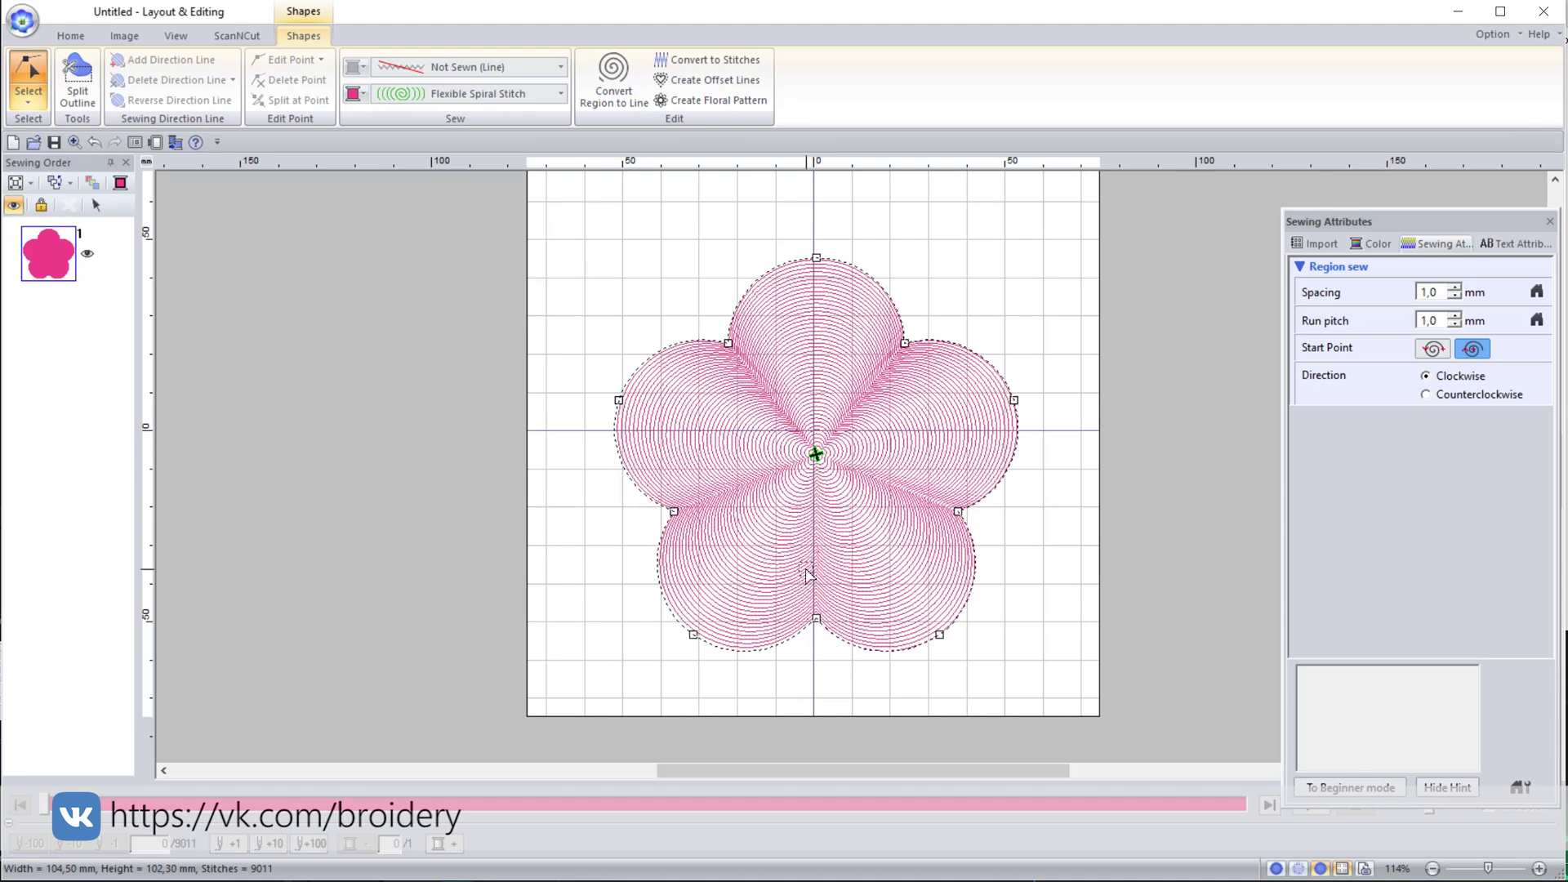
click(815, 578)
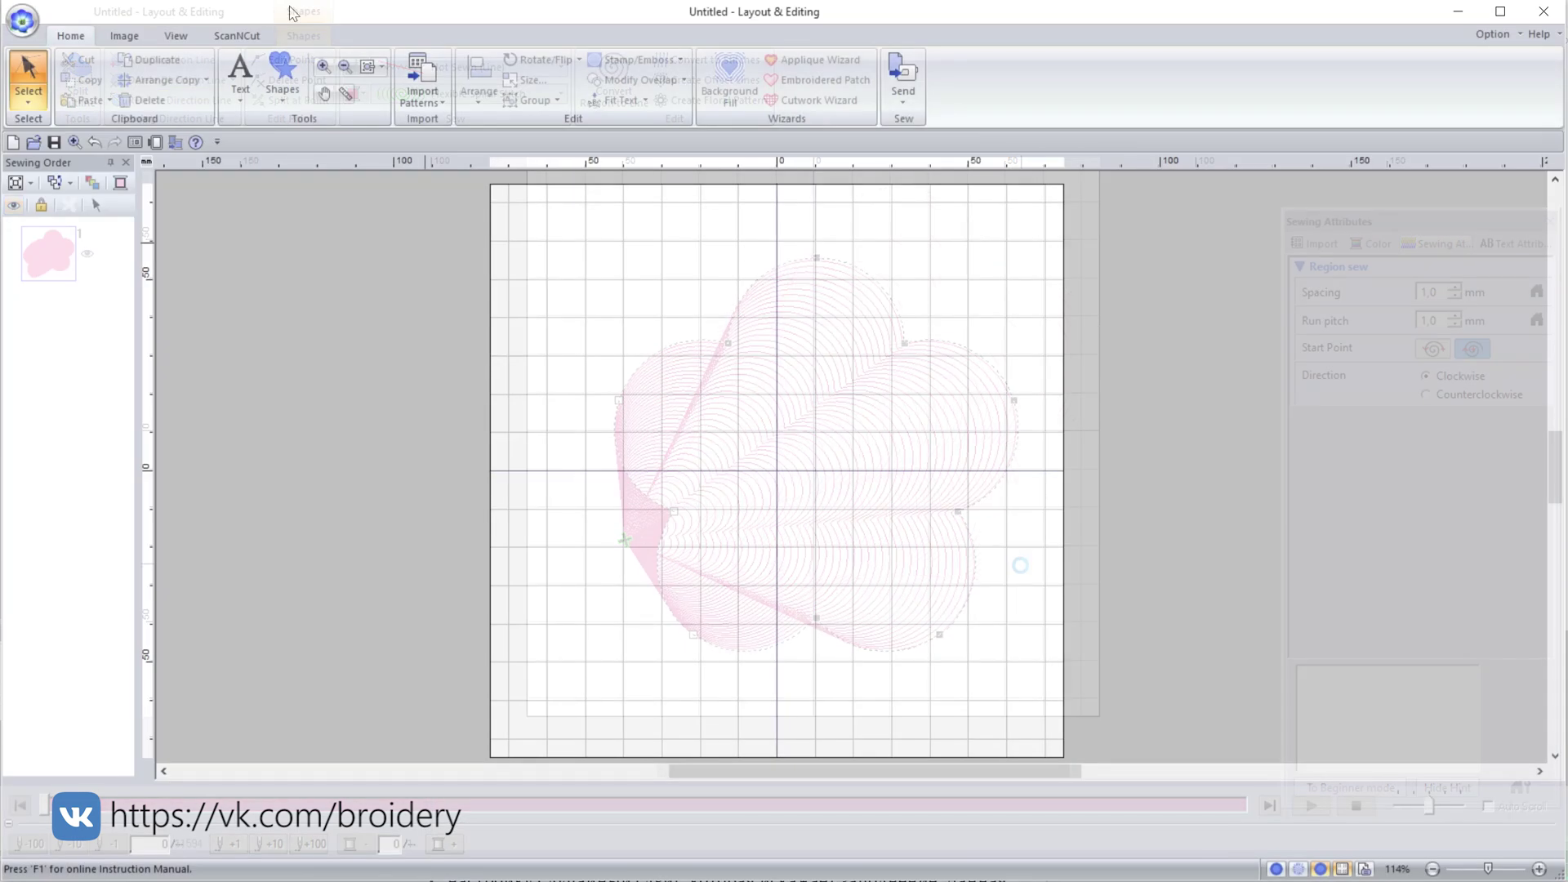
- Draw a rectangle about 186 mm wide and 149 mm high over the page, with a Decorative Fill Stitch region
click(280, 72)
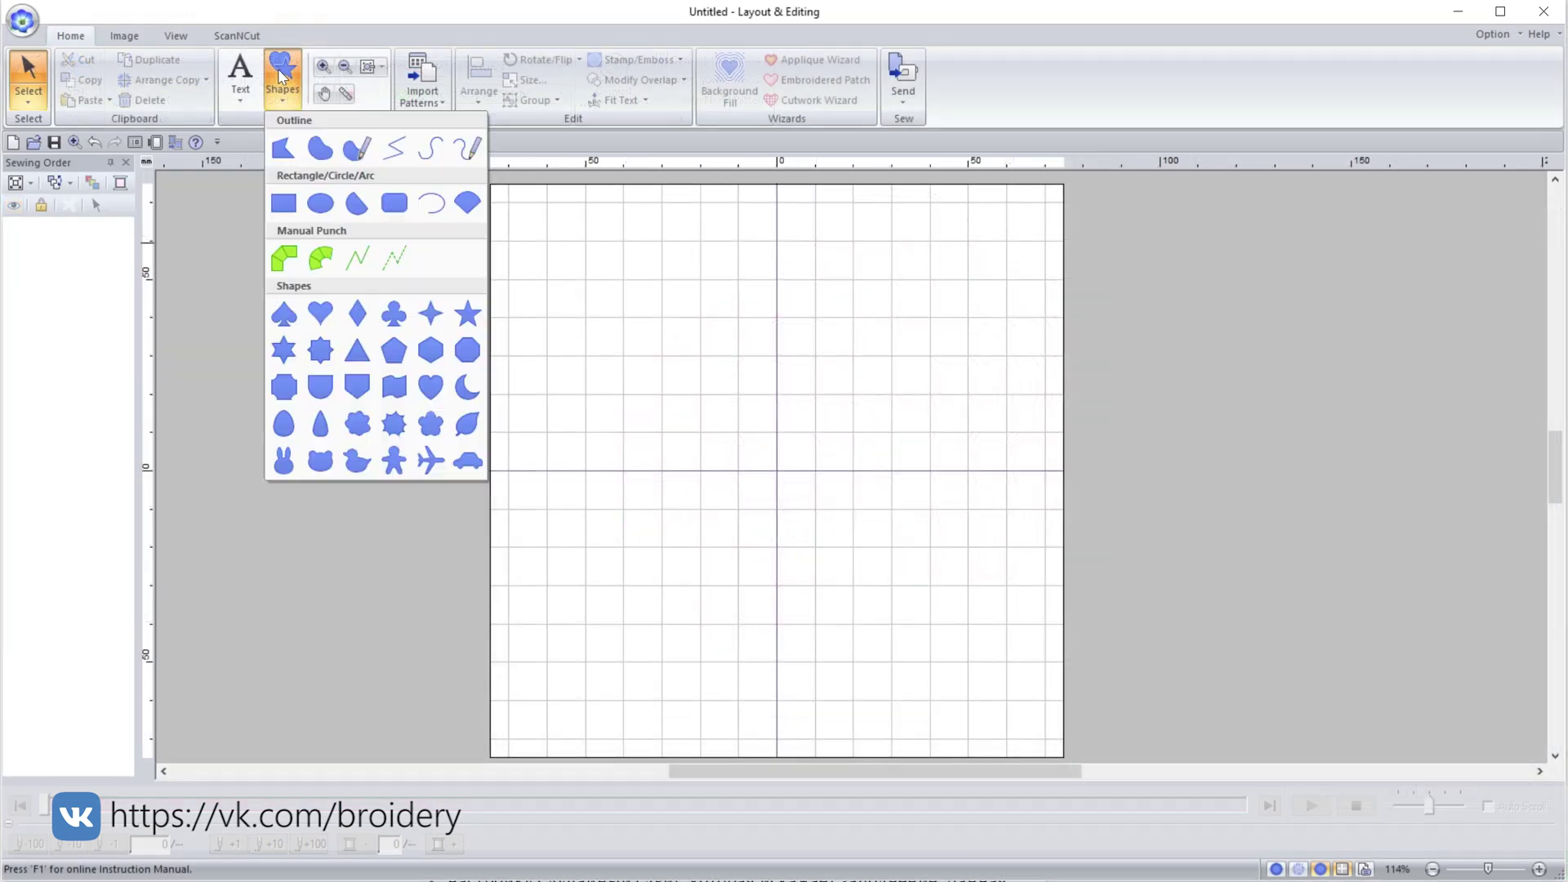
click(283, 202)
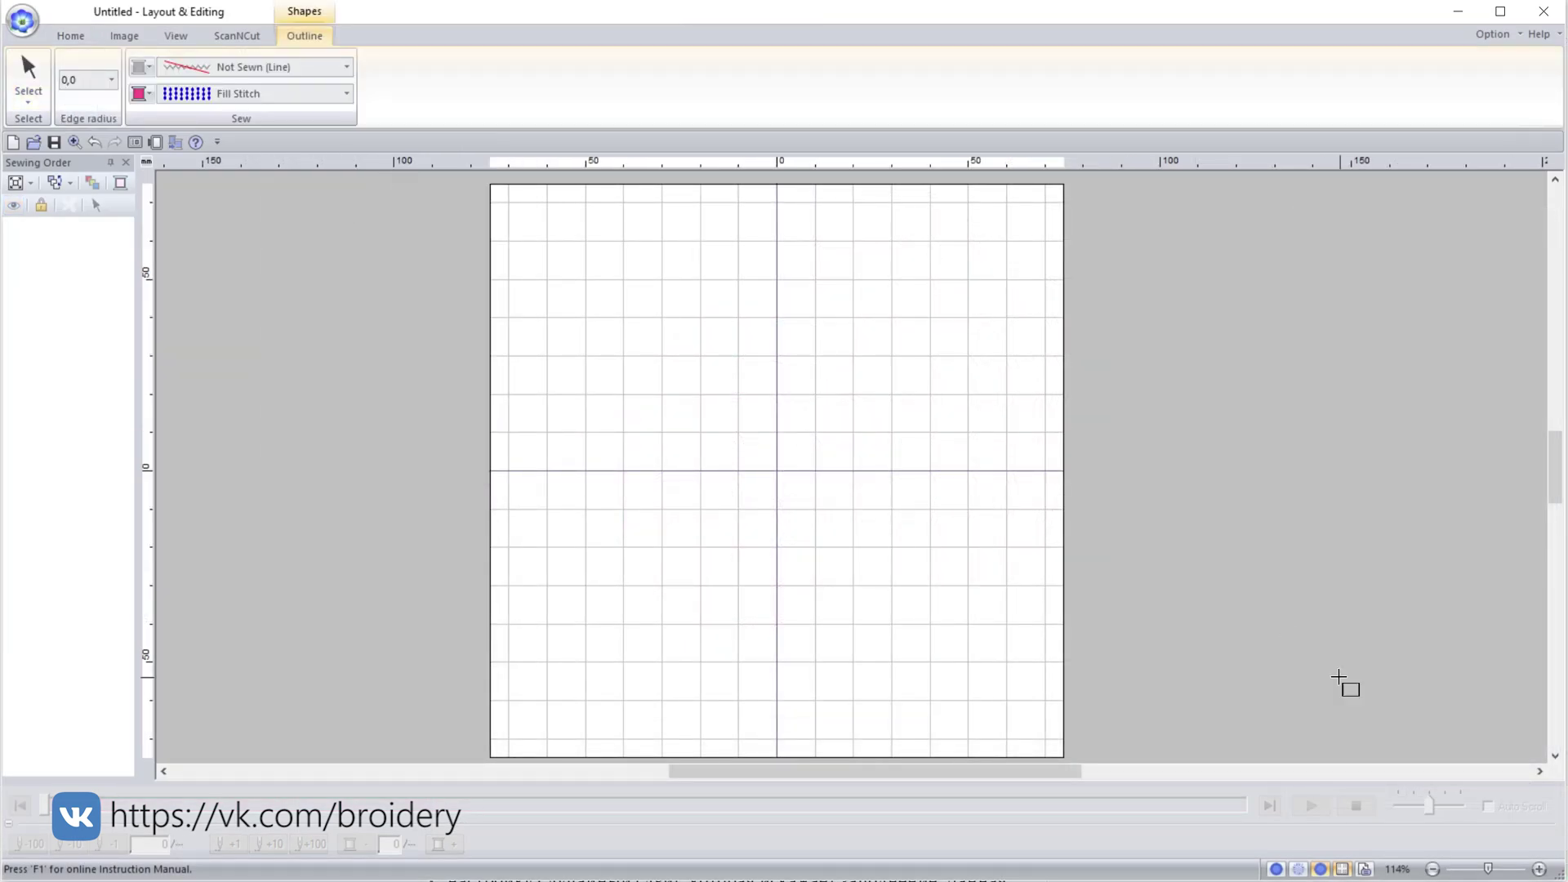
drag(1142, 752, 431, 184)
click(474, 93)
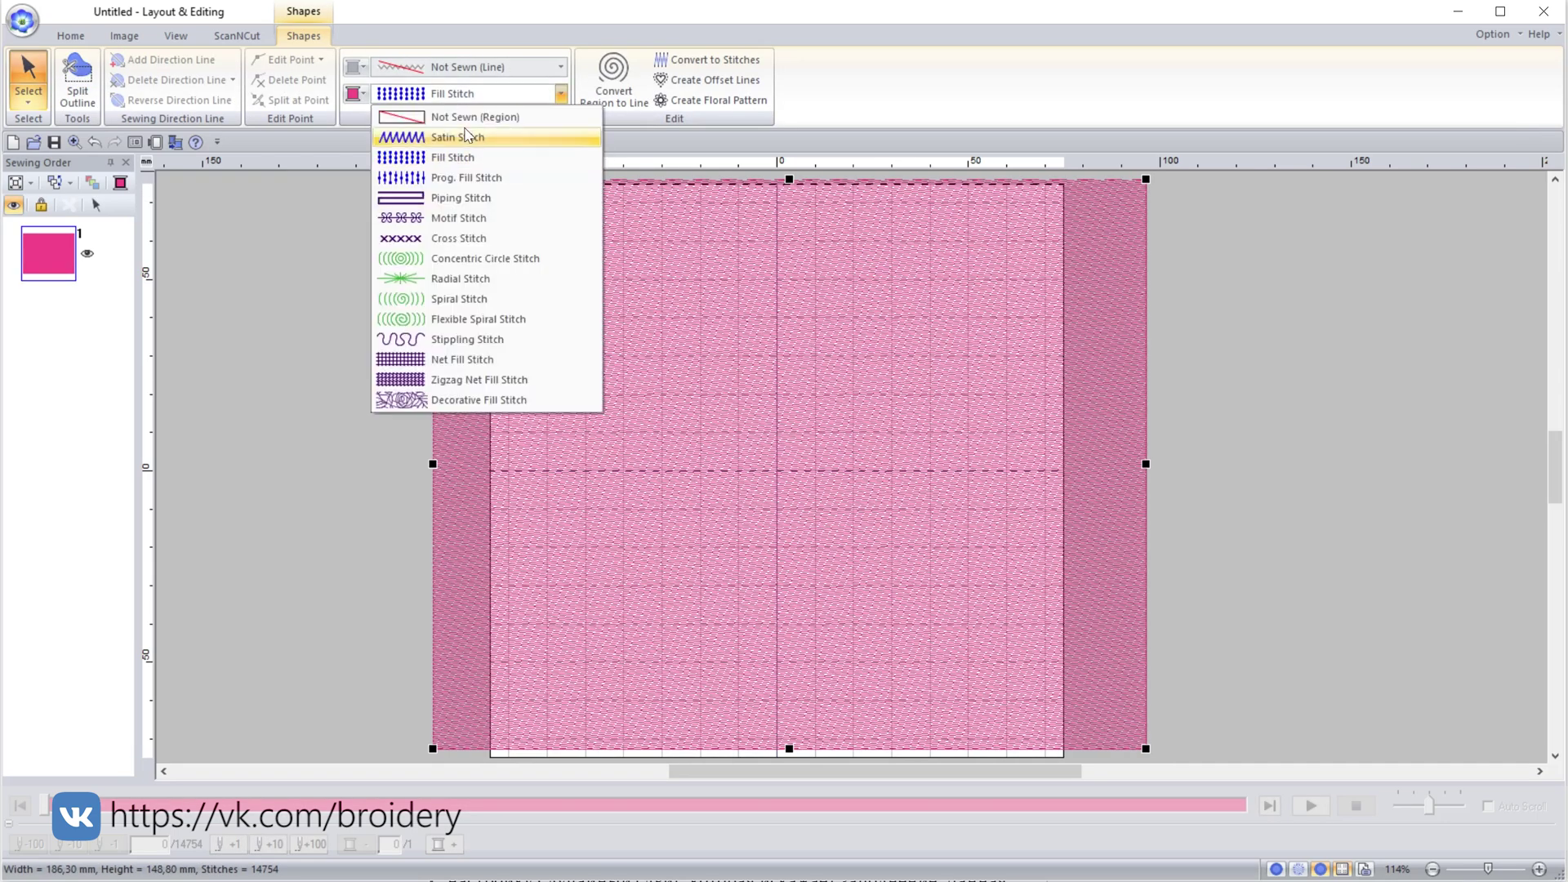
click(481, 400)
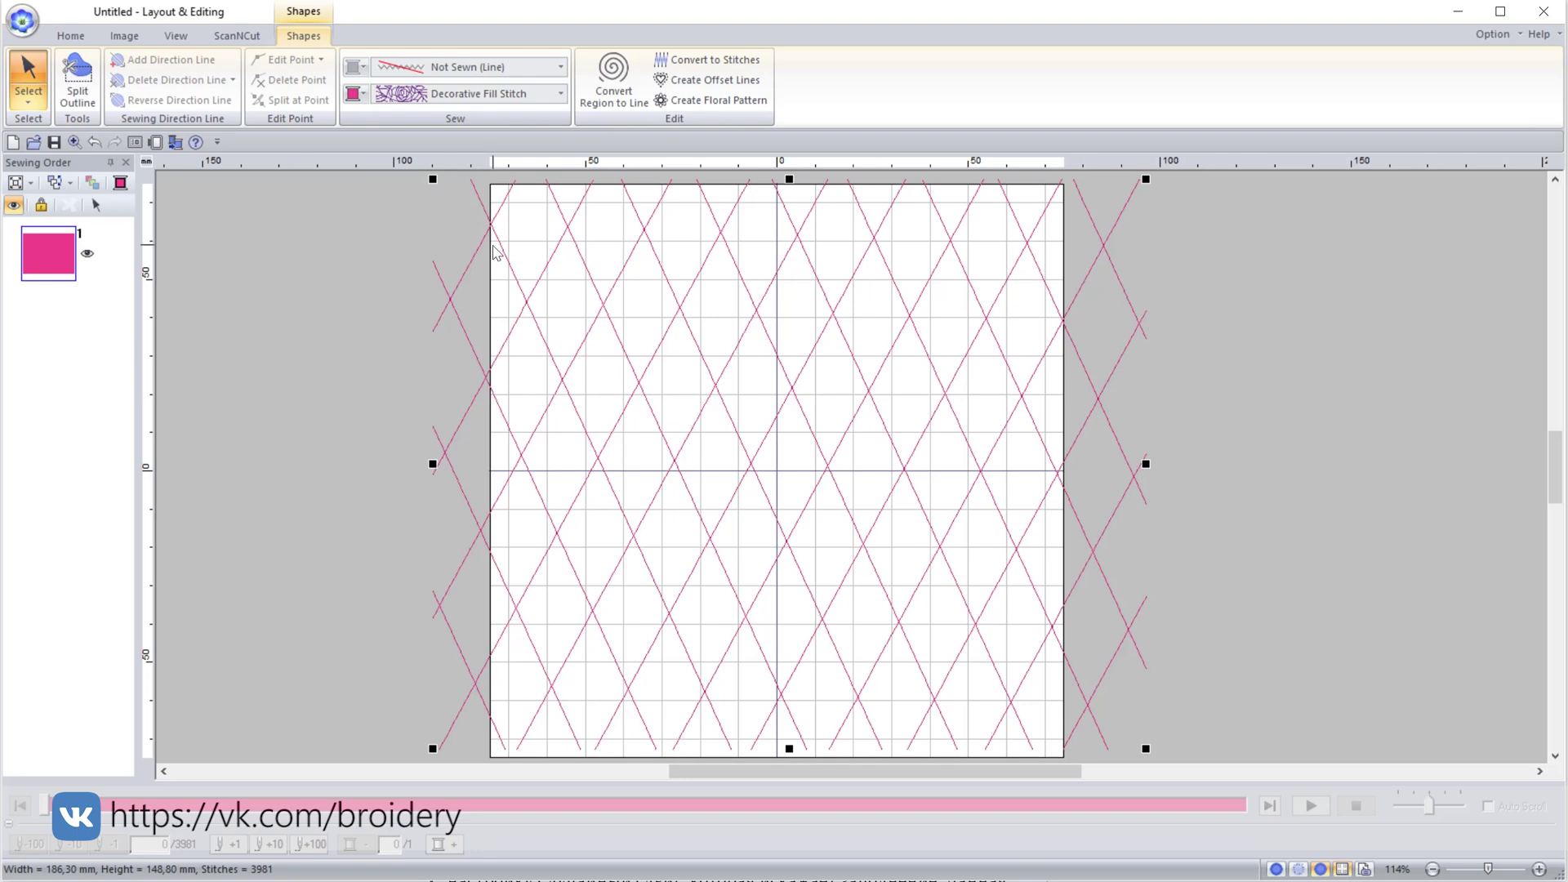
- Change the rectangle's decorative fill pattern to df_pat002 in its sewing attributes and uncover the design
right_click(493, 253)
click(582, 603)
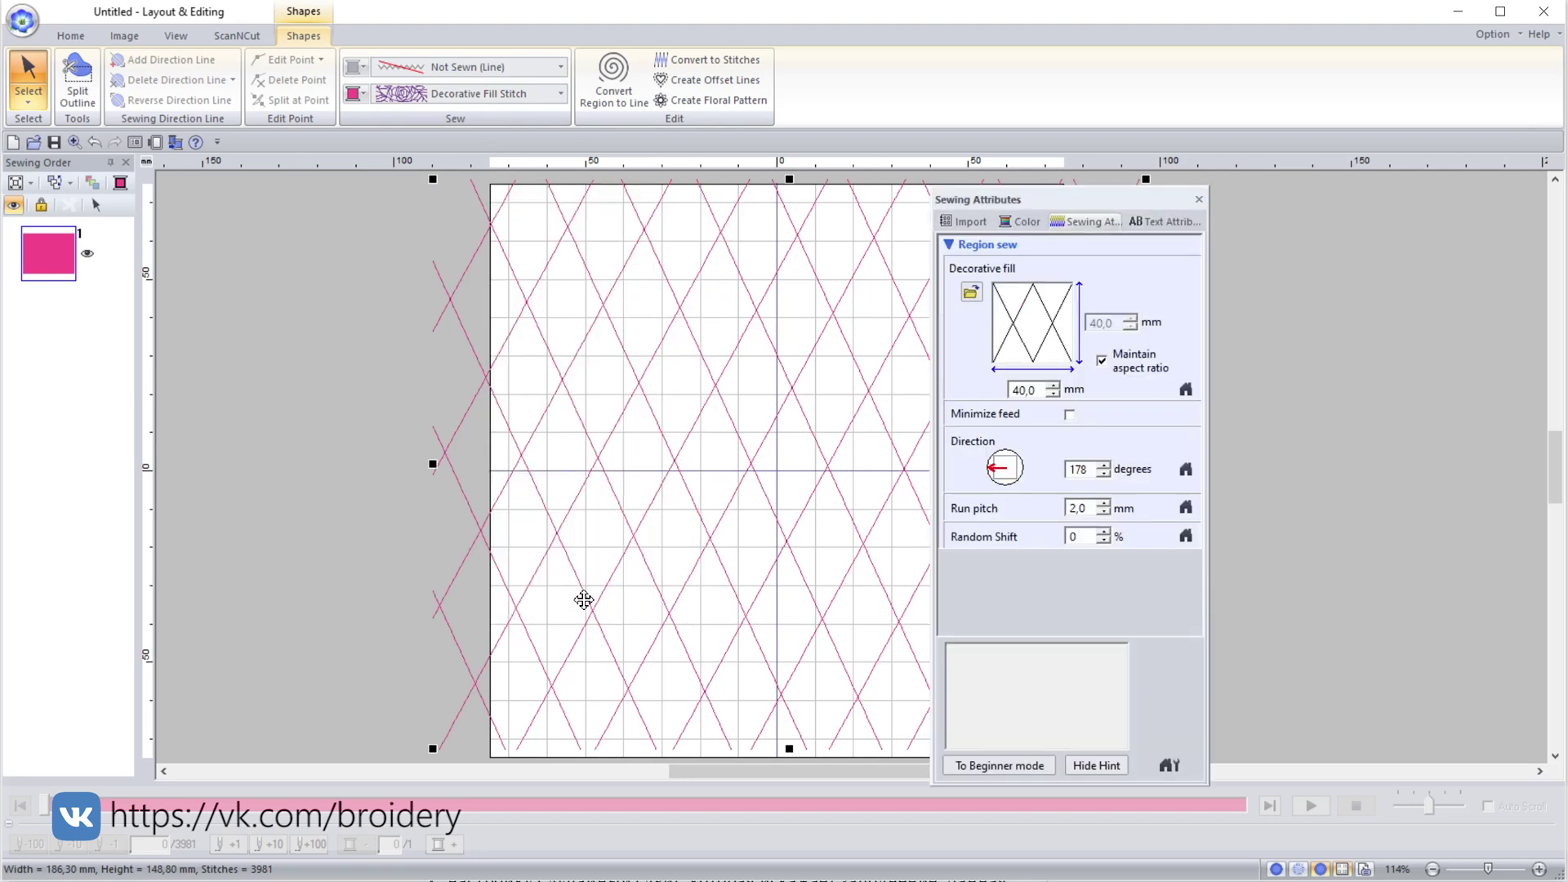
click(972, 296)
click(1185, 445)
click(1186, 715)
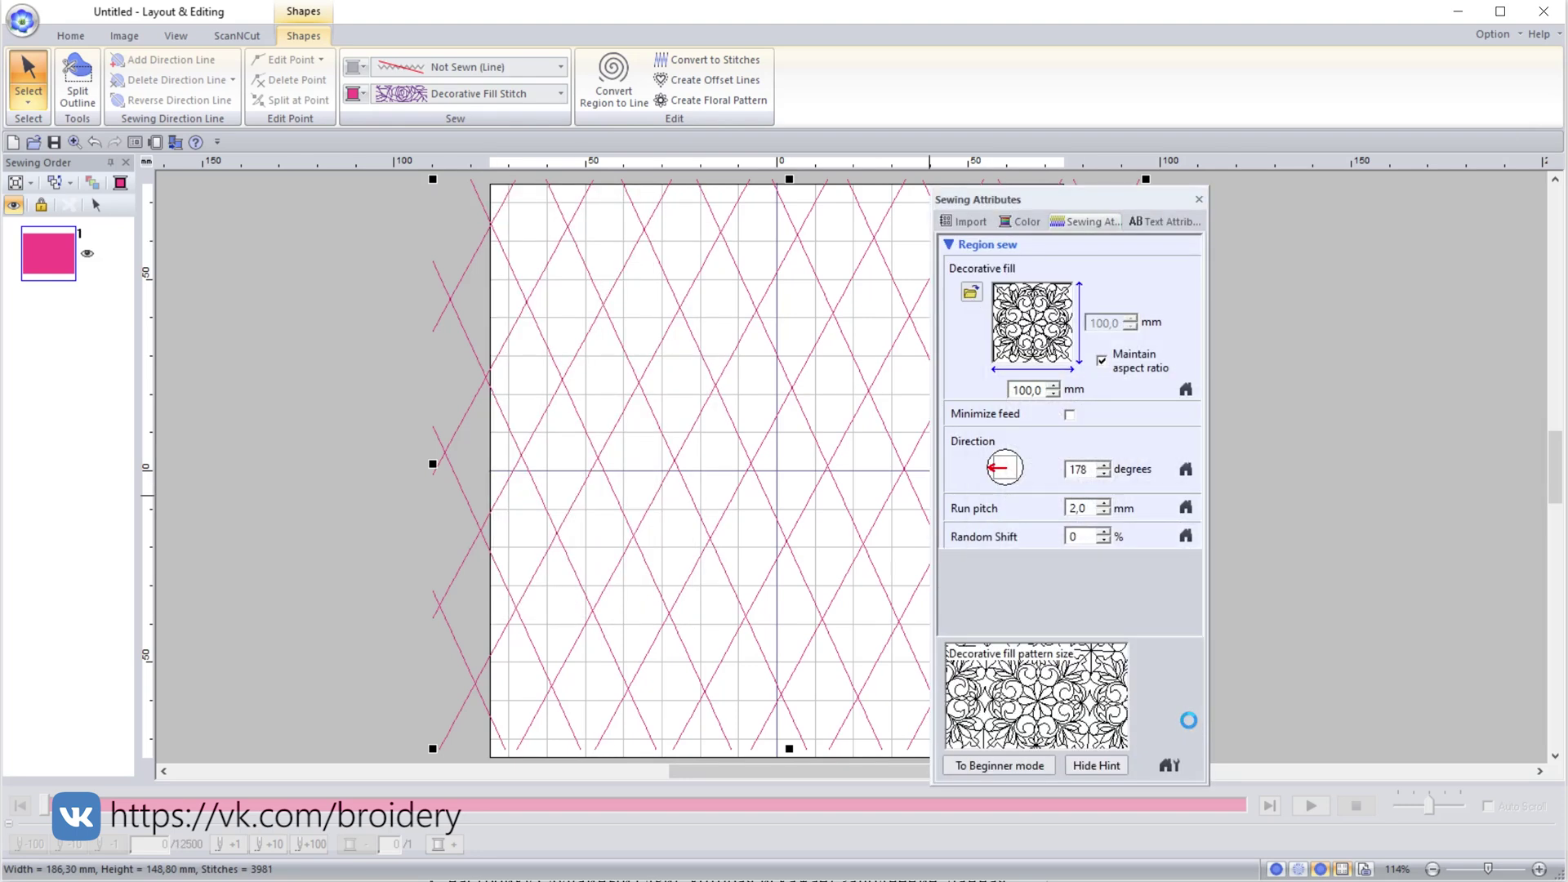
drag(1062, 199, 1280, 181)
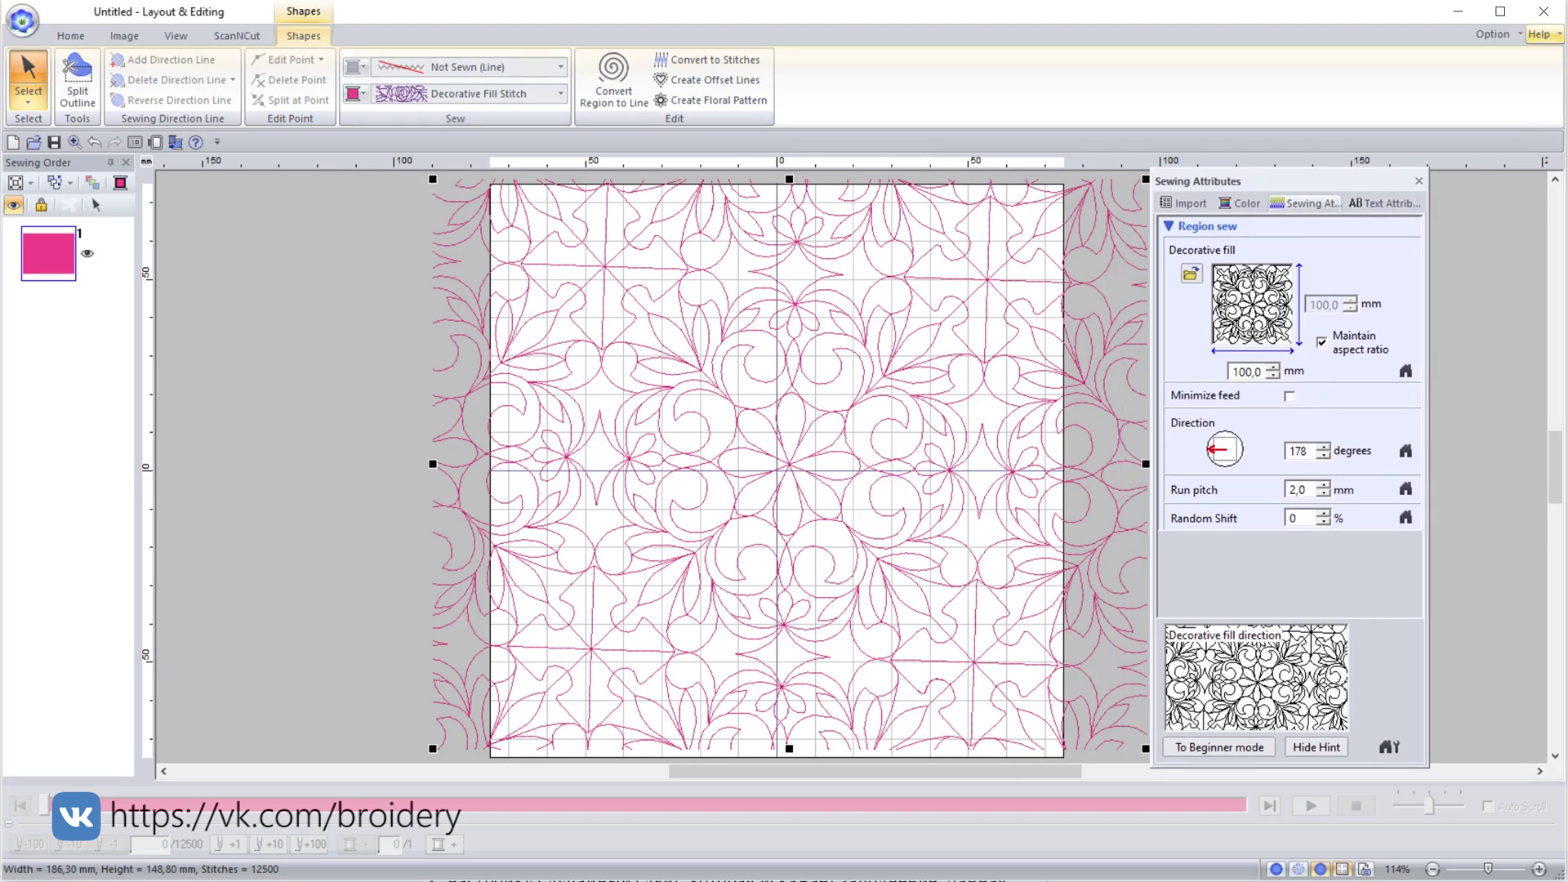
- Switch to Programmable Stitch Creator and start a new motif pattern
click(1493, 33)
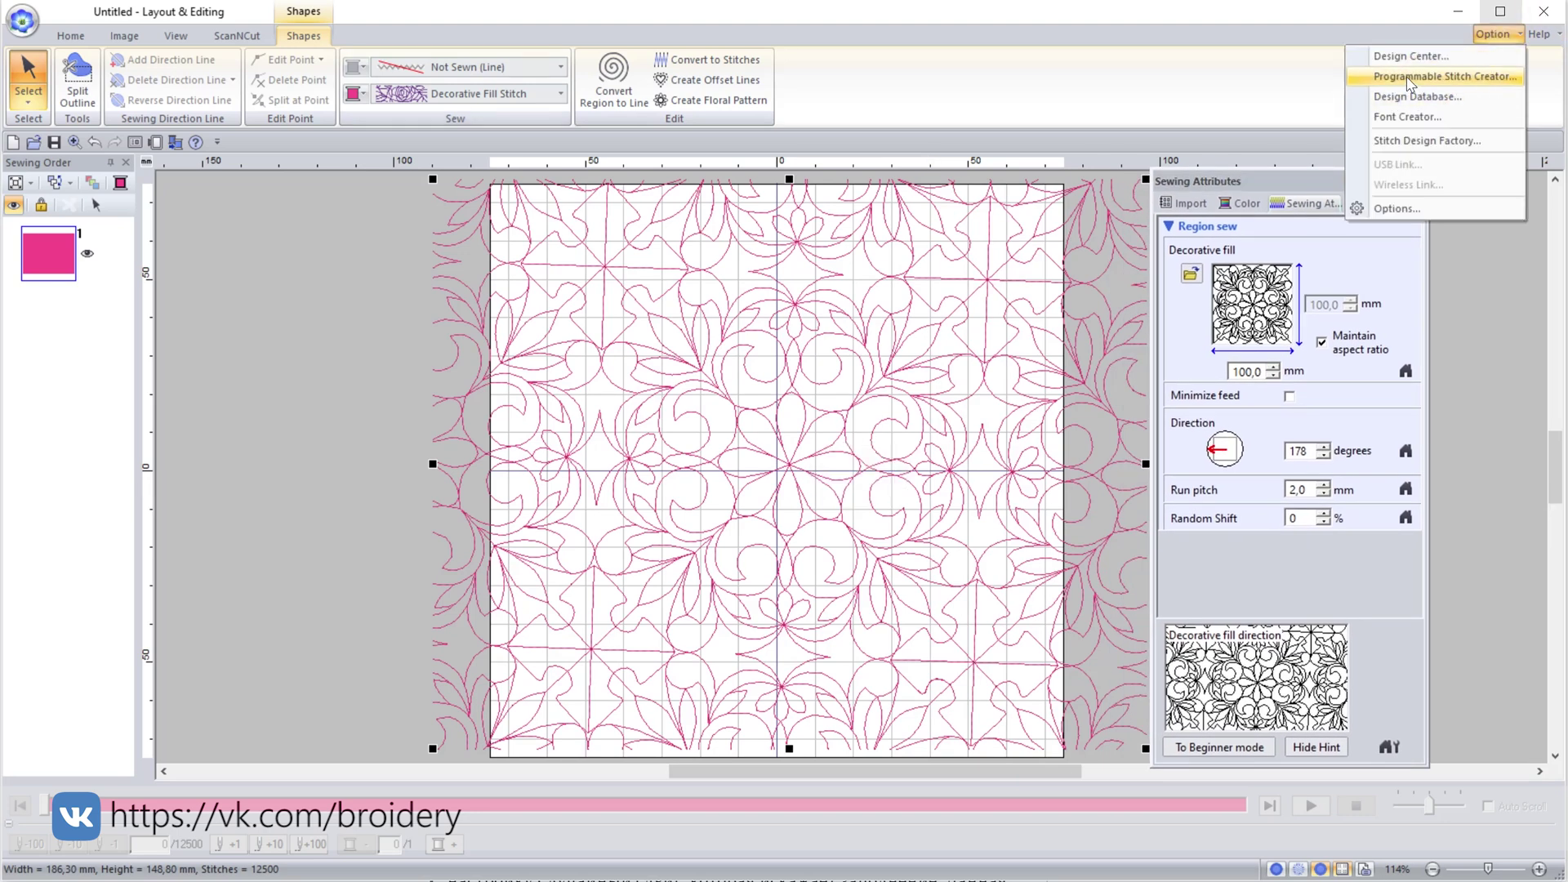
click(1444, 77)
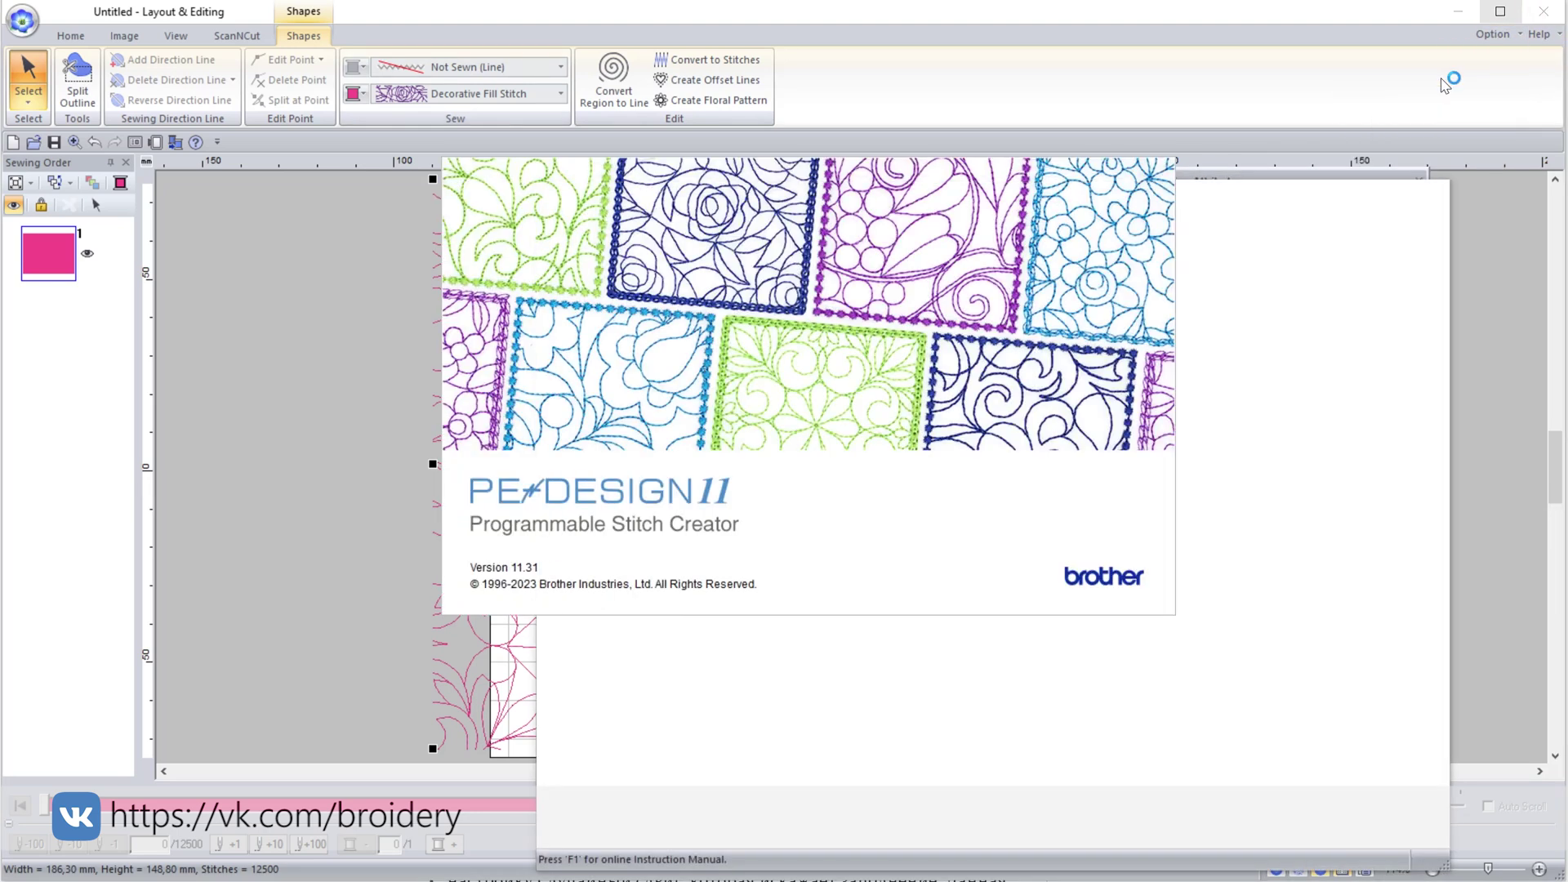
drag(1175, 160, 1158, 123)
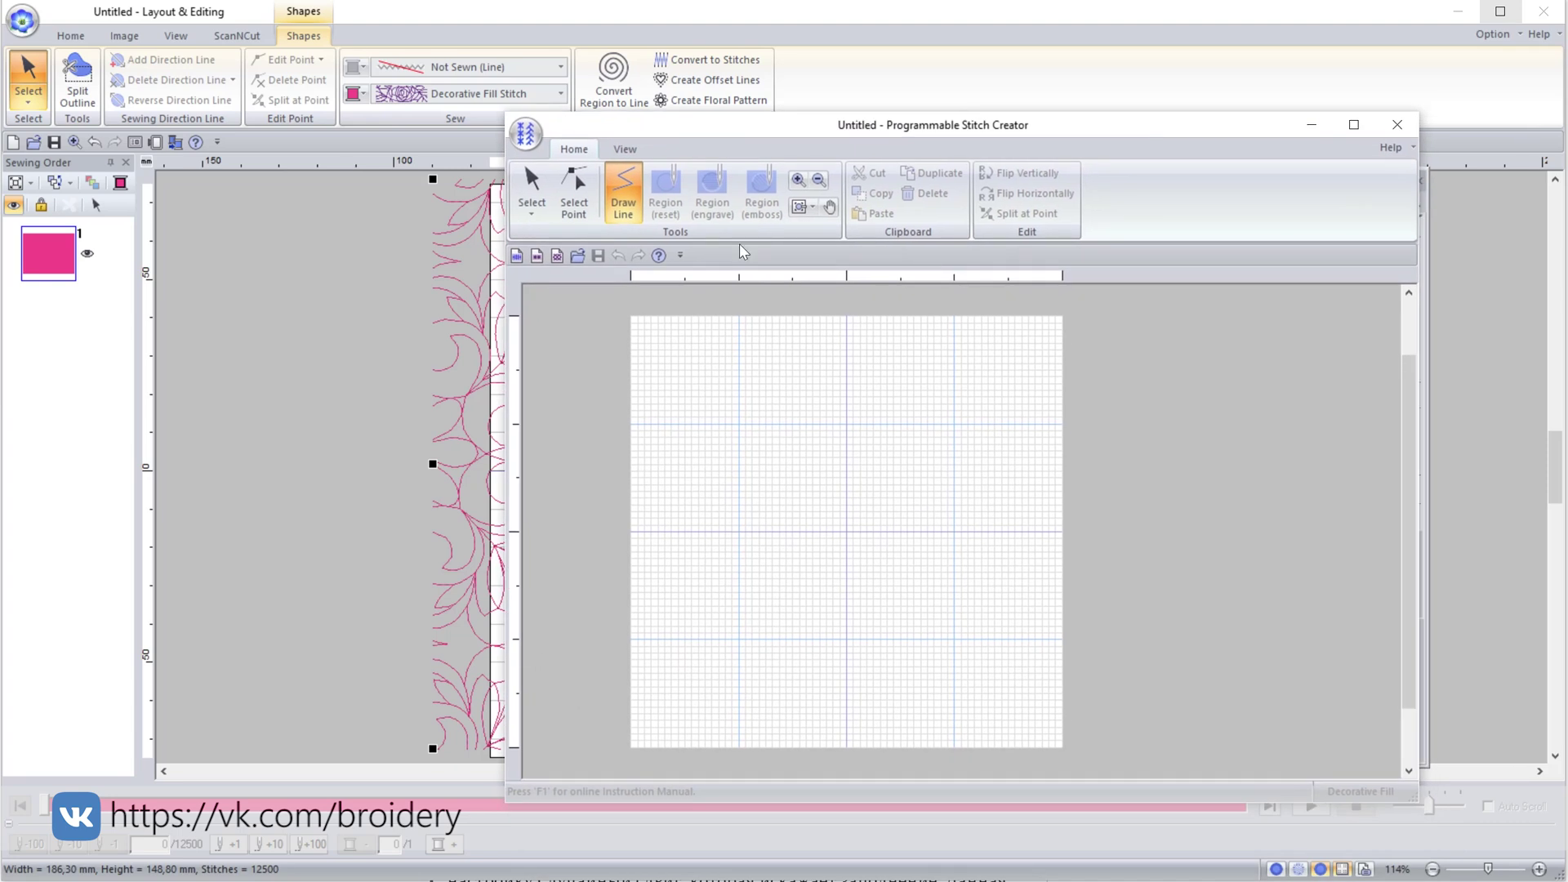
click(527, 135)
click(596, 179)
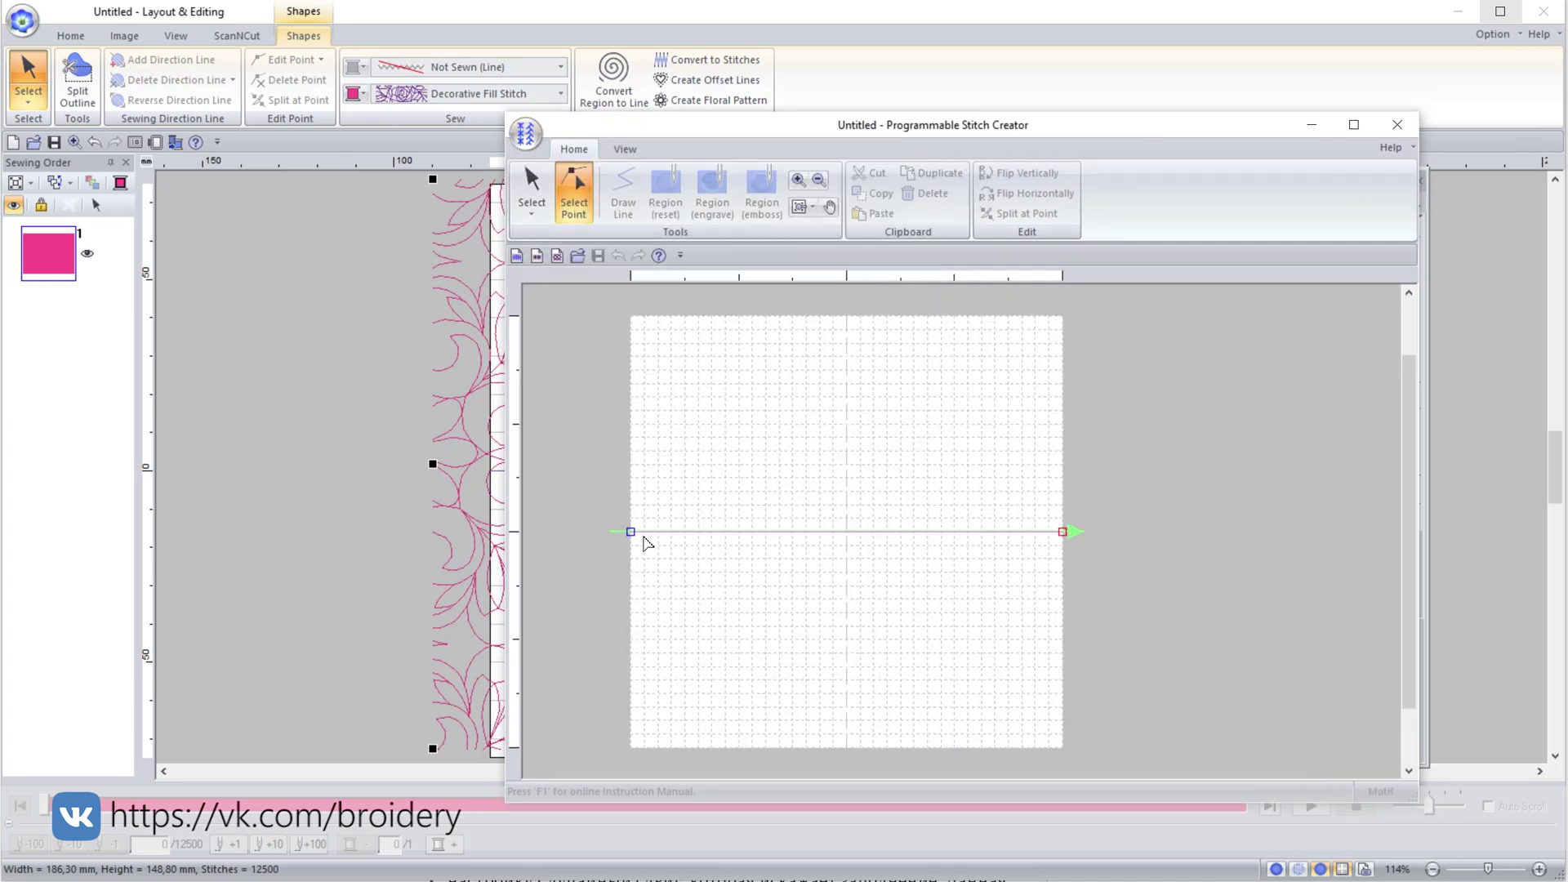
- Bend the motif's straight base line into a zigzag by adding two upper points and one lower point between its ends
drag(648, 531, 685, 680)
click(752, 477)
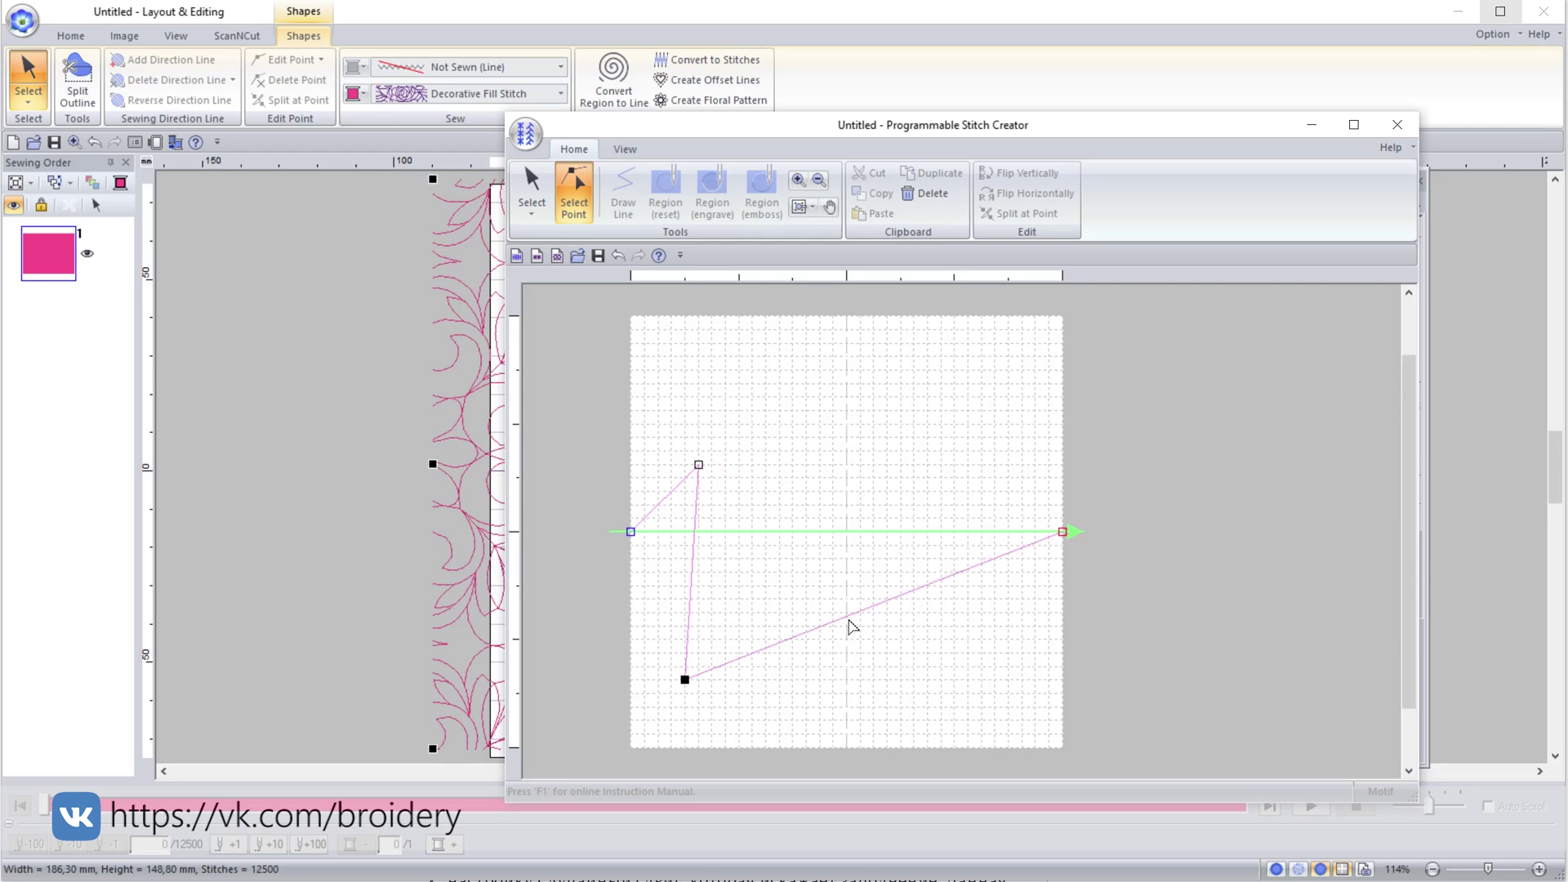
drag(844, 612, 832, 397)
- Start a new decorative fill pattern without saving the motif, and place a line point near the grid's lower-left edge
click(526, 133)
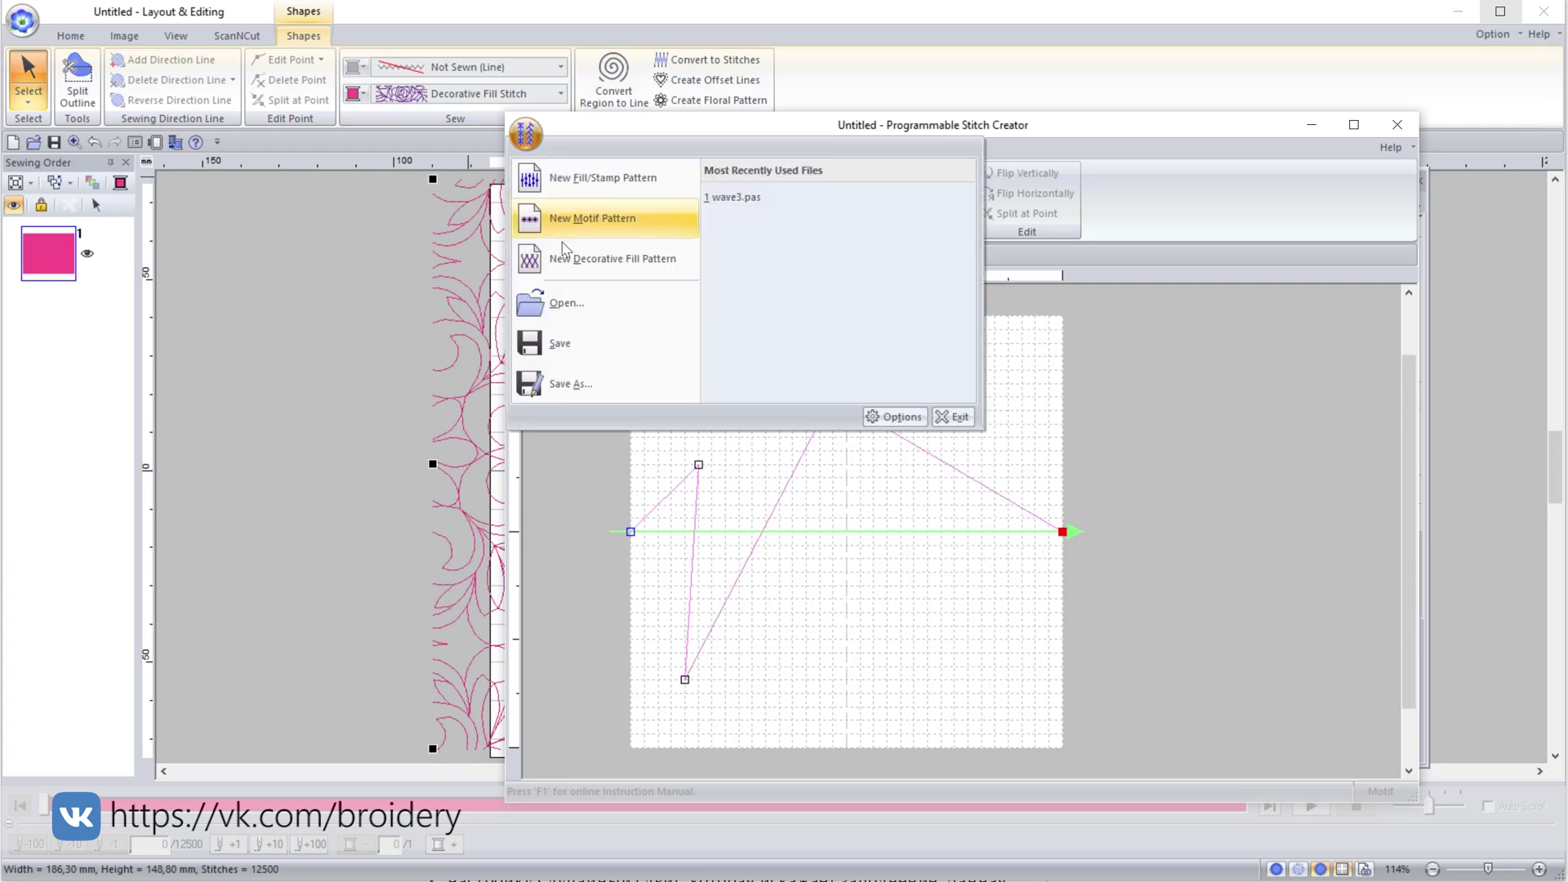
click(567, 253)
click(950, 507)
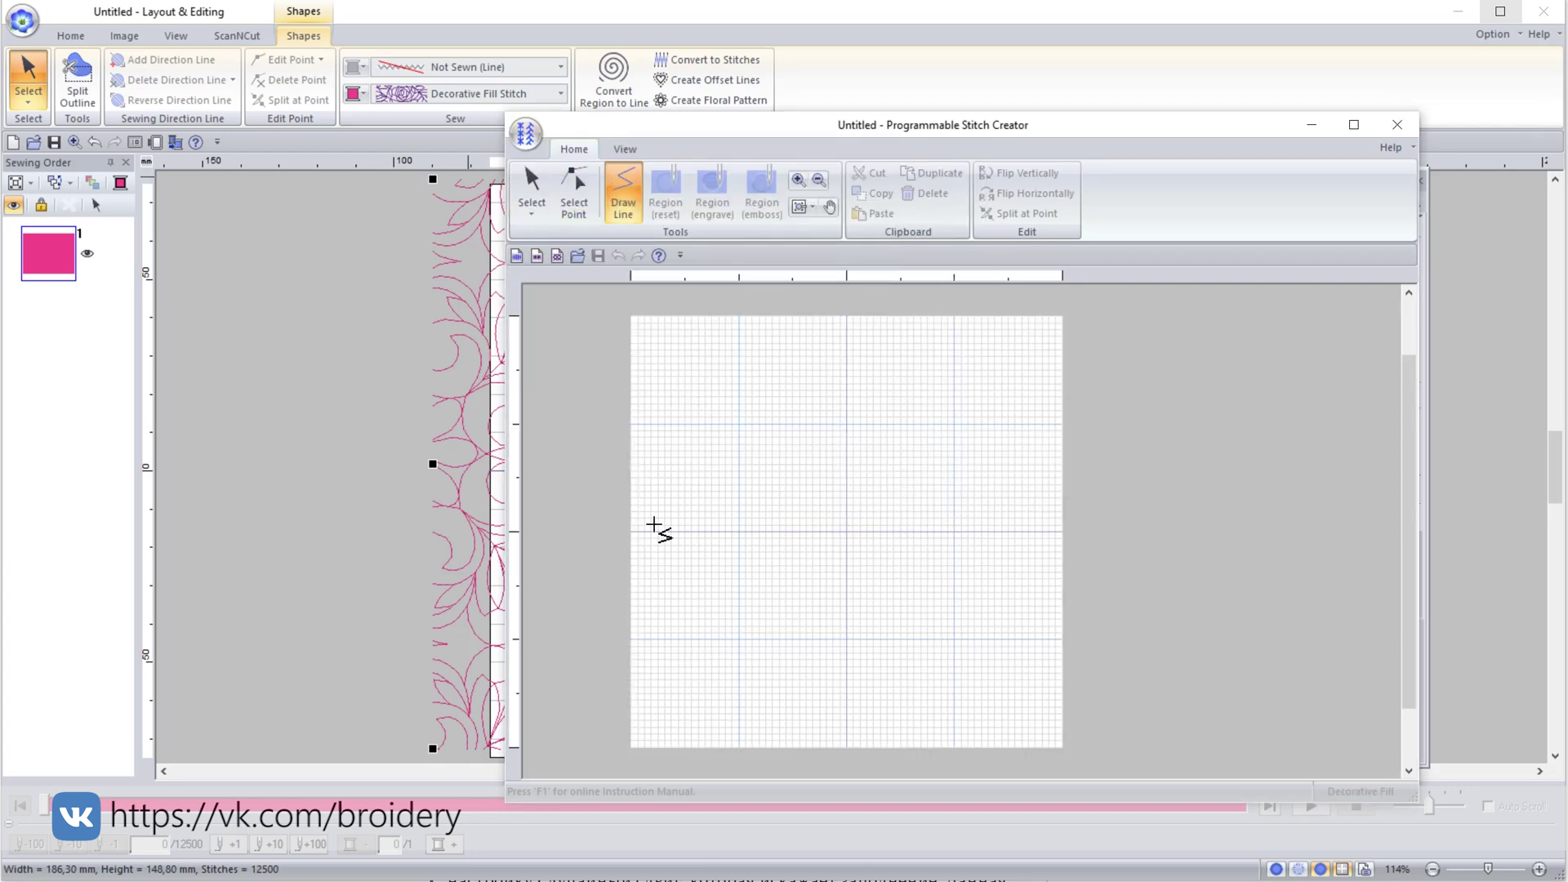
click(634, 665)
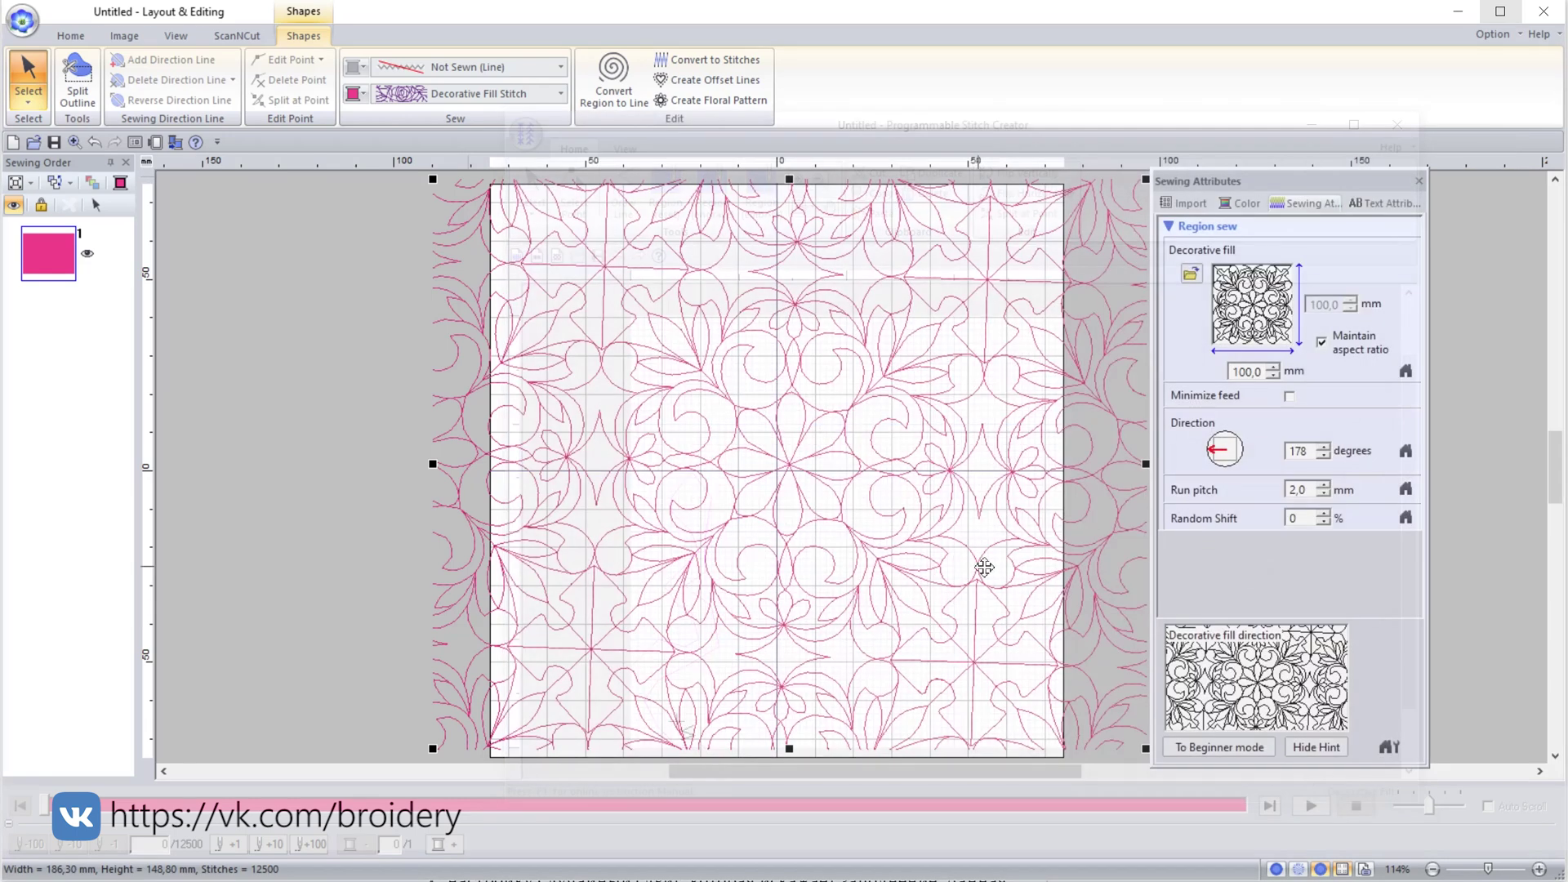
- Give the rectangle's decorative fill an 80% random shift and the df_pat007 pattern, and enlarge the rectangle from its lower-right corner
text(80)
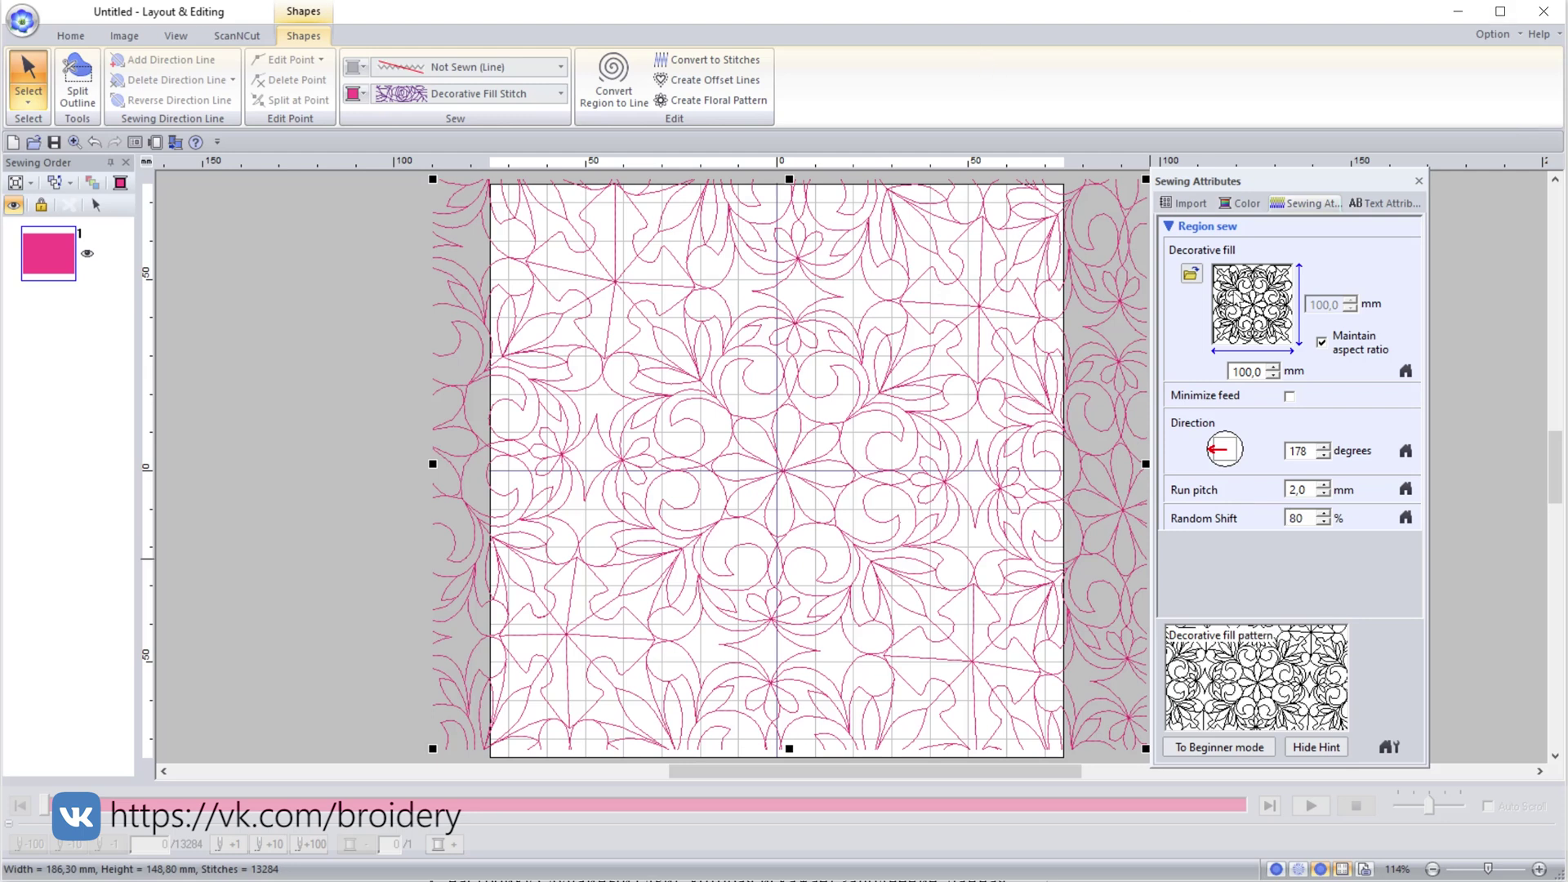
click(1191, 276)
click(1284, 588)
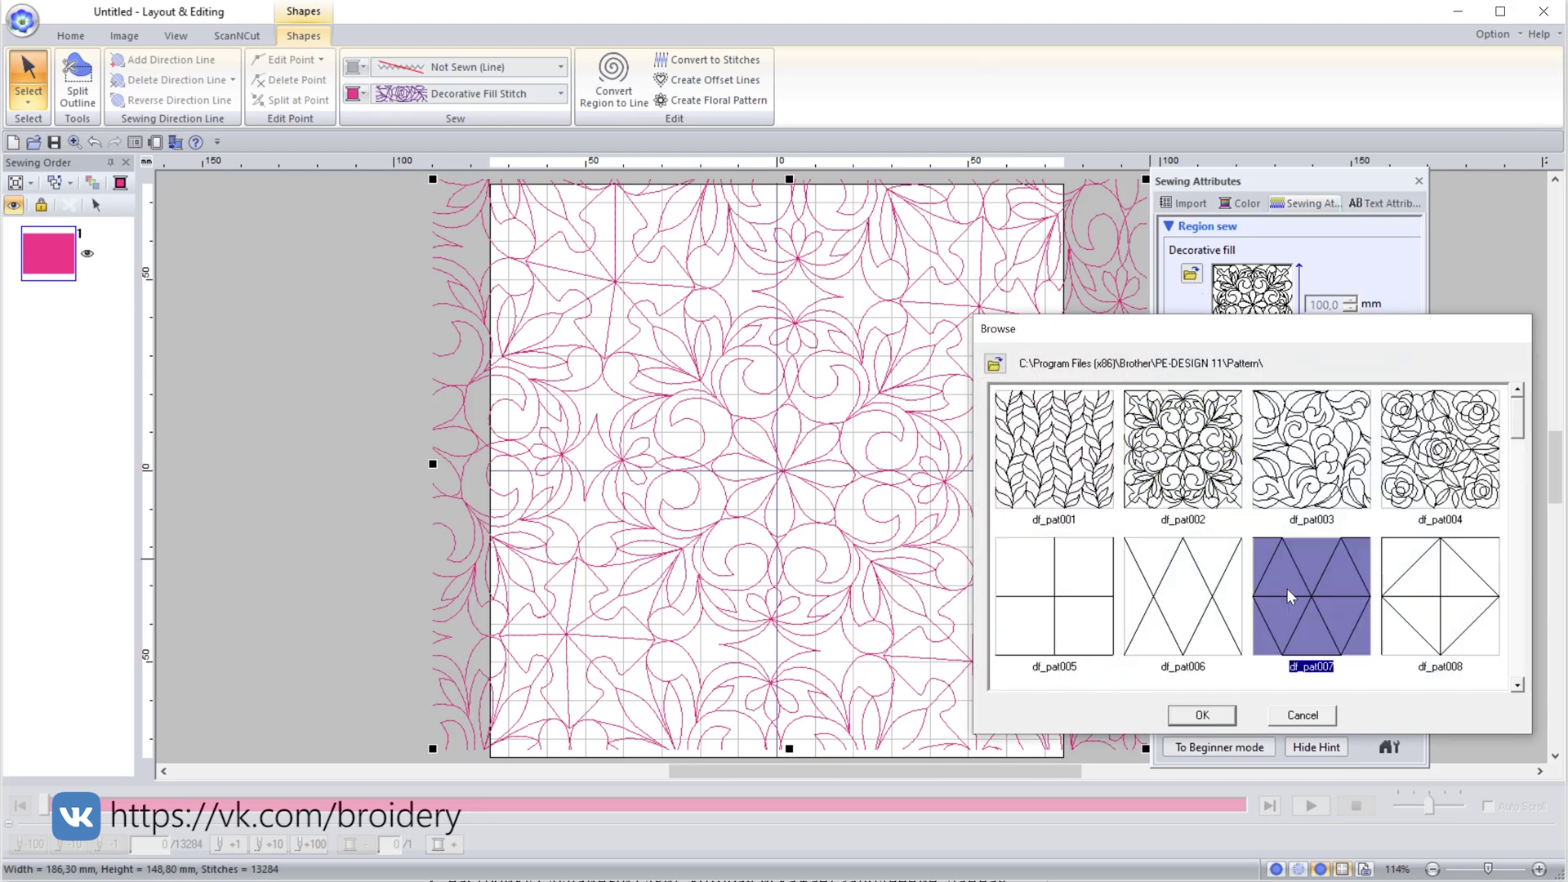
click(1224, 720)
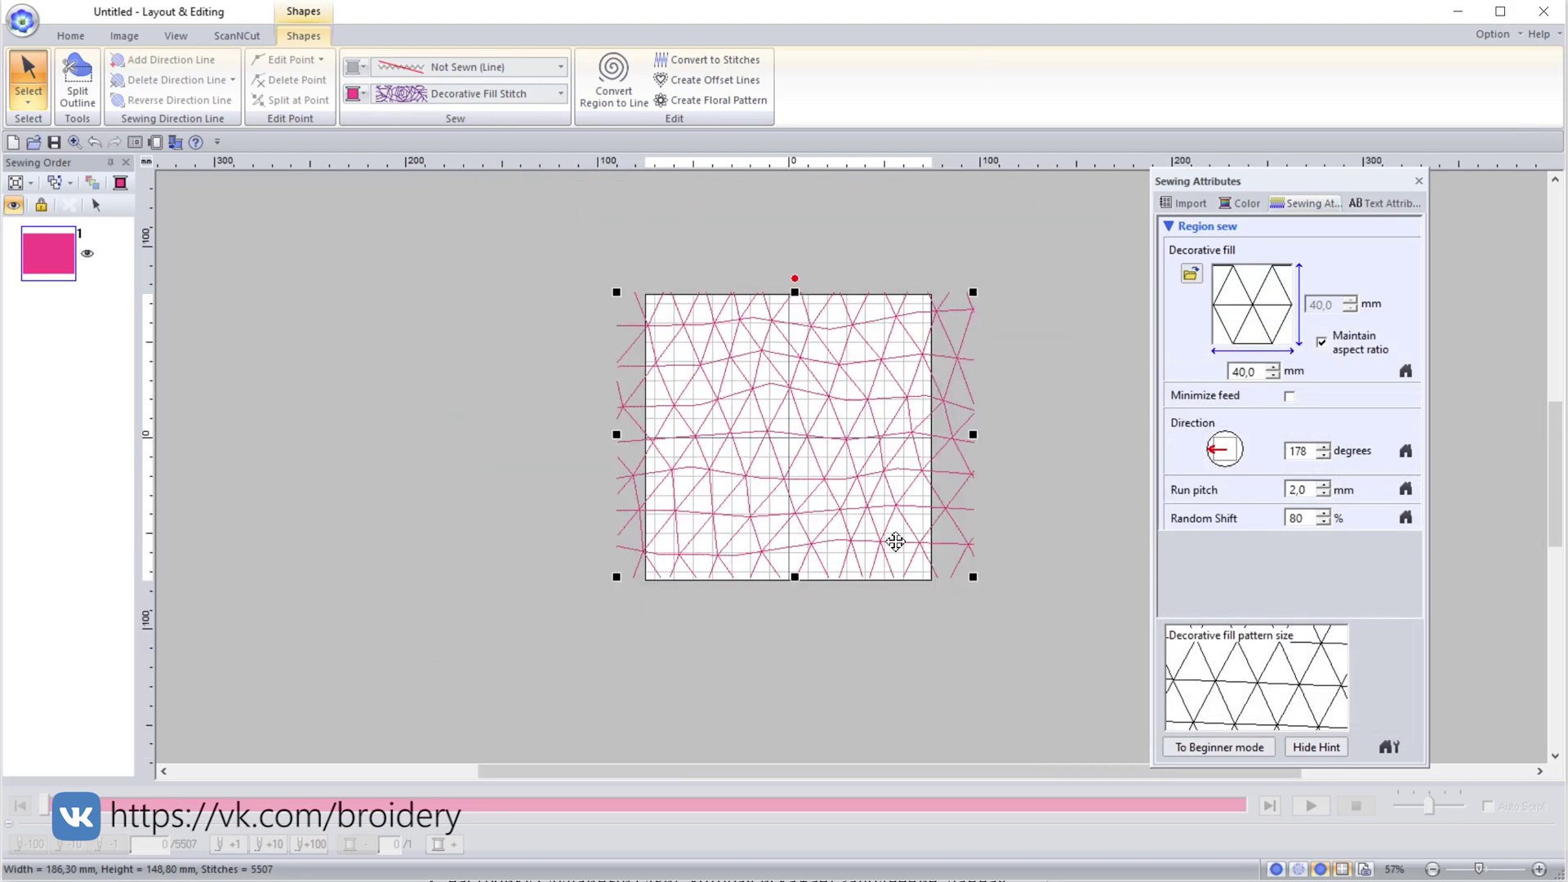
drag(973, 577, 1027, 669)
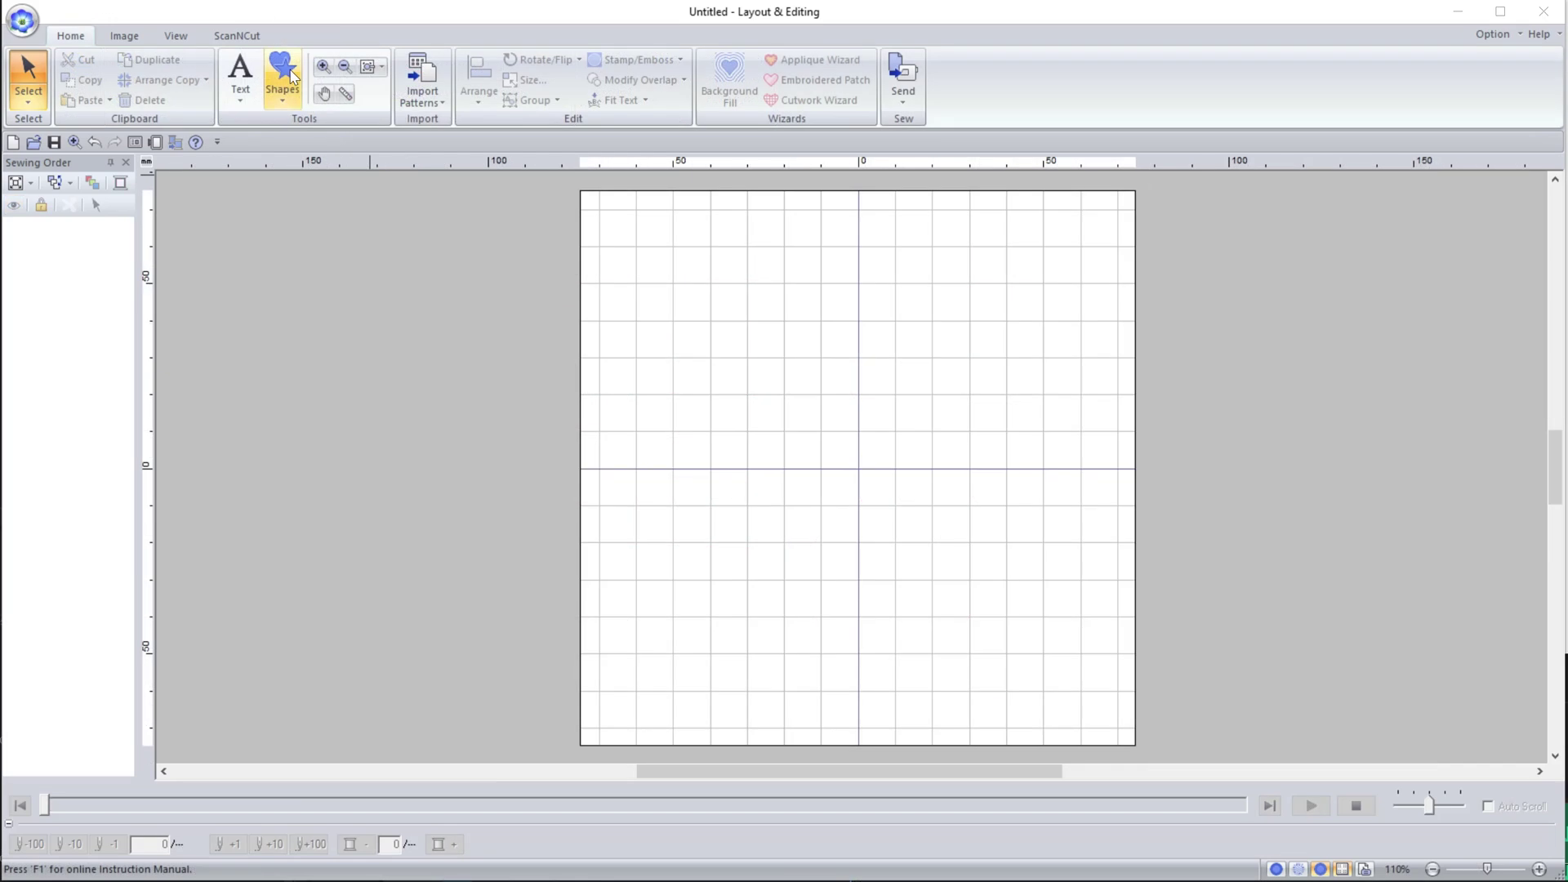
- Draw a five-petal flower shape about 87 mm wide and 83 mm high with motif fill, and convert its region to line
click(286, 73)
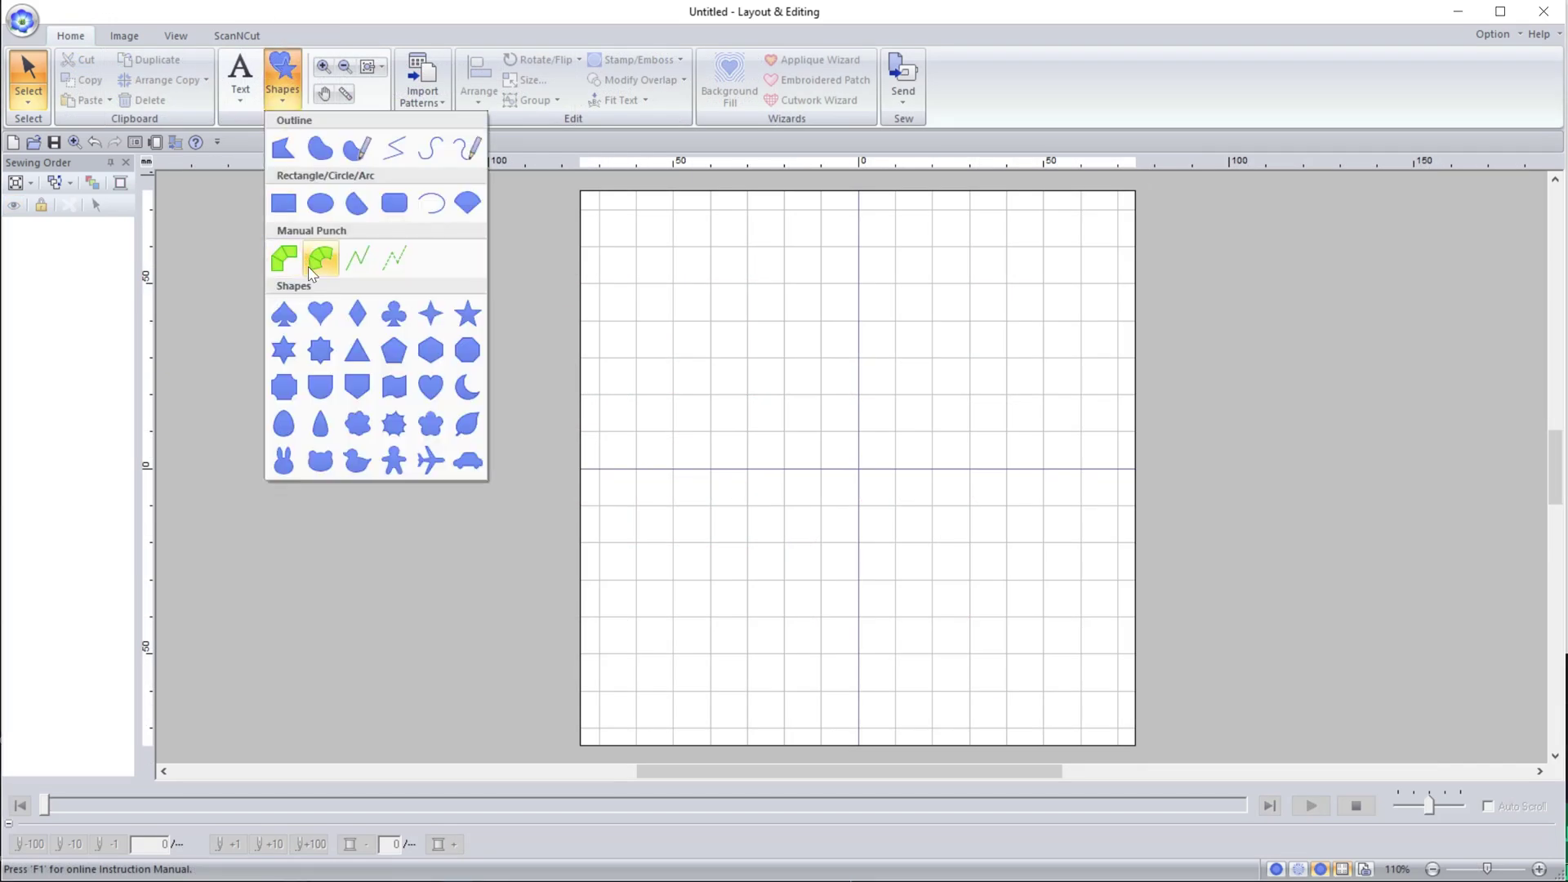
click(430, 427)
drag(735, 341, 1054, 648)
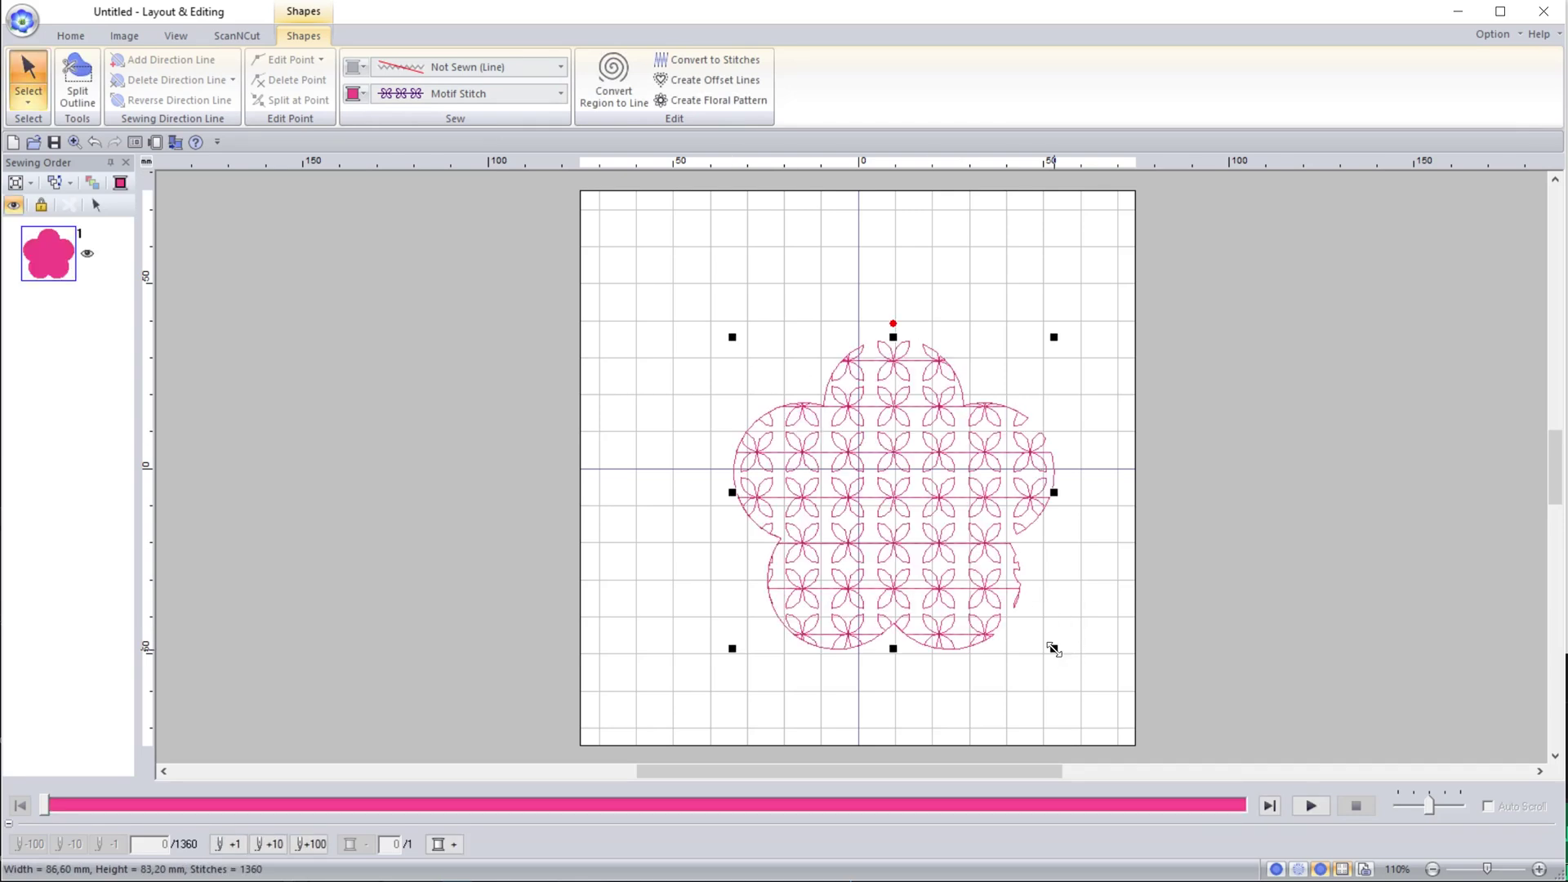
click(611, 88)
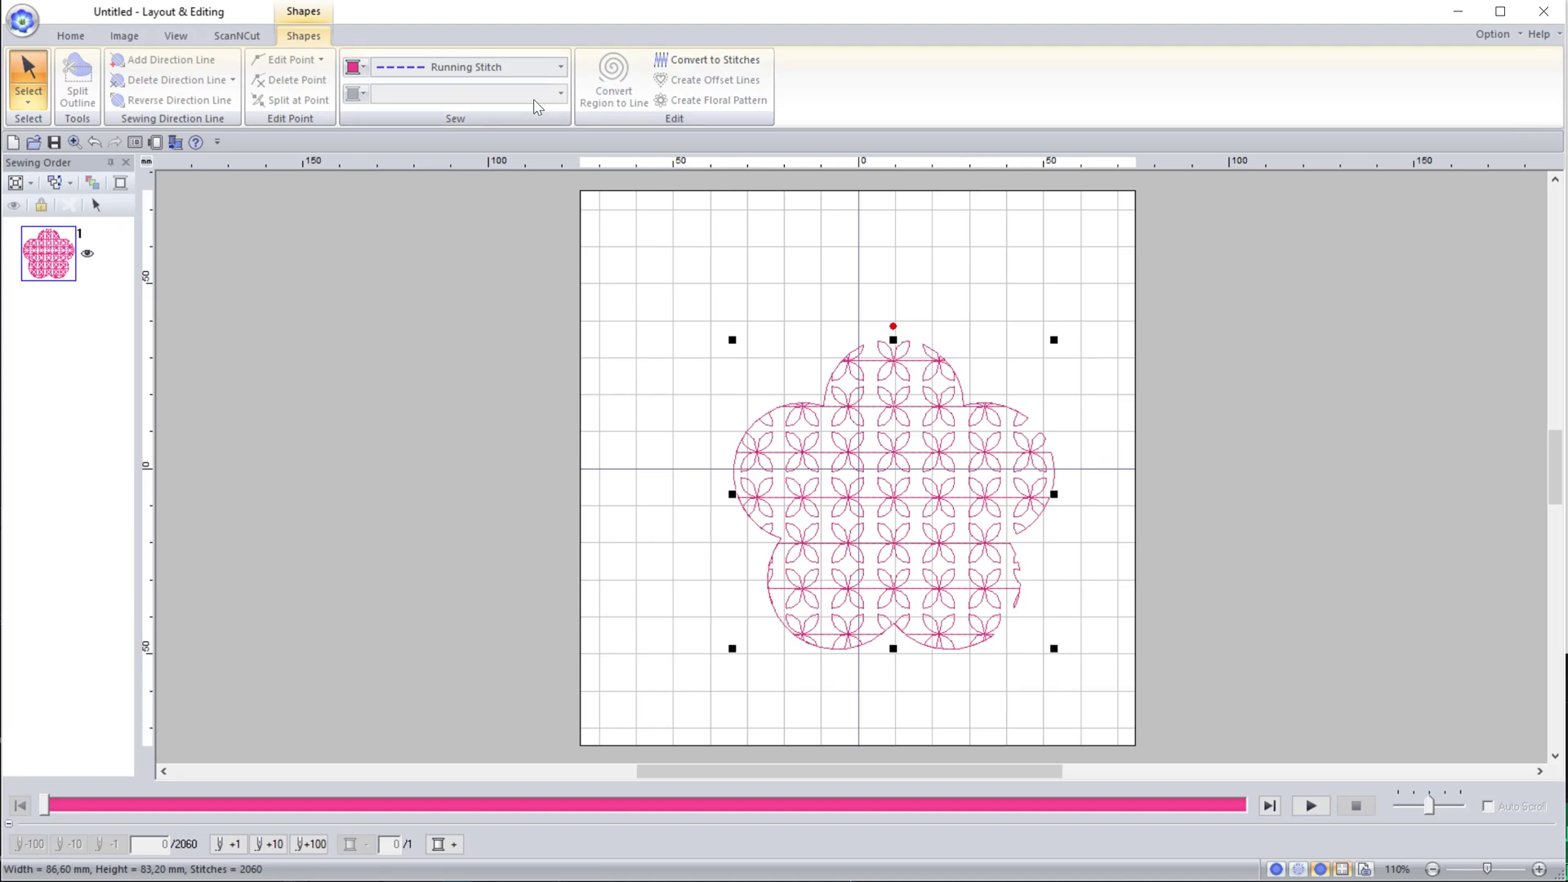
- Select the stitch points of two adjacent motifs near the flower's centre and delete them
click(27, 101)
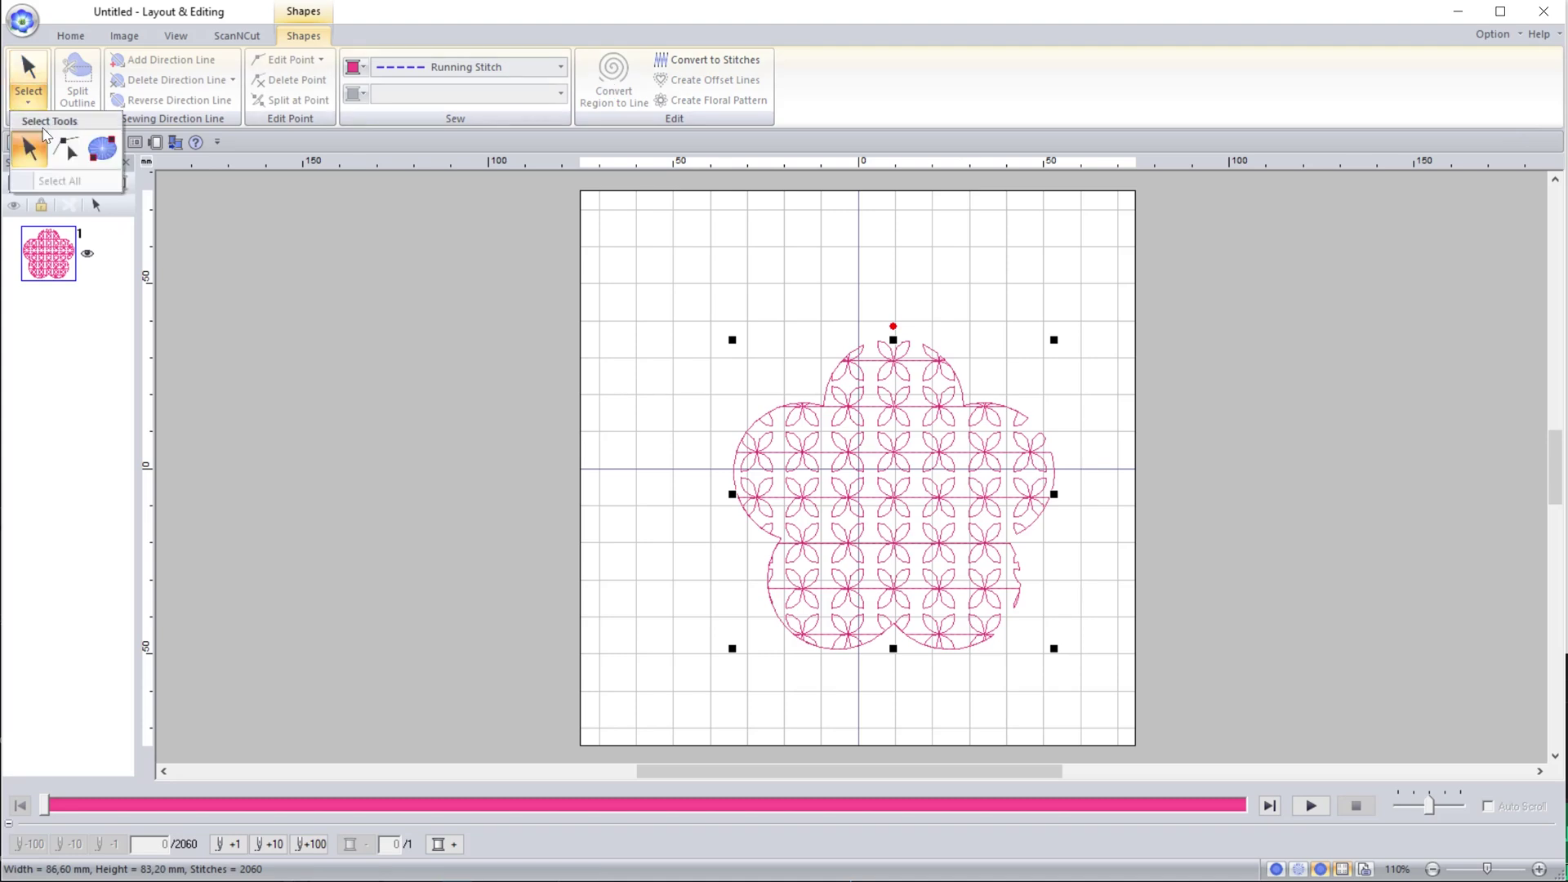
click(63, 147)
scroll(959, 531, up, 4)
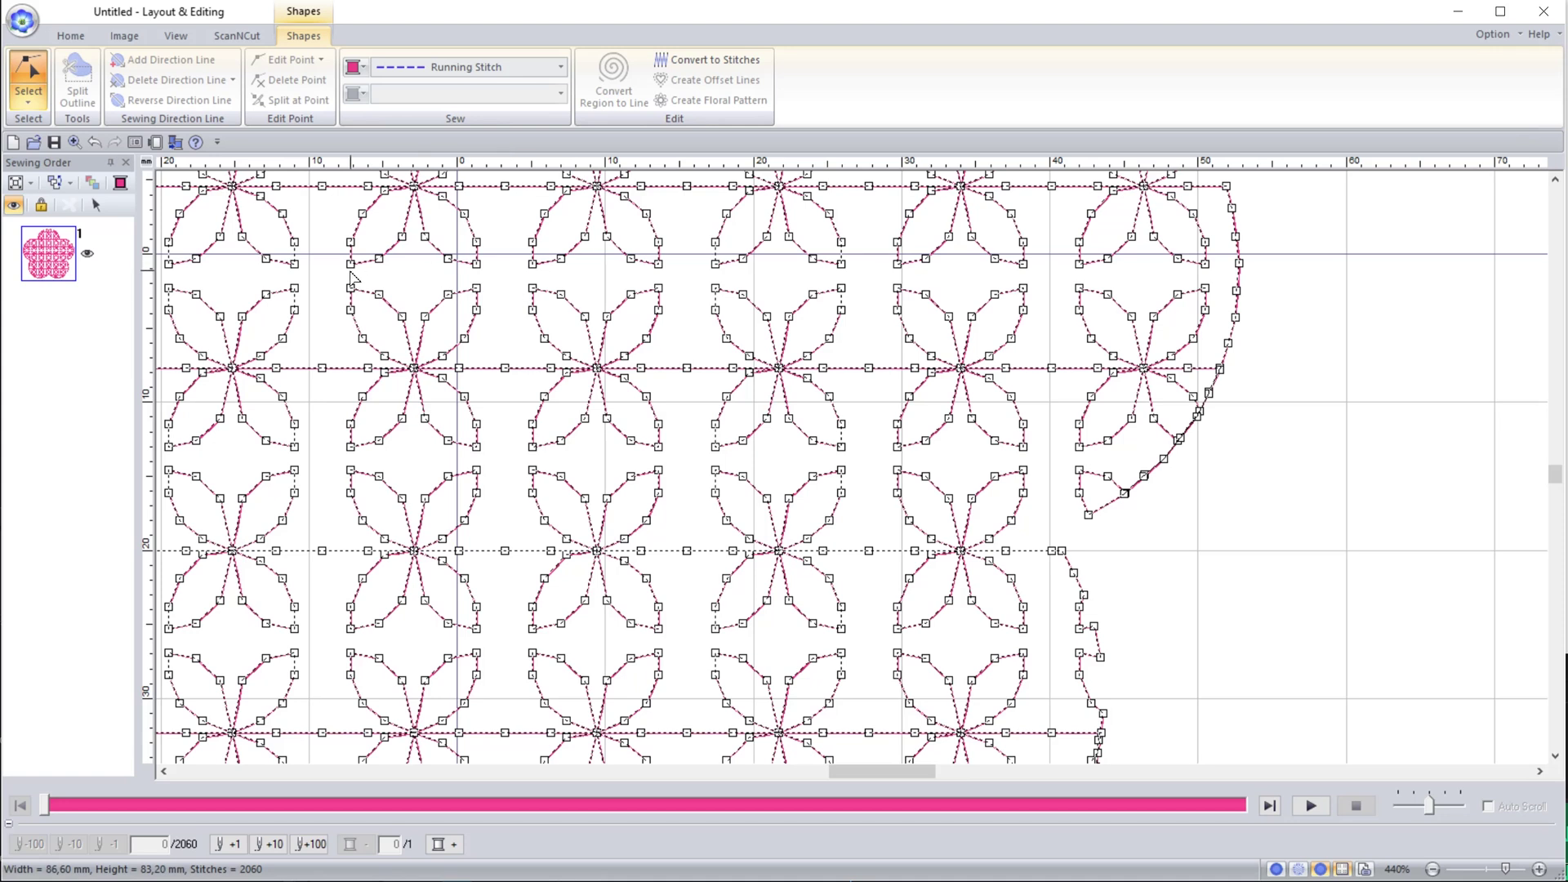
drag(332, 278, 676, 471)
key(Delete)
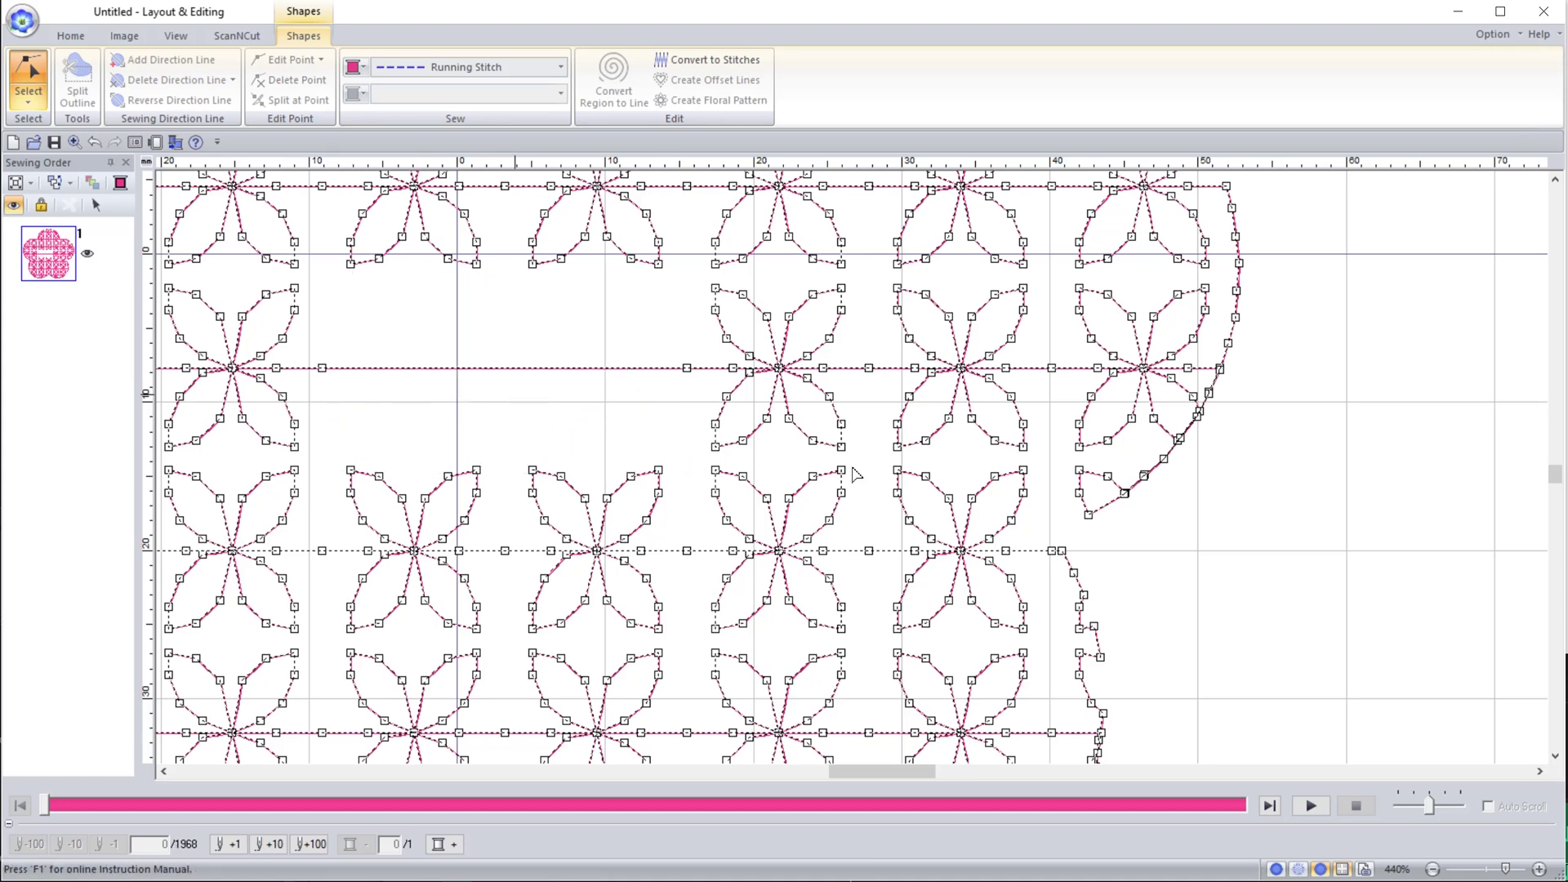
scroll(853, 474, down, 4)
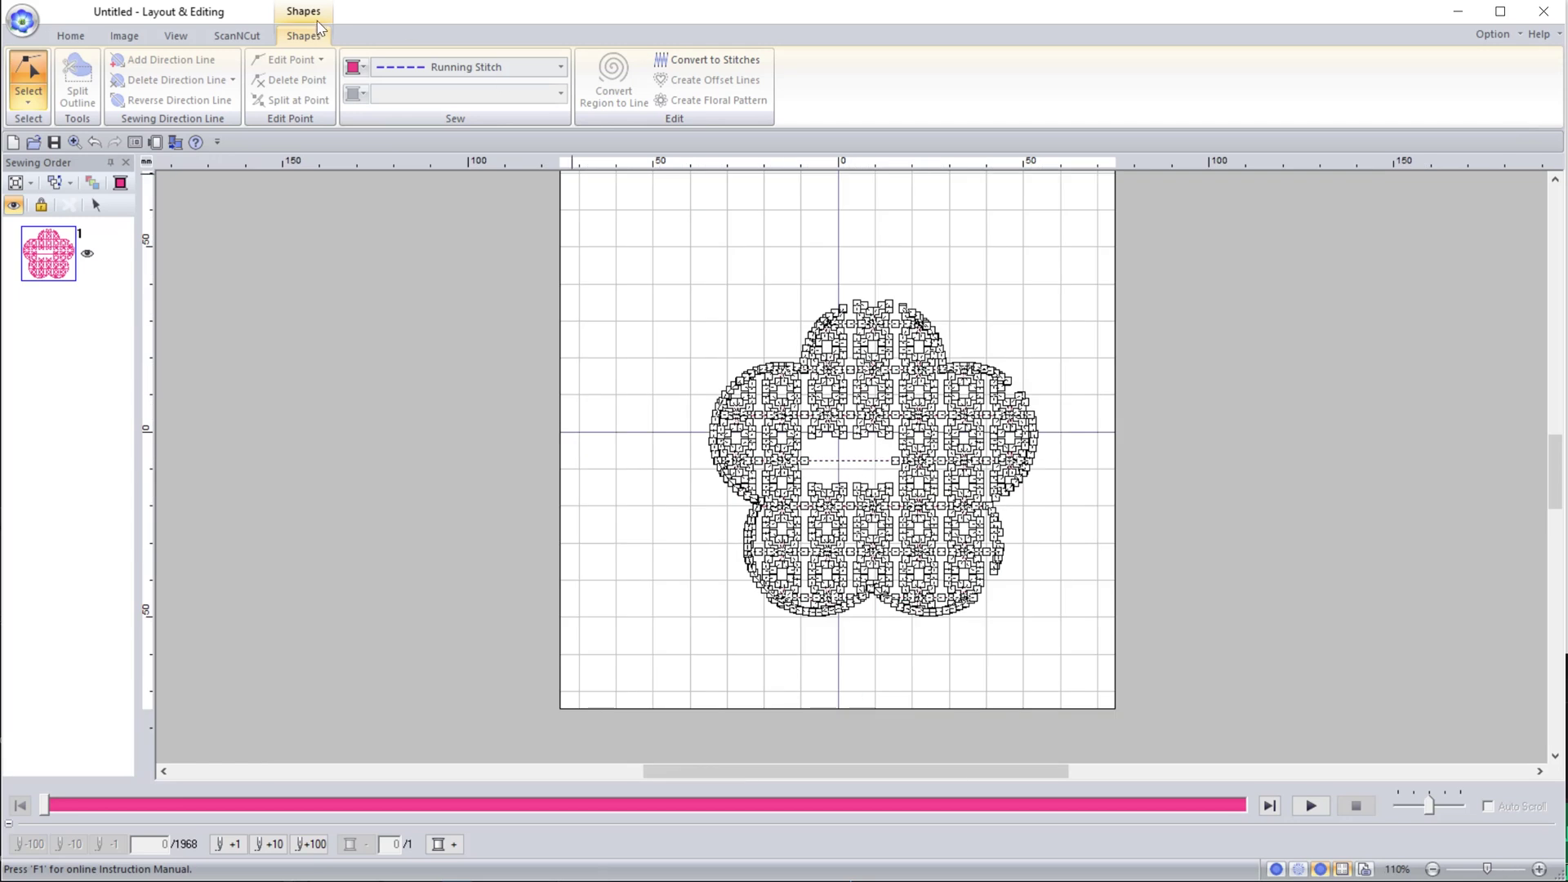
- Switch back to whole-object selection and delete the flower design
click(29, 94)
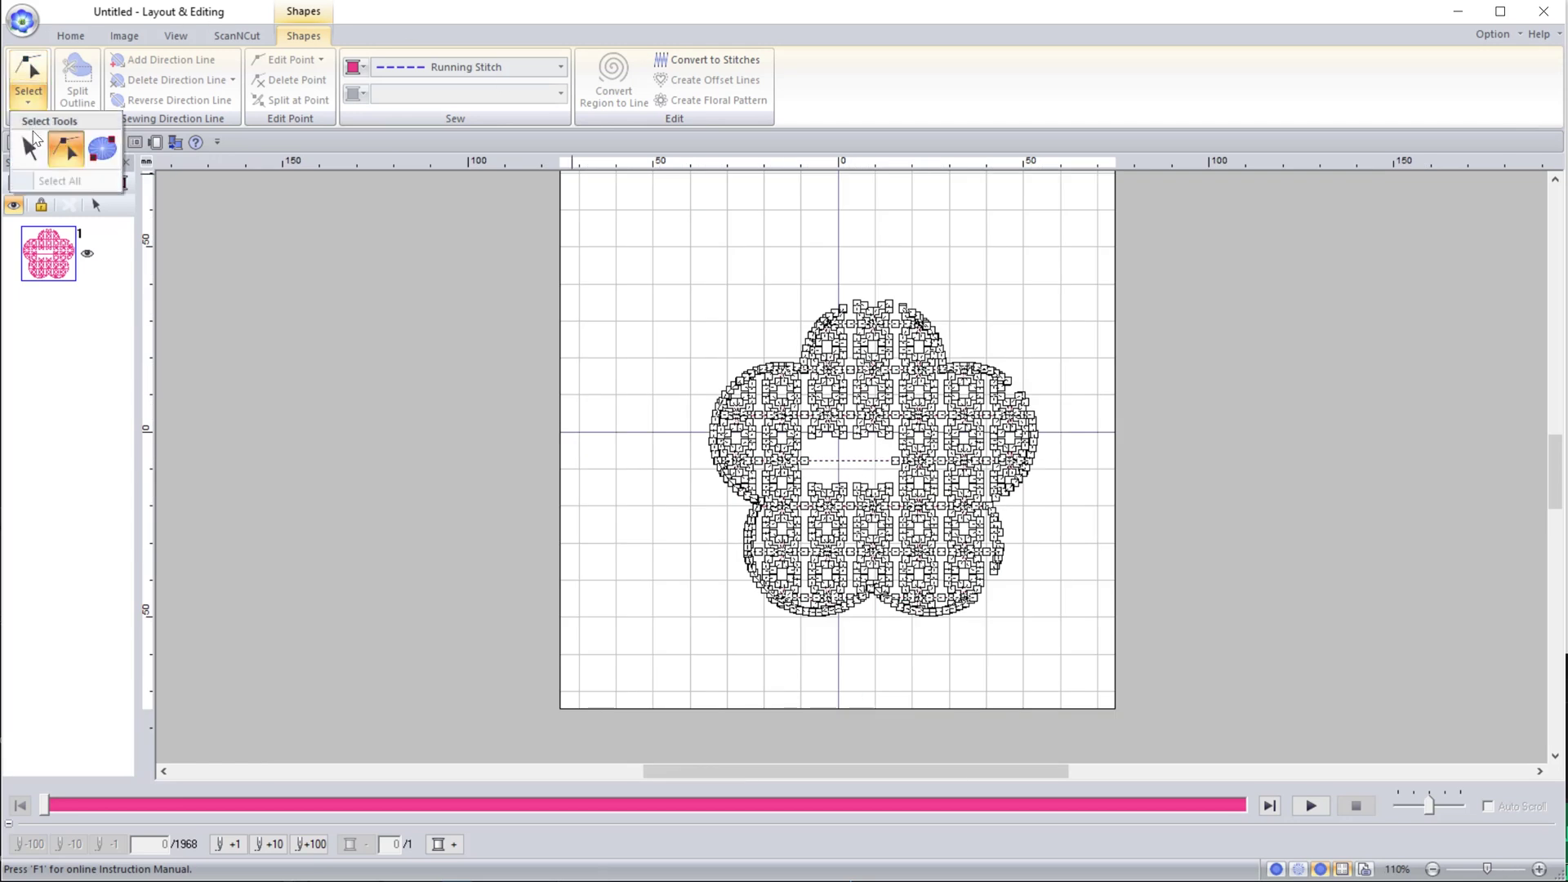
click(34, 147)
key(ctrl+a)
key(Delete)
- Draw a fill-stitch star about 63 mm wide and 56 mm high in the upper-left quarter of the hoop area
click(282, 79)
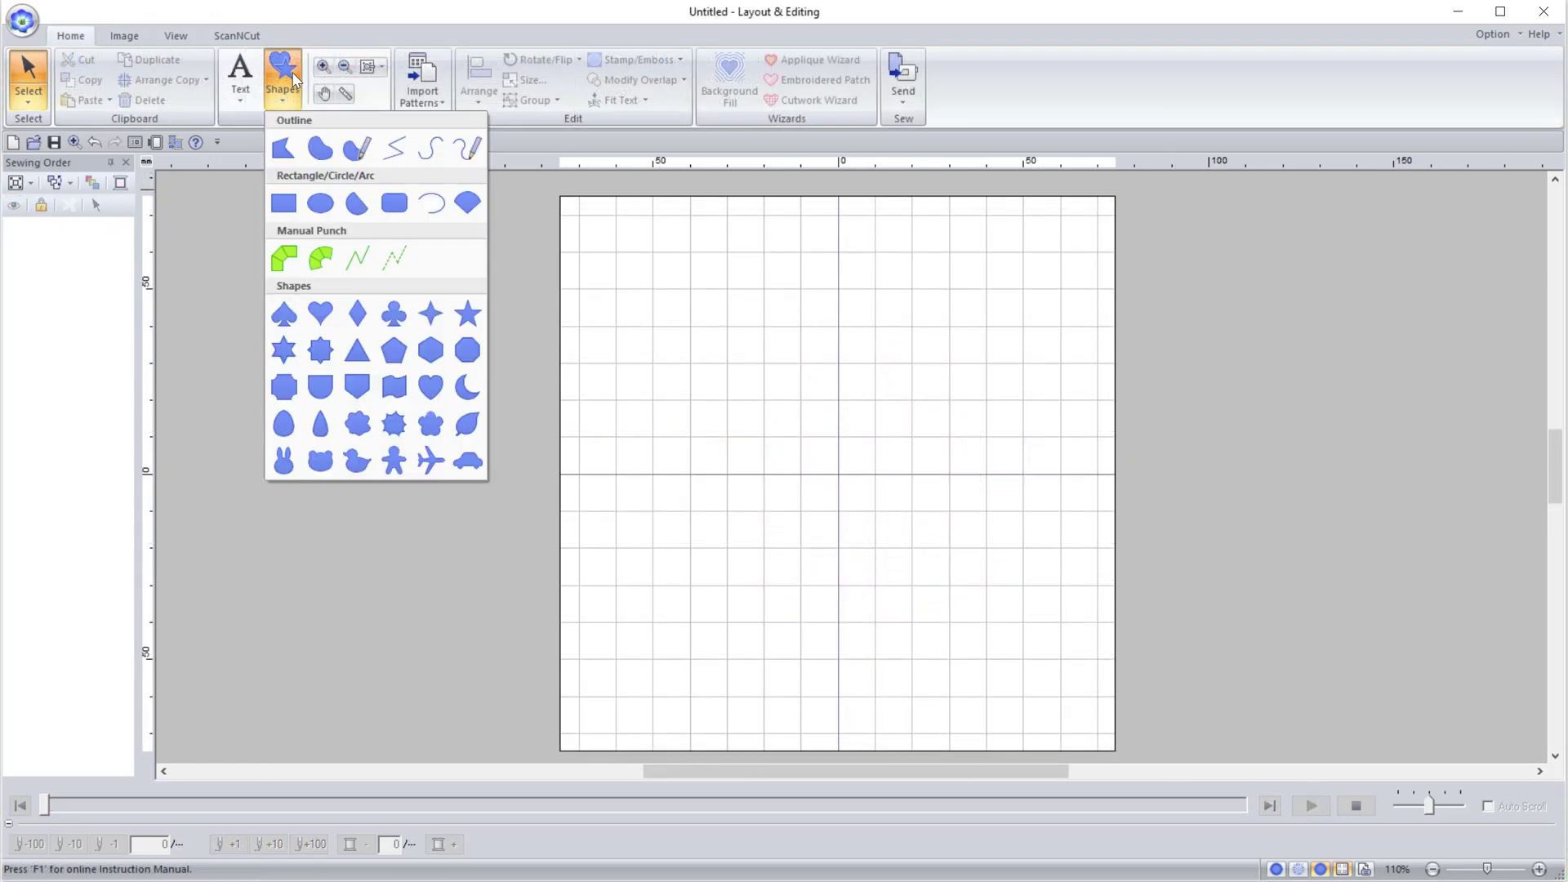
click(467, 314)
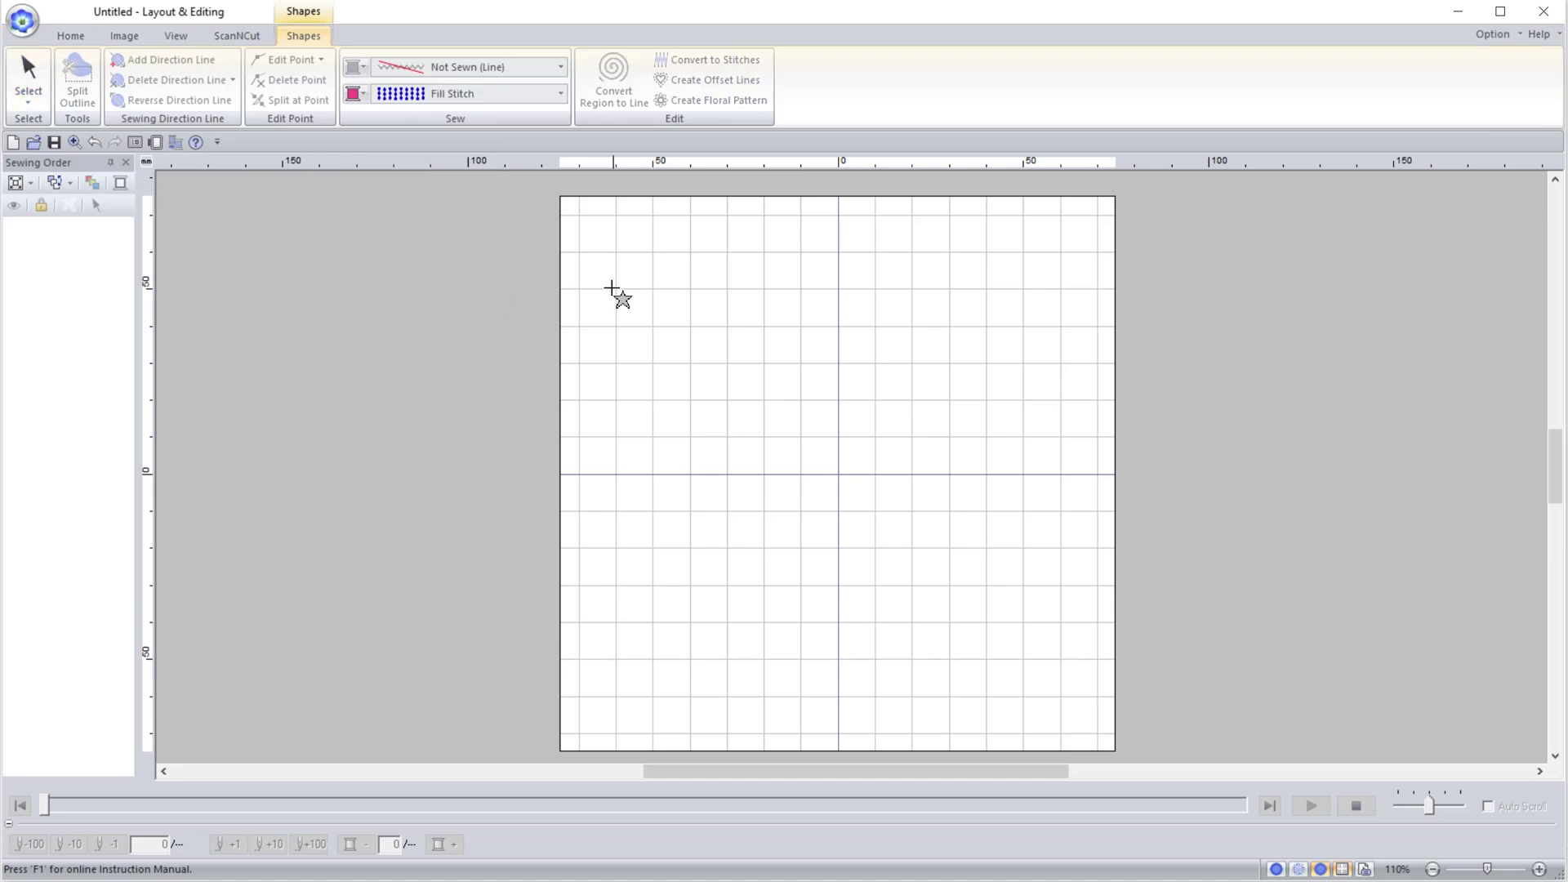
drag(602, 235, 827, 439)
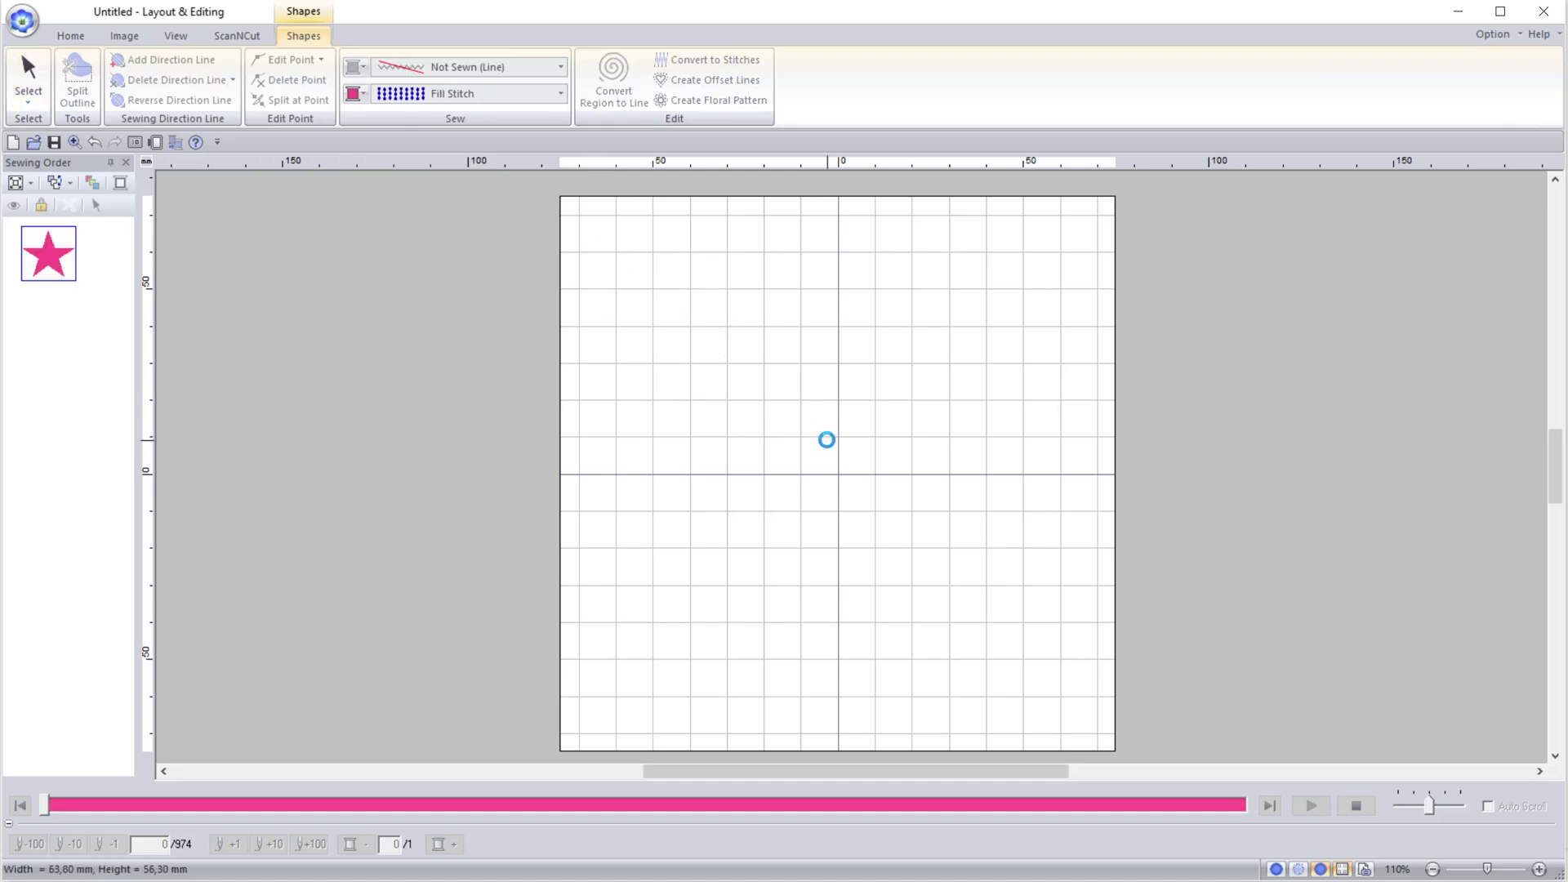
- Circle-copy the star seven times around the hoop centre, with merging of overlapping shapes turned on
click(72, 36)
click(168, 80)
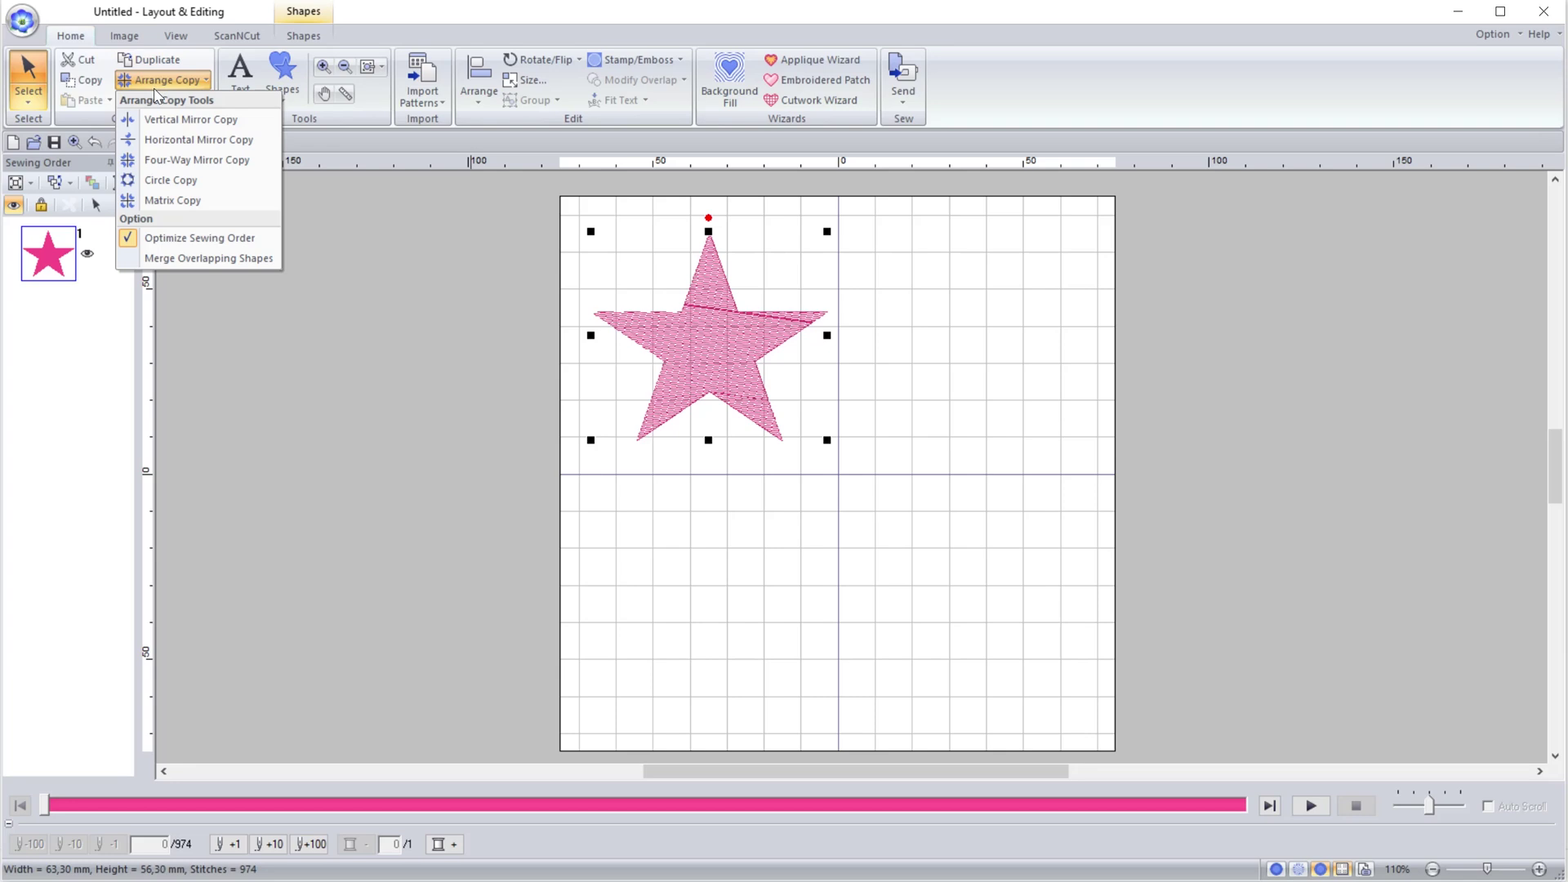
click(147, 258)
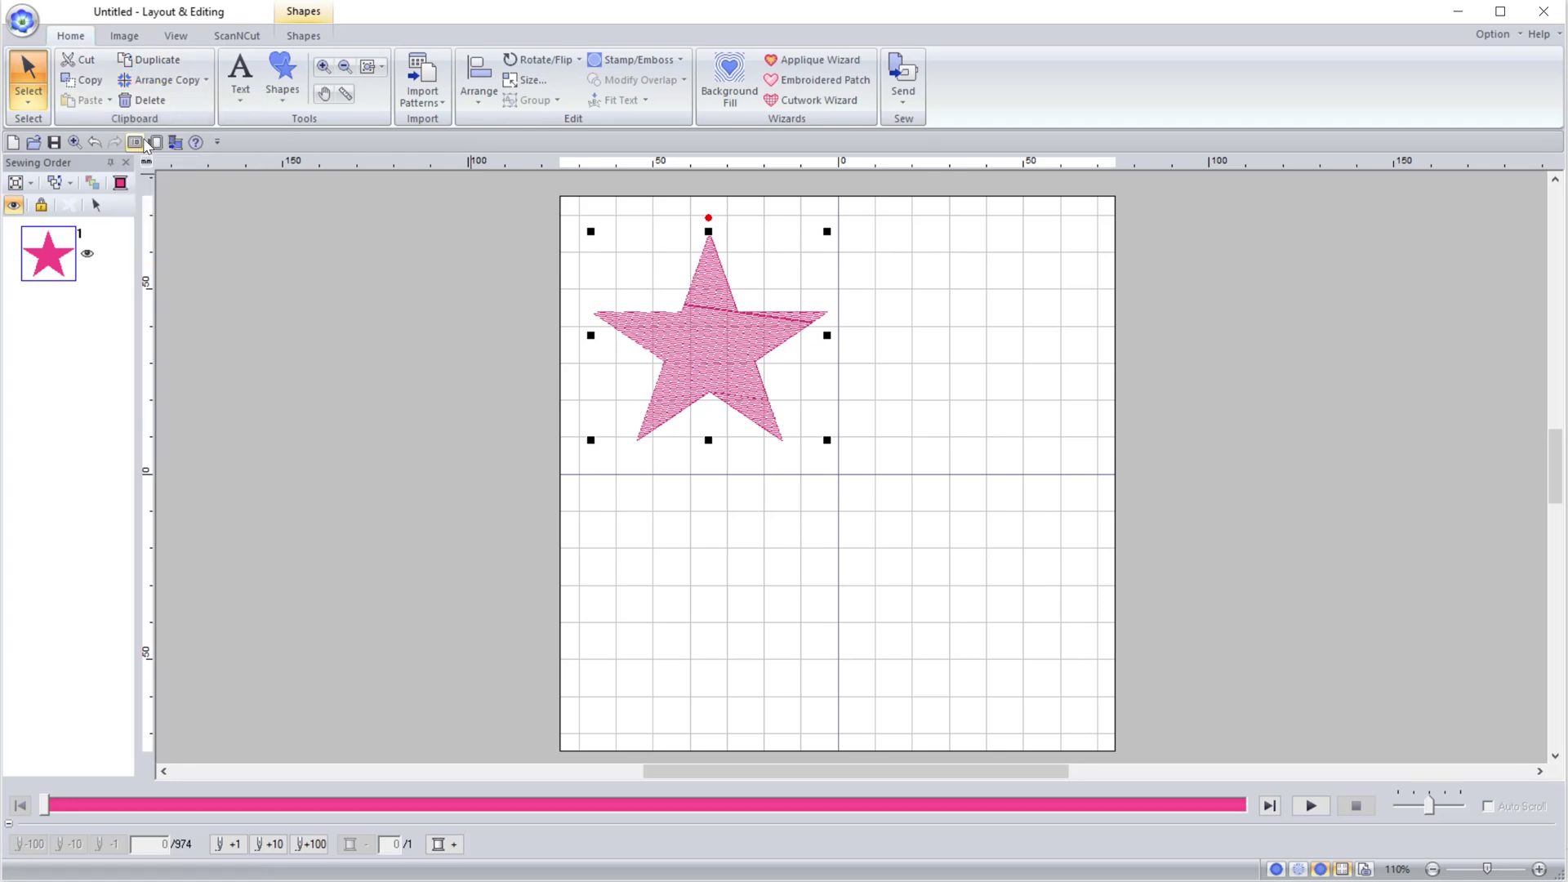
click(168, 80)
click(175, 179)
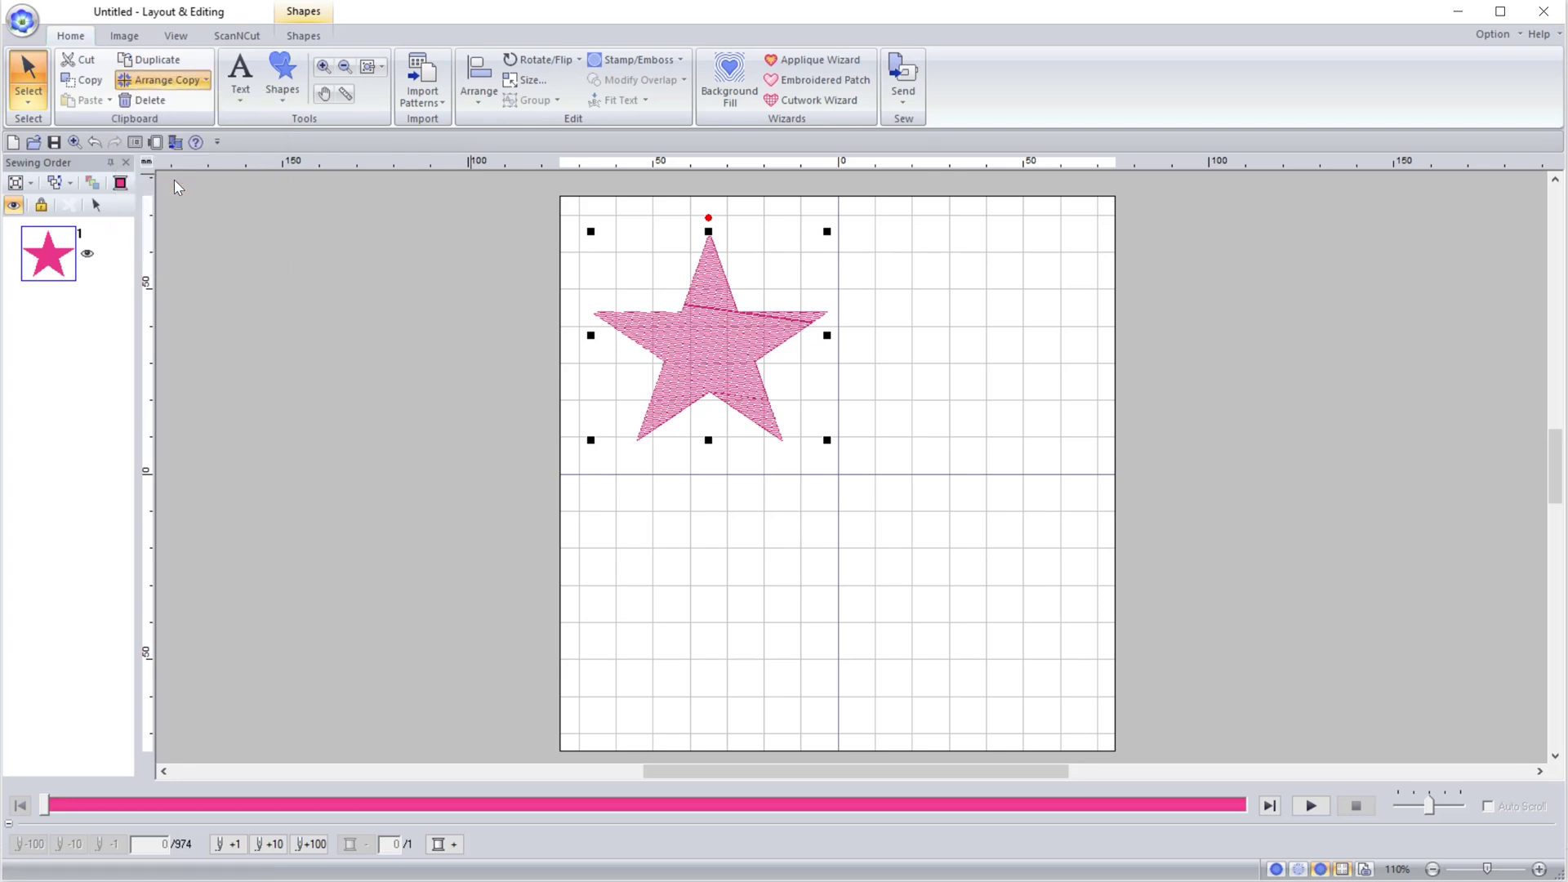
click(1333, 165)
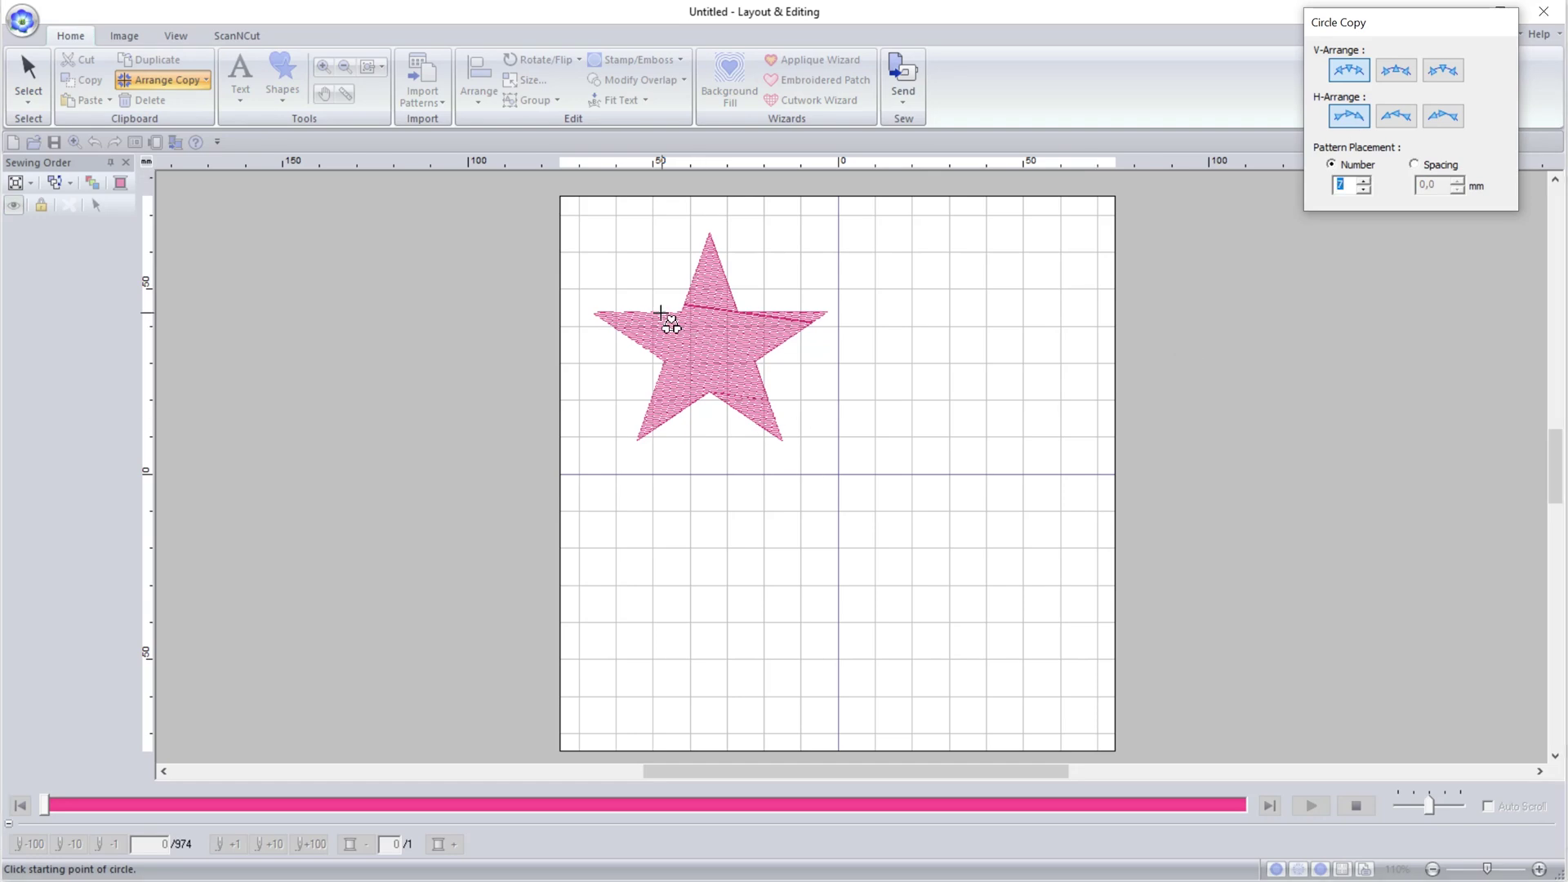
drag(662, 311, 1001, 658)
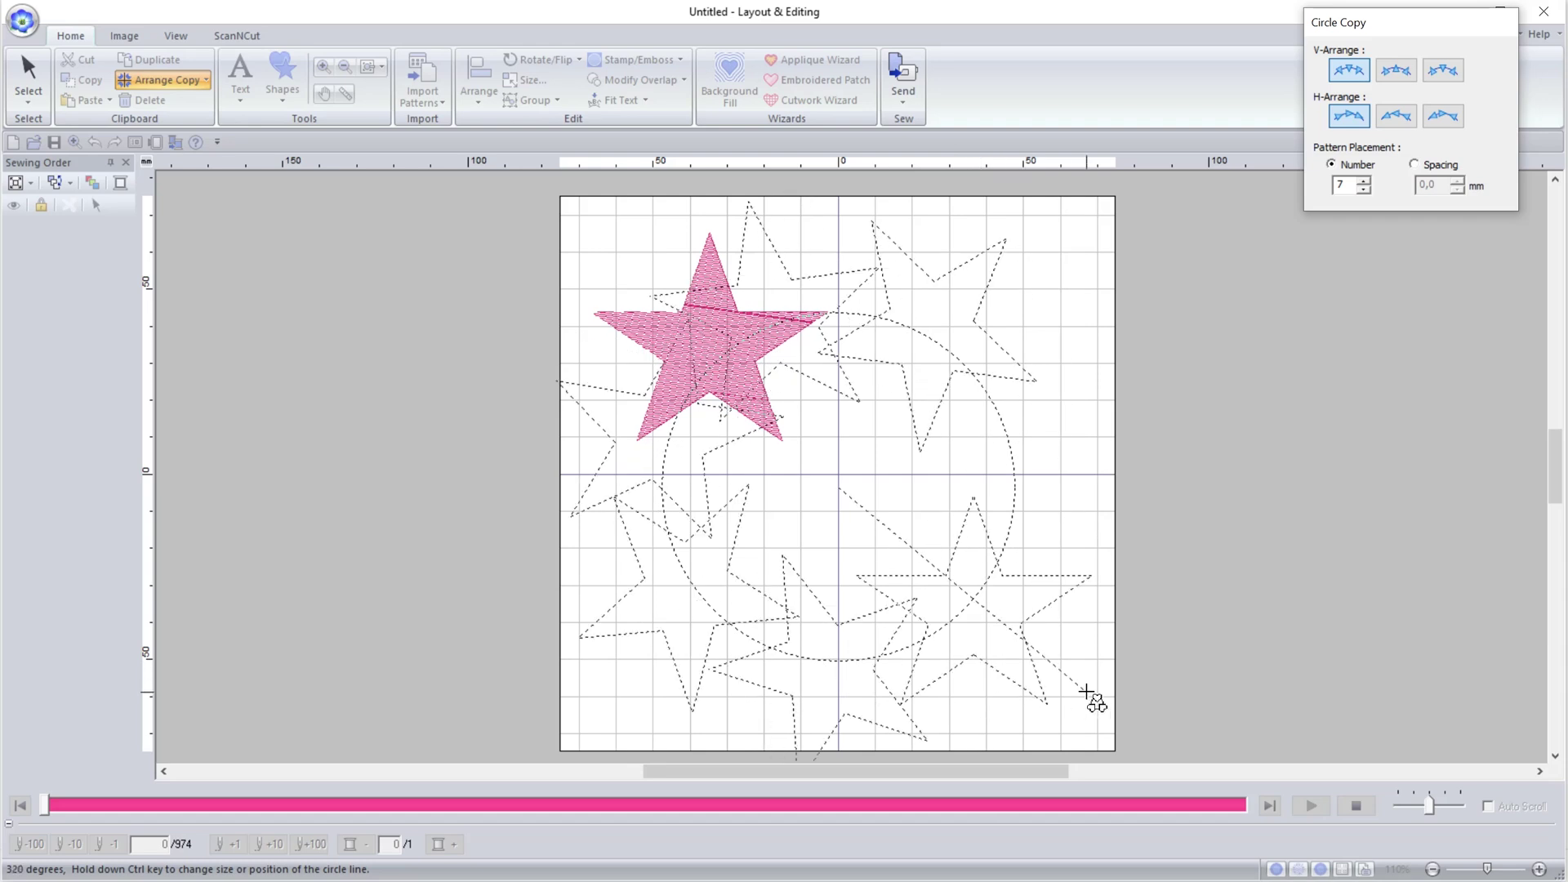
click(1083, 534)
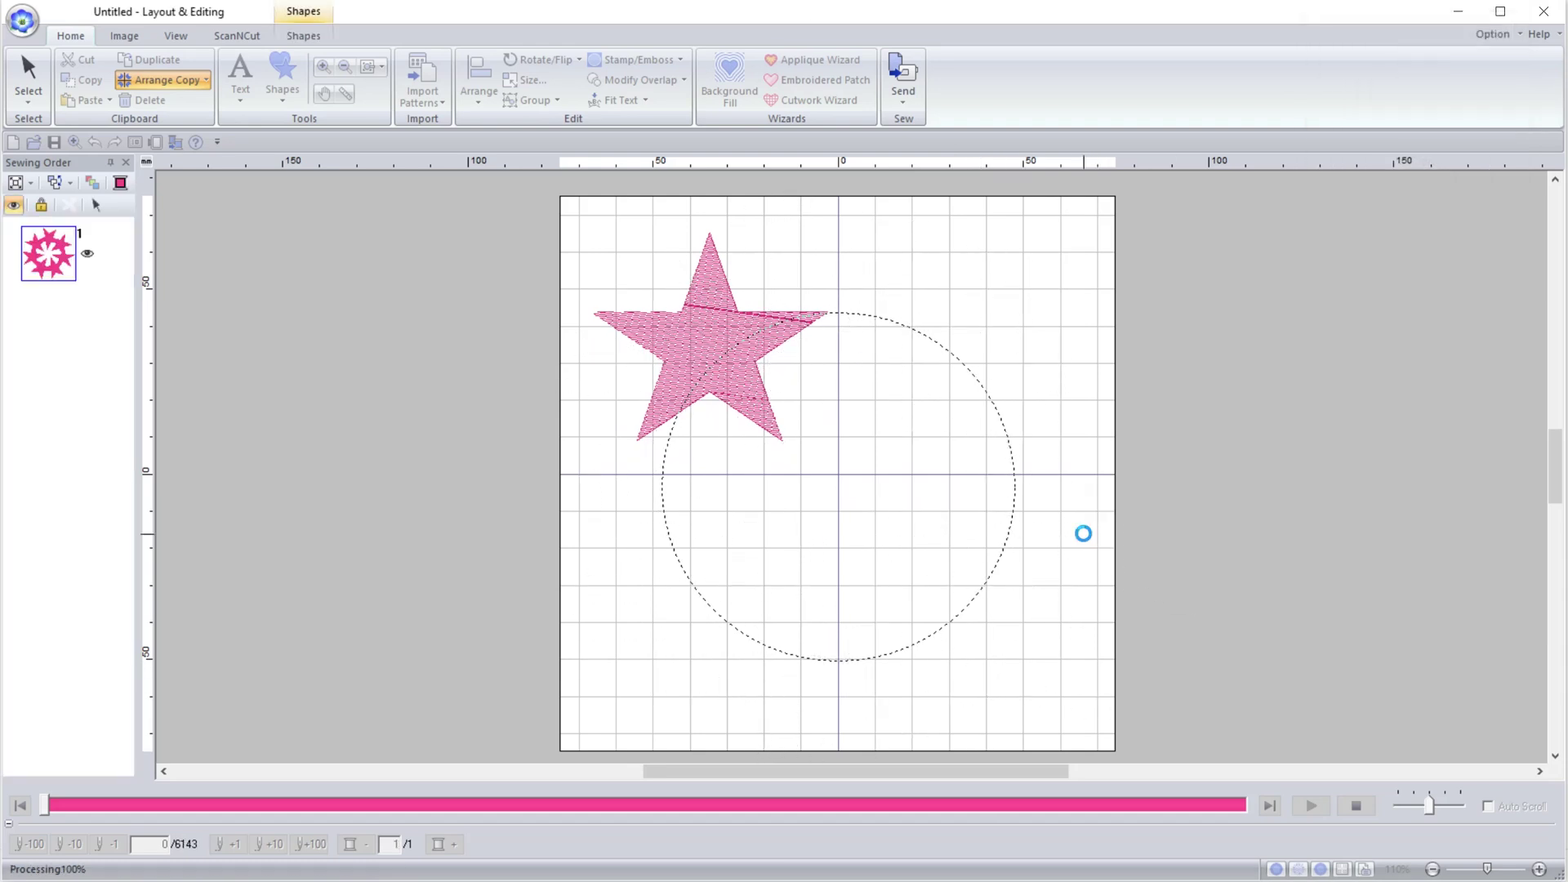
- Fill the opening inside the merged star ring with Motif Stitch and give the ring a Zigzag Stitch outline
click(791, 500)
click(771, 447)
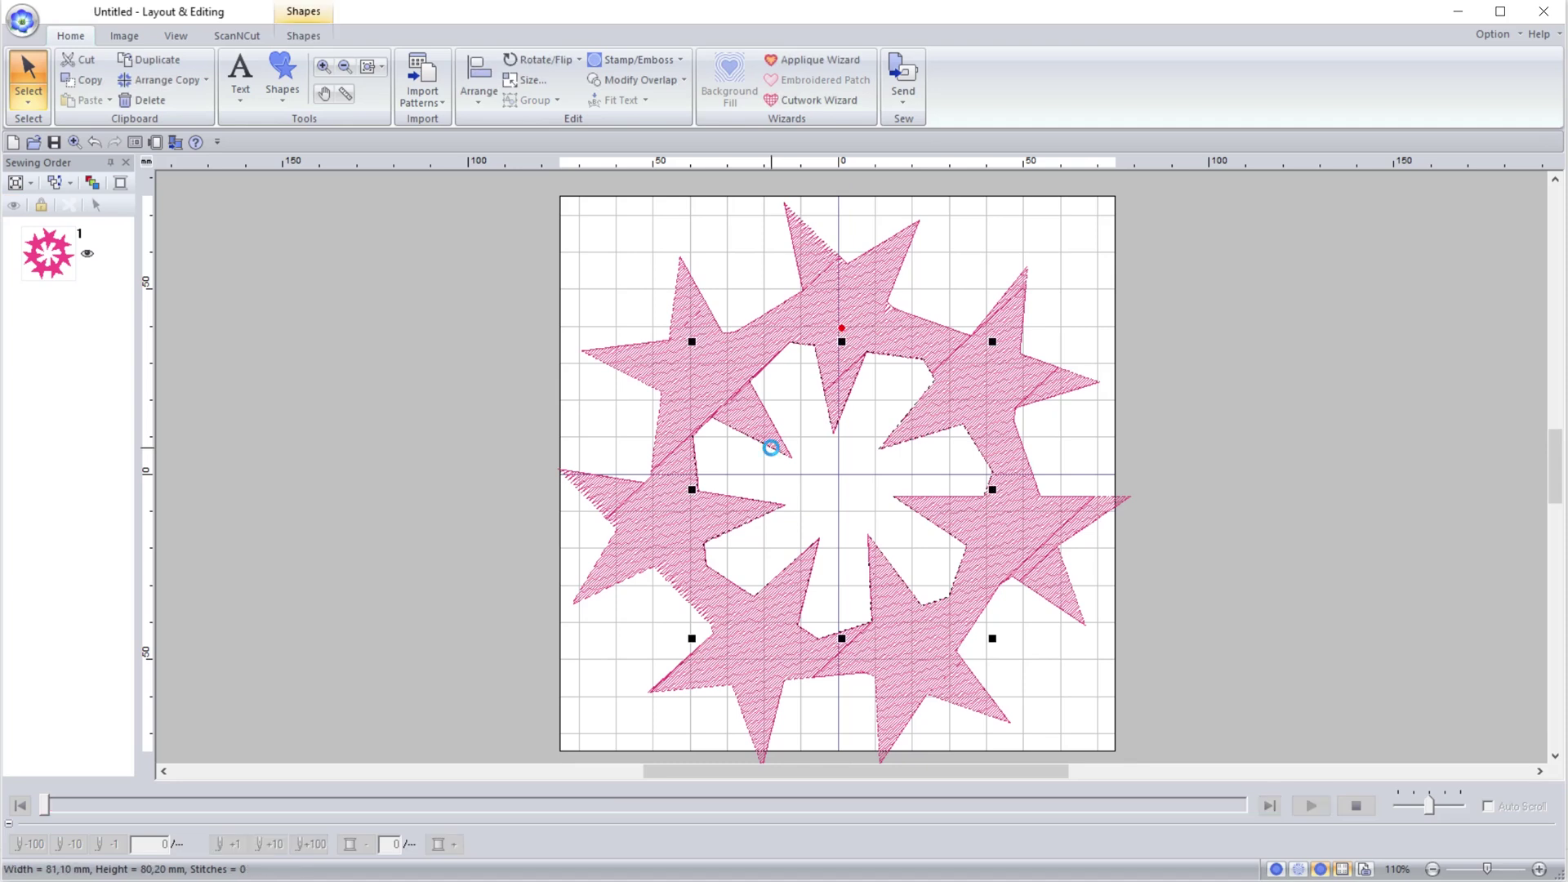
click(303, 35)
click(523, 93)
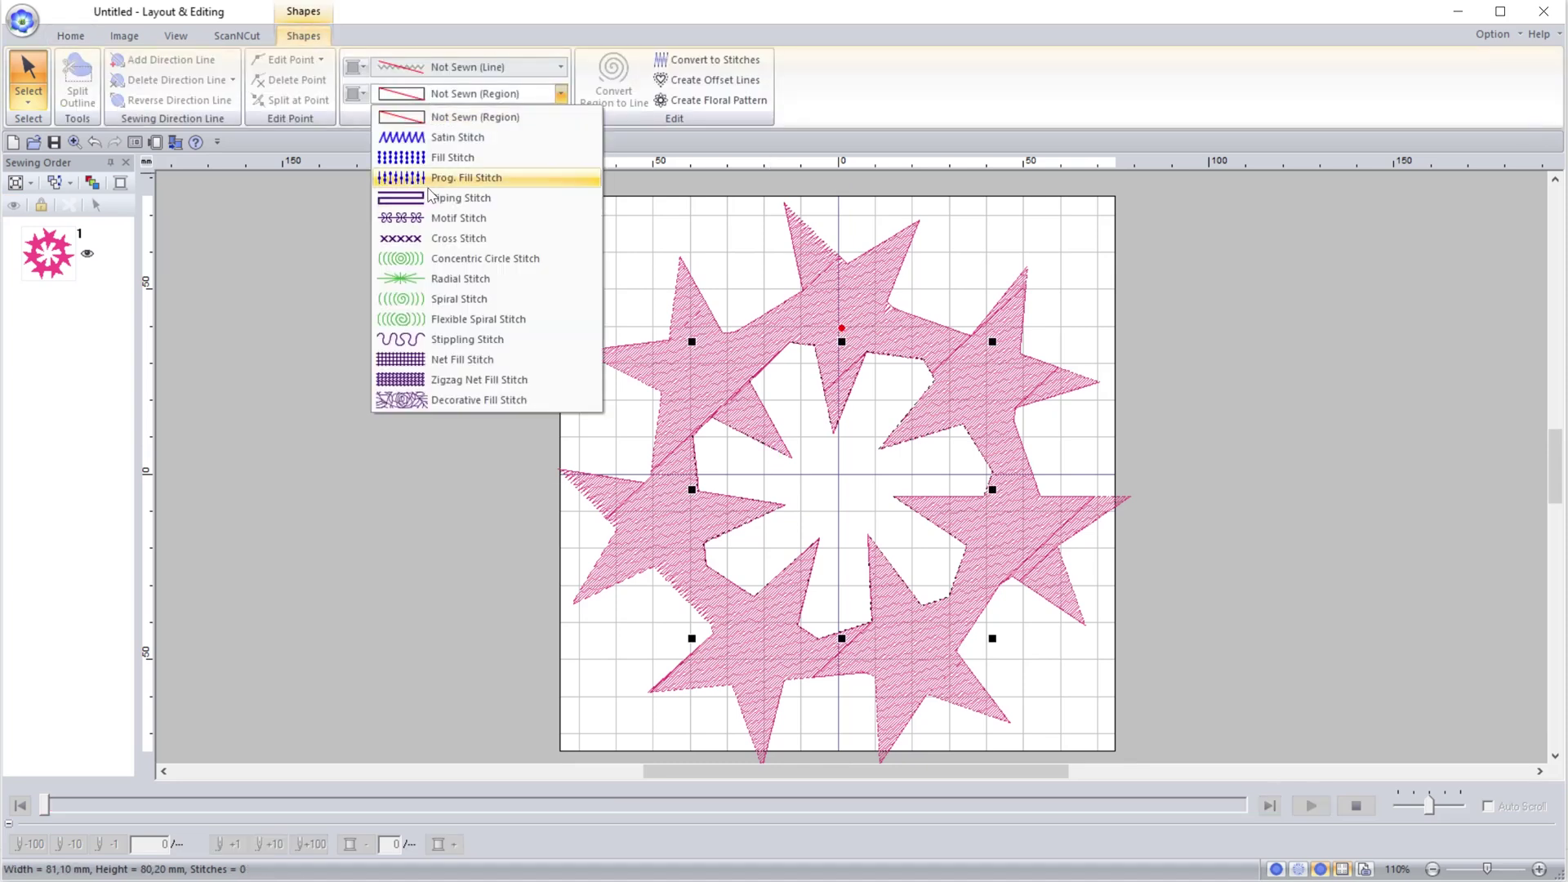
click(429, 216)
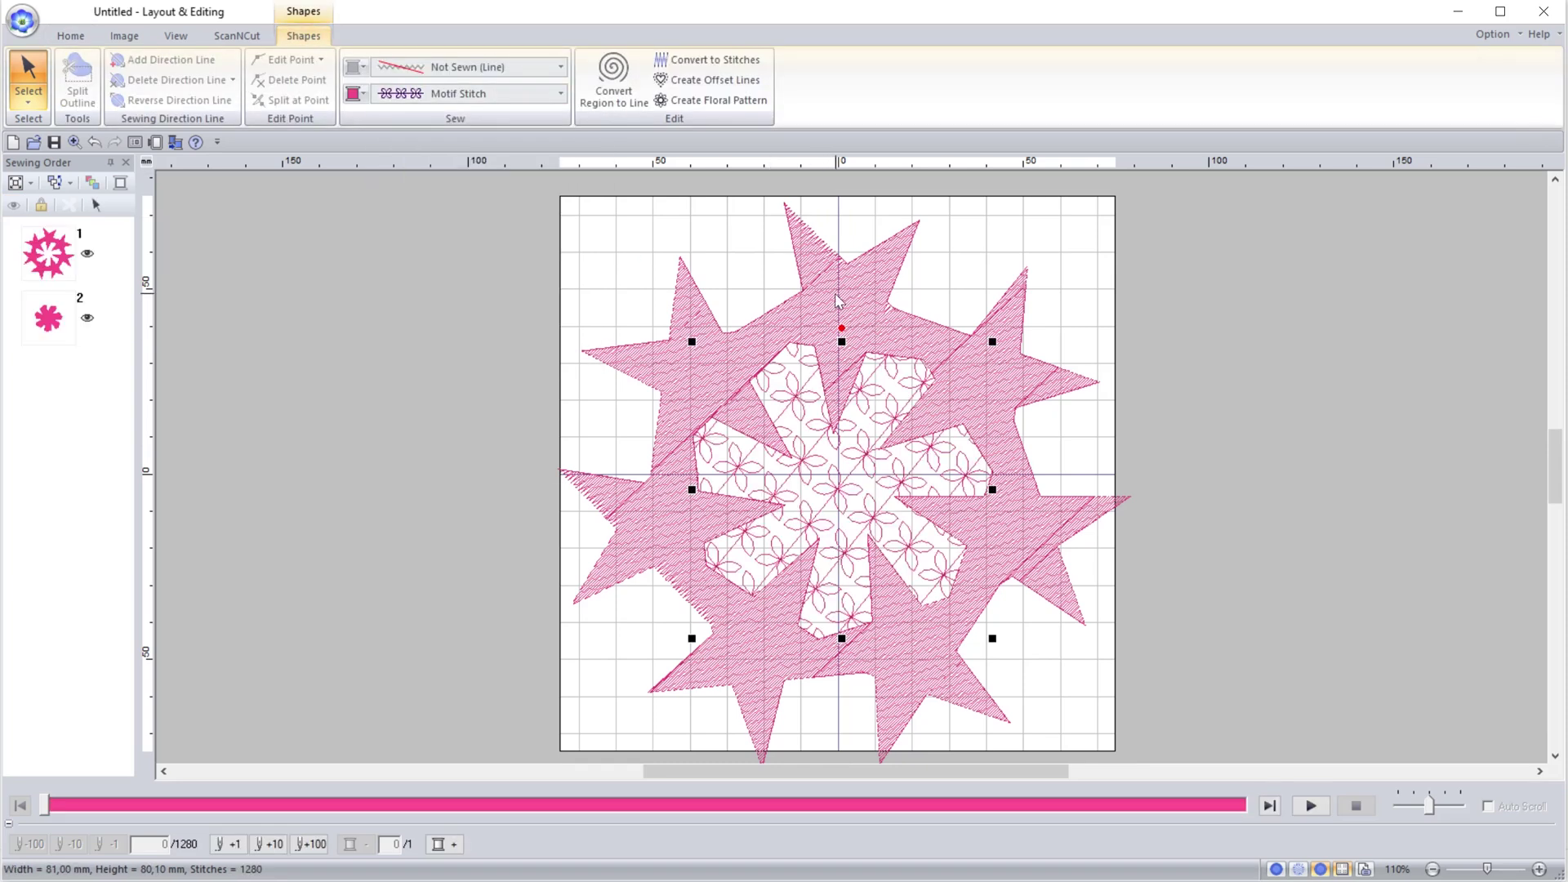
click(523, 67)
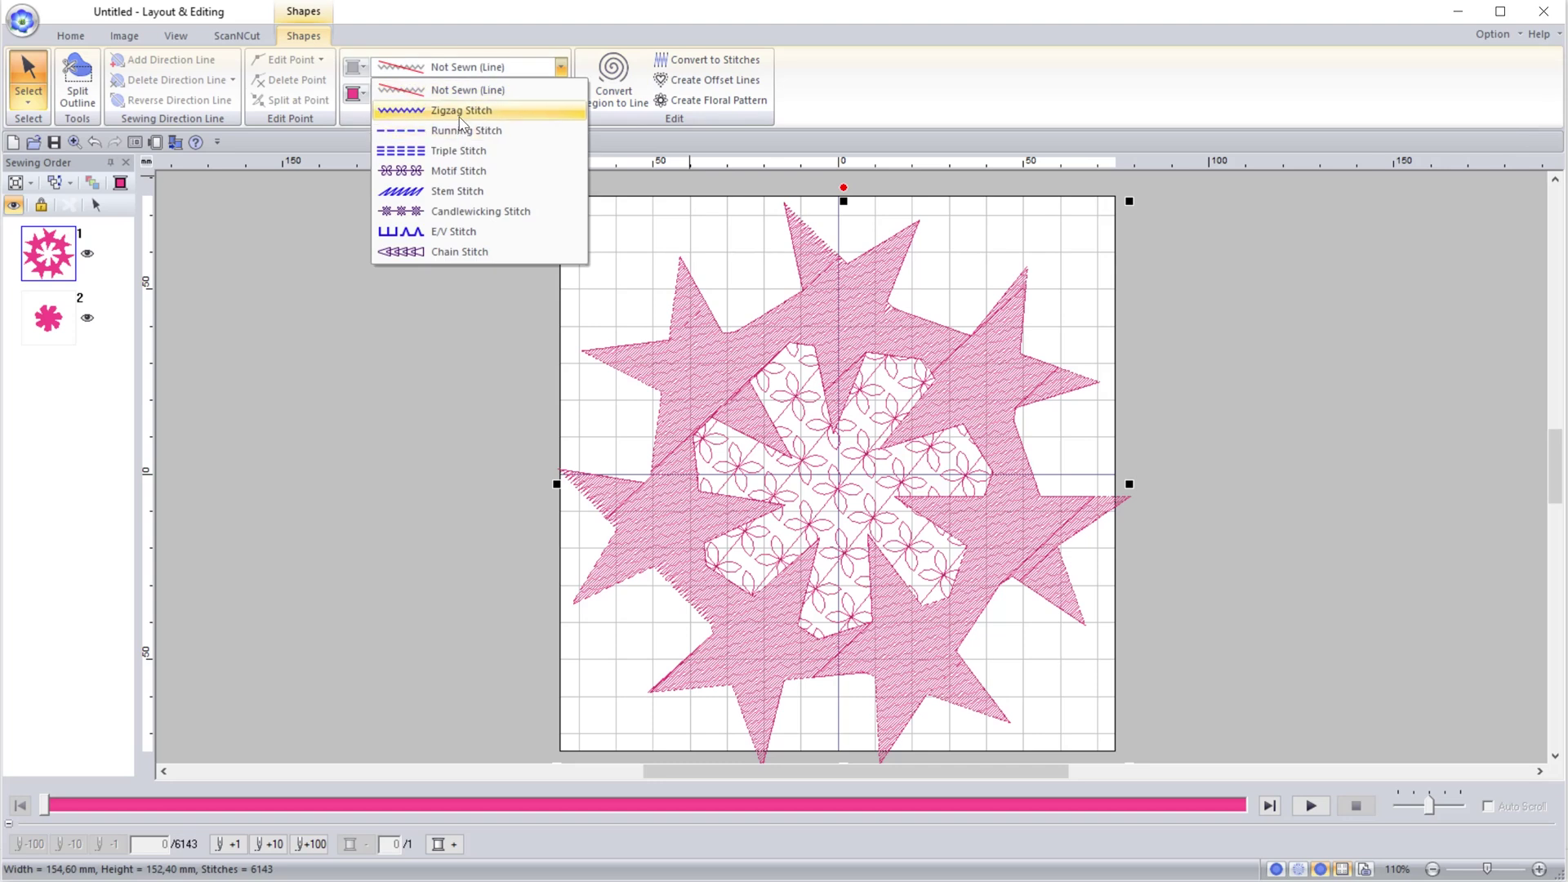
click(455, 110)
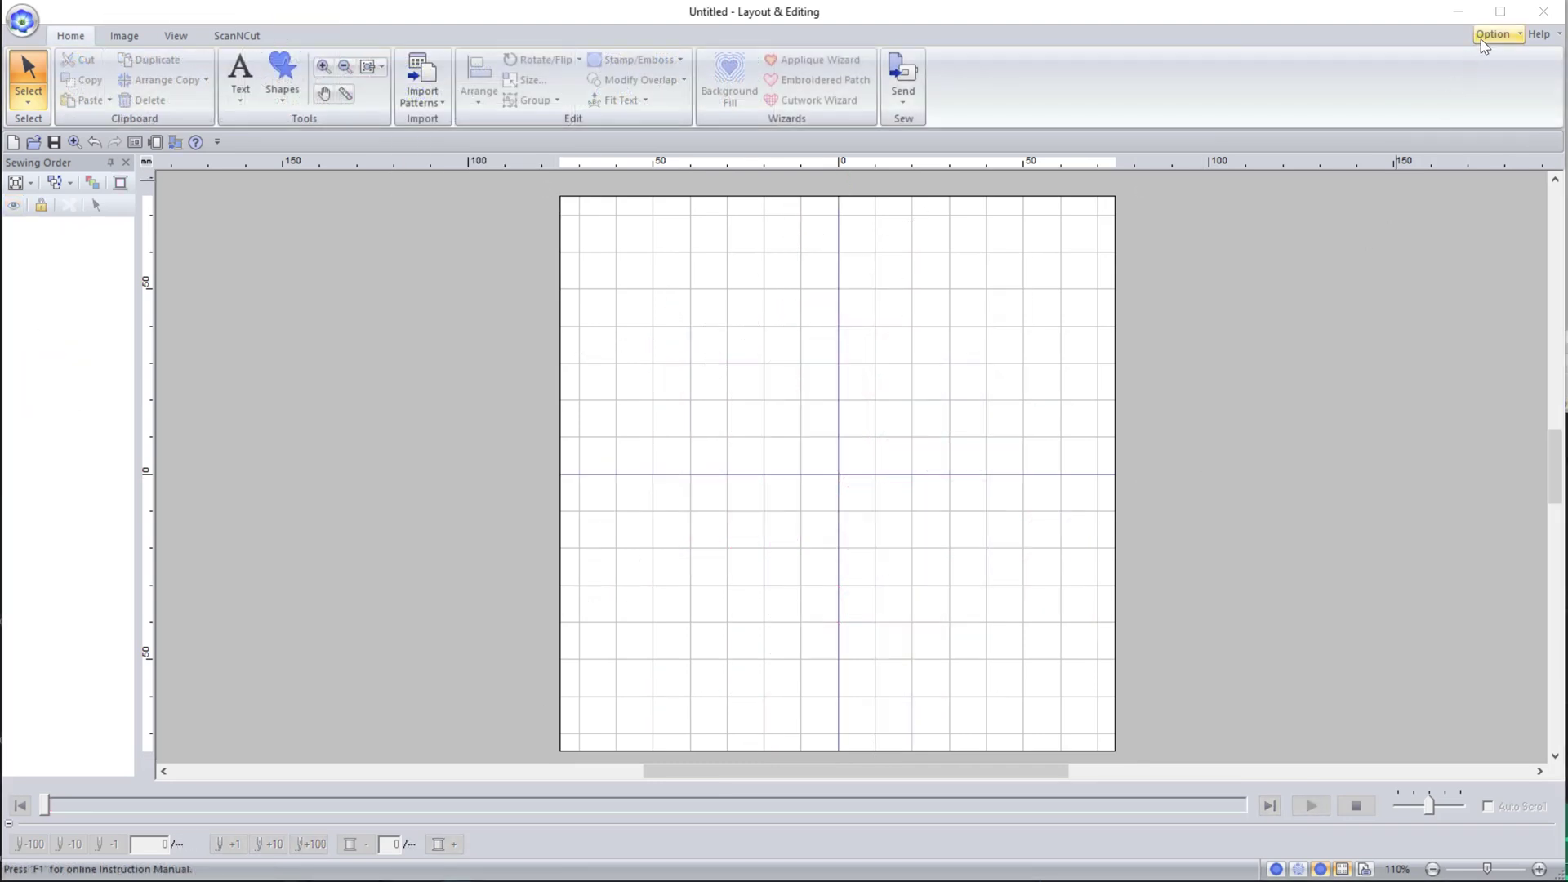
- Open Stitch Design Factory and draw a freehand wavy line with the Pen tool from the end of the default straight stitch
click(1492, 33)
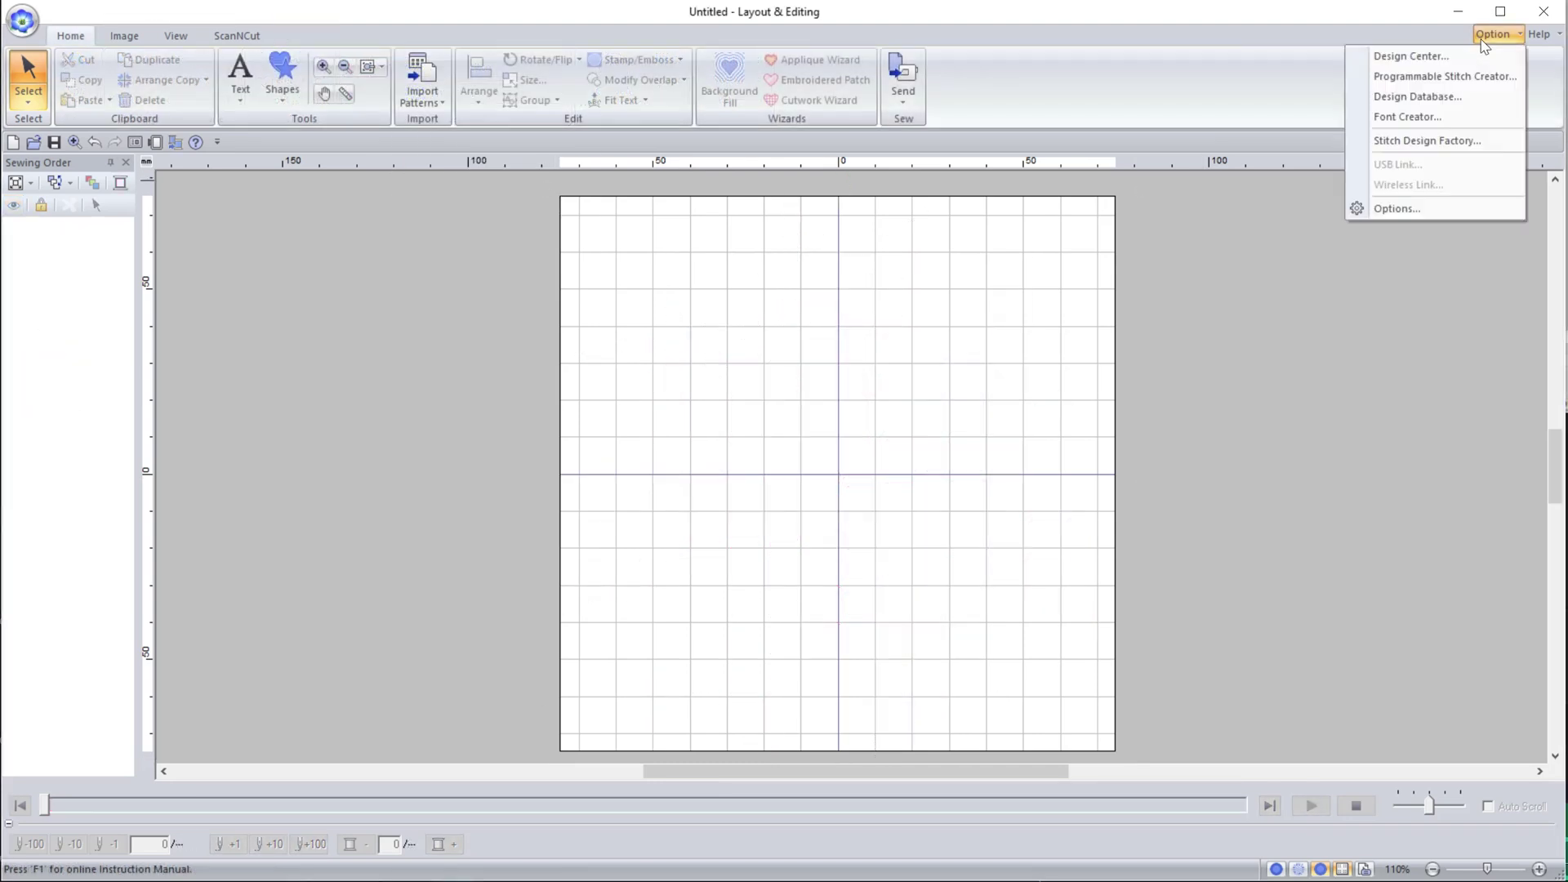
click(1424, 141)
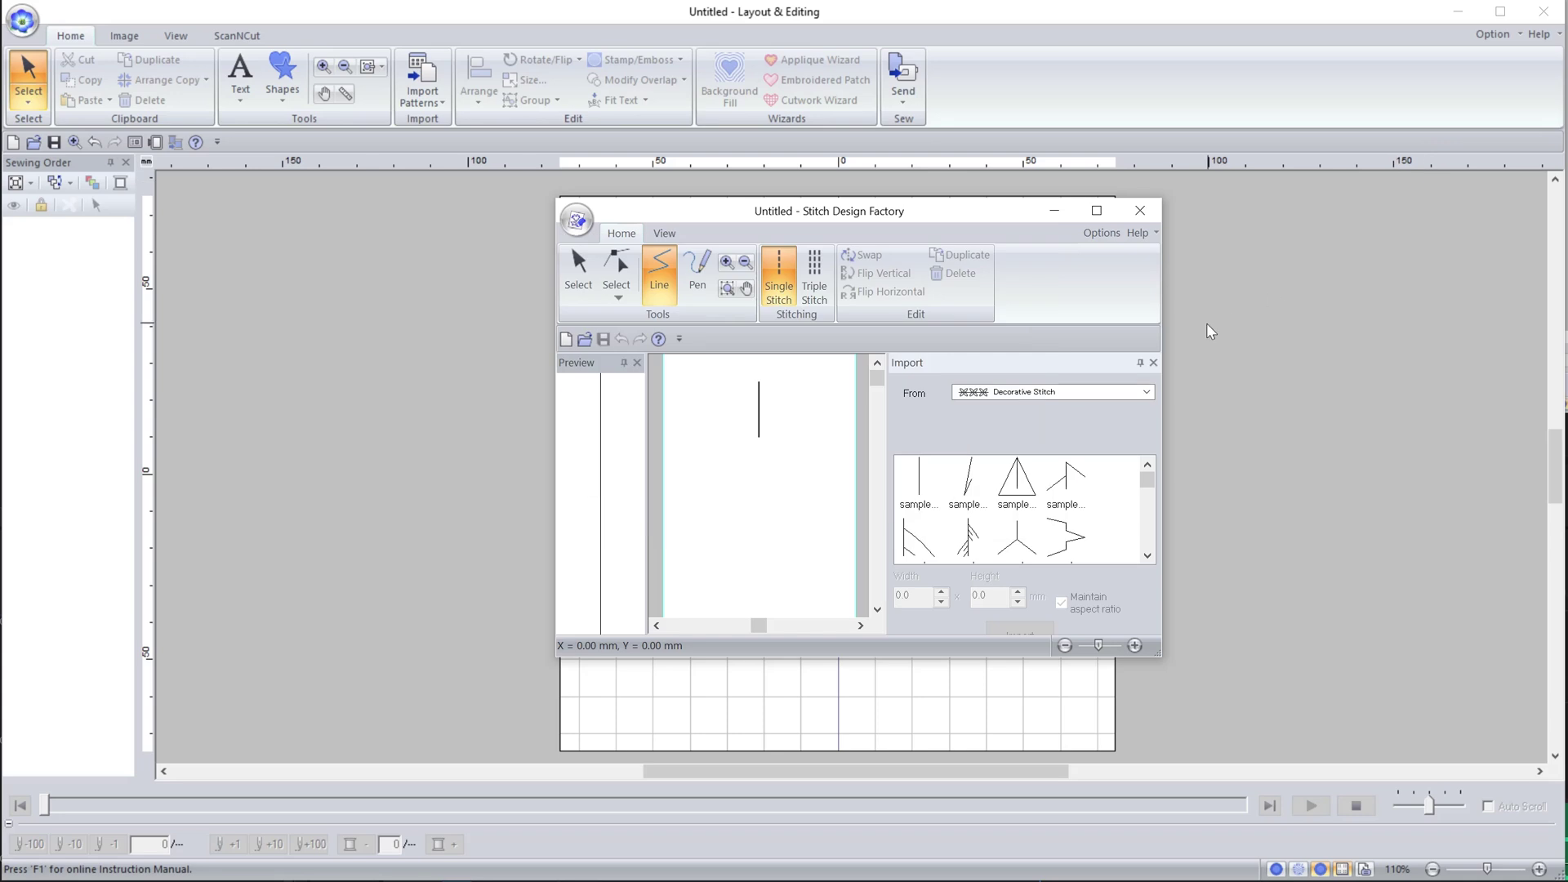
click(696, 271)
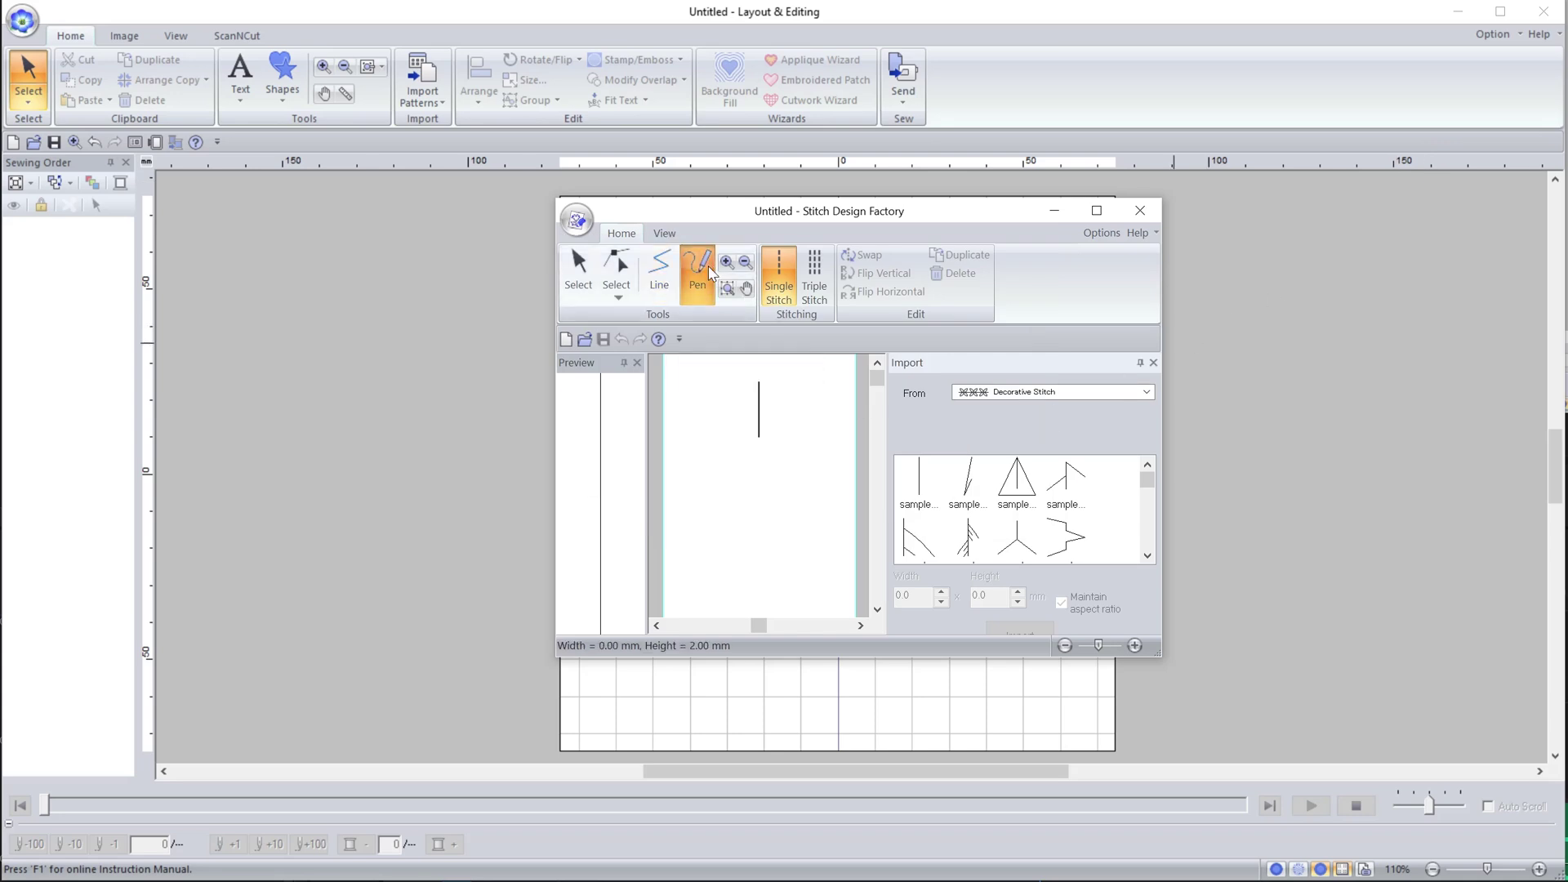
mouse_move(759, 435)
mouse_down()
mouse_move(741, 379)
mouse_move(744, 446)
mouse_up()
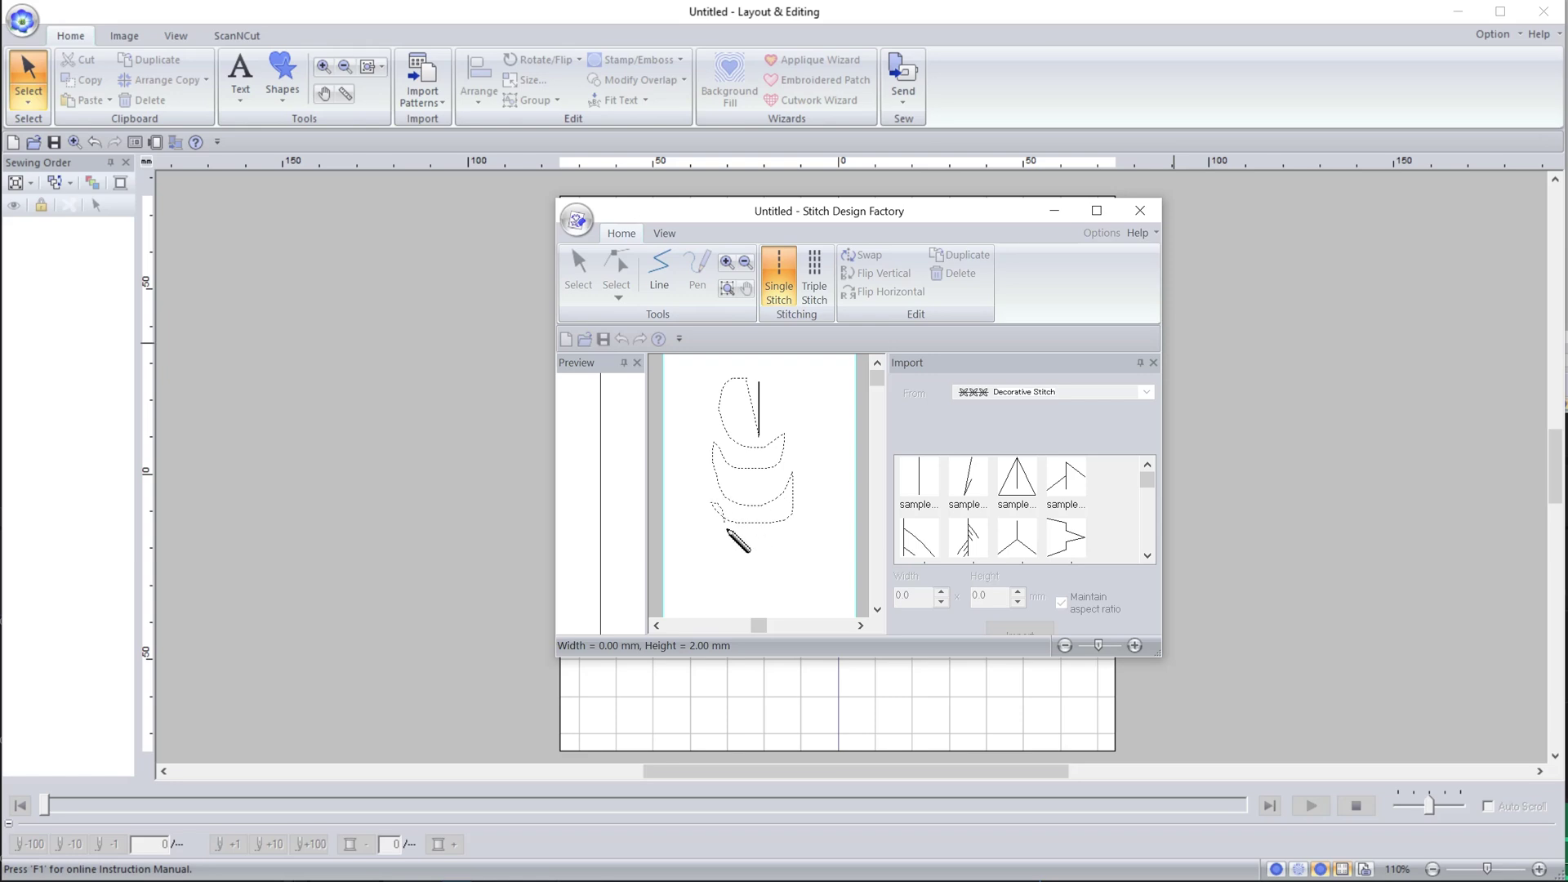
drag(798, 532, 717, 595)
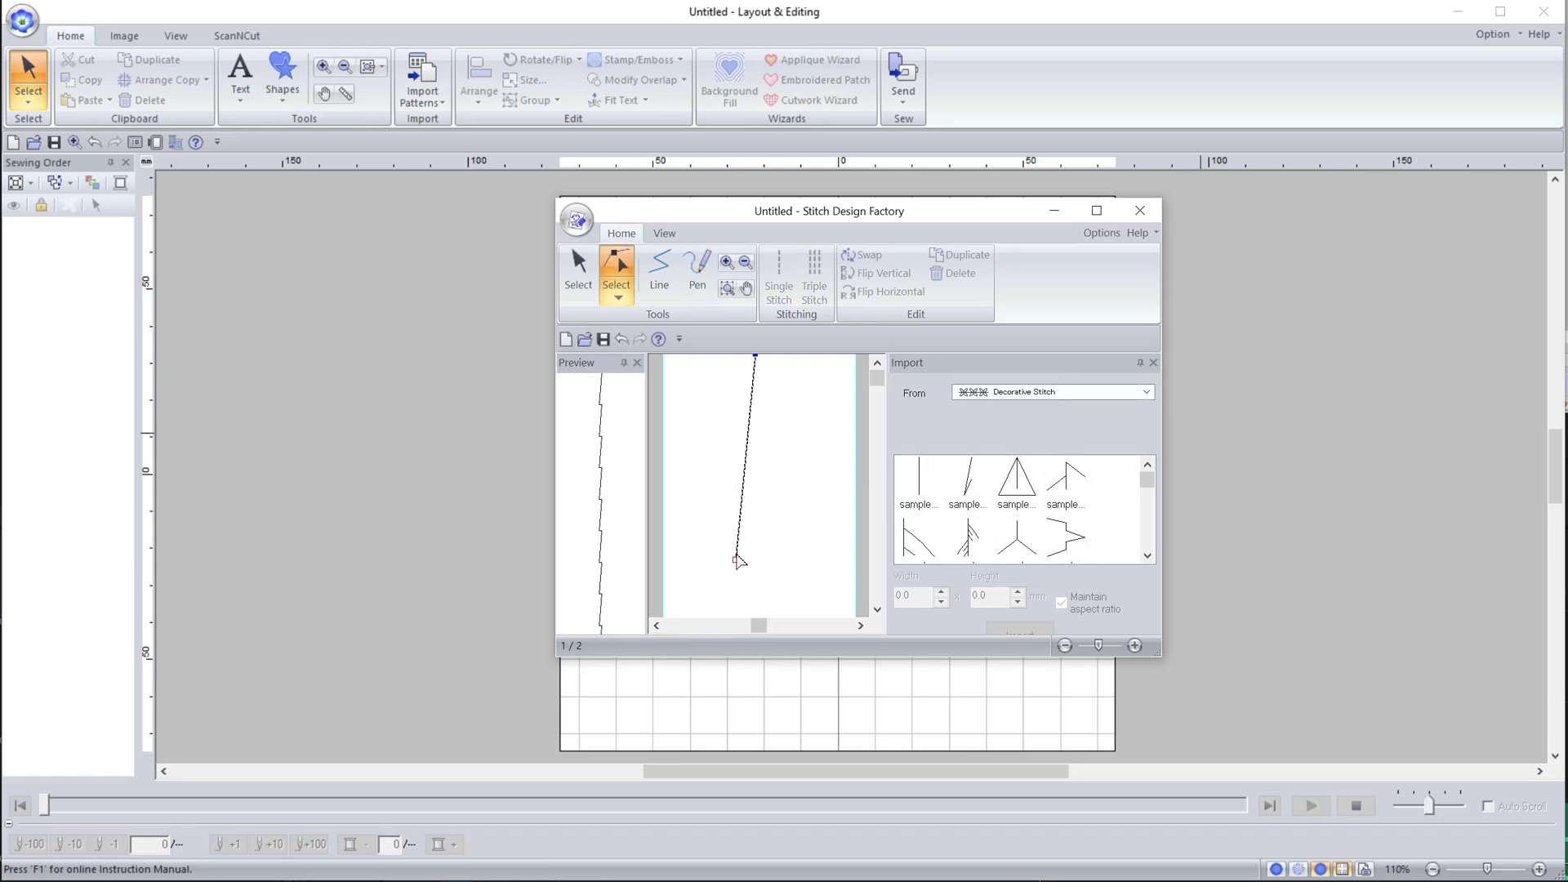
- Move the stitch line's lower end to make it nearly vertical, and bend its upper part into a crossing zigzag with four added points
drag(736, 561, 751, 607)
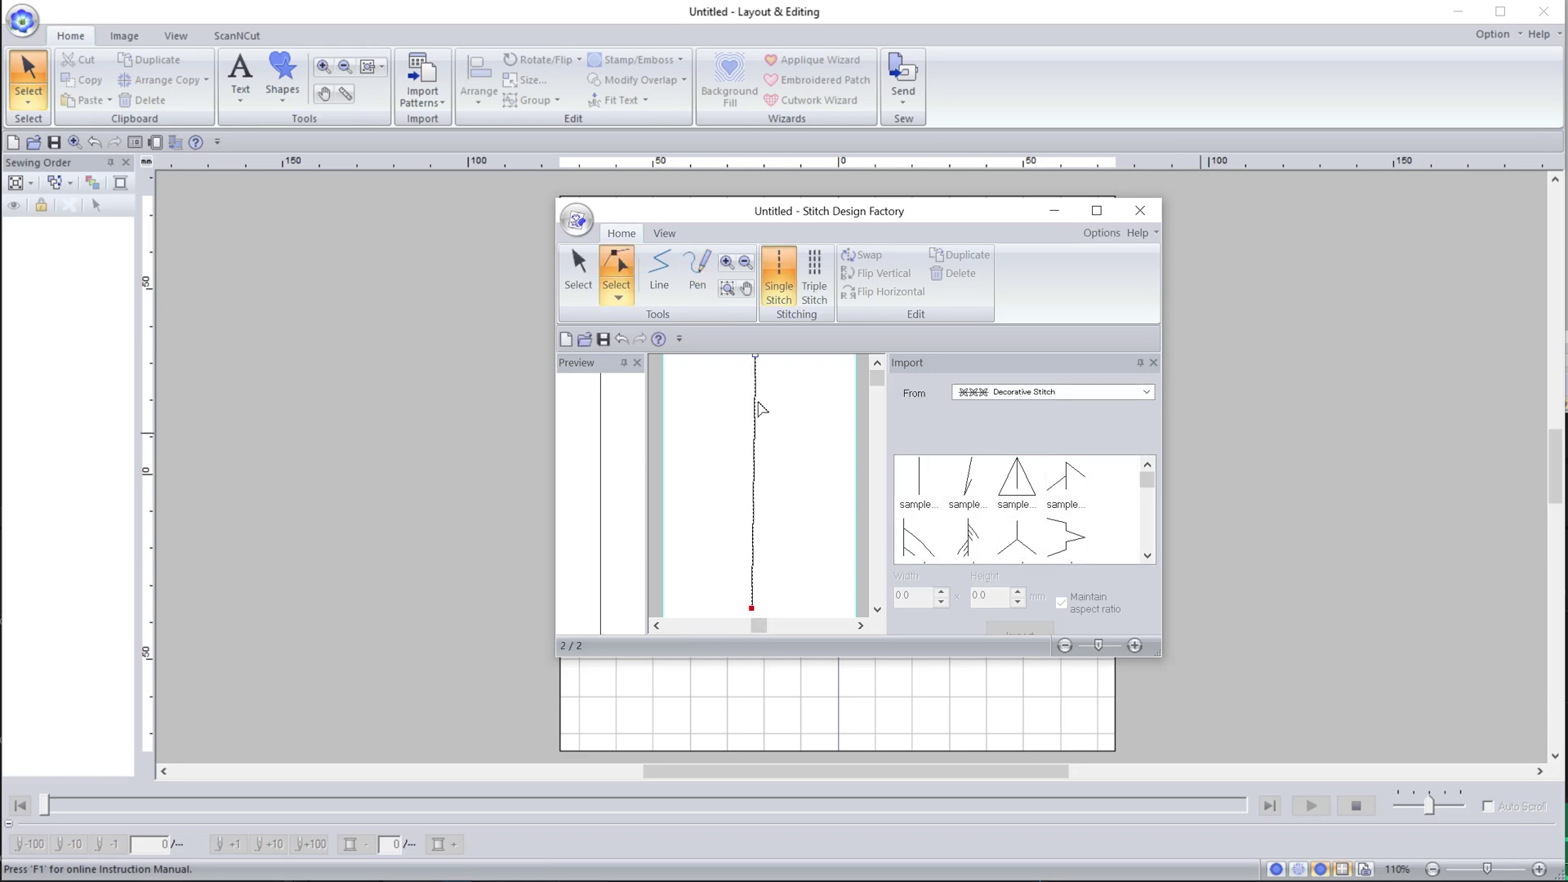
drag(771, 400, 715, 401)
click(726, 460)
drag(725, 460, 746, 382)
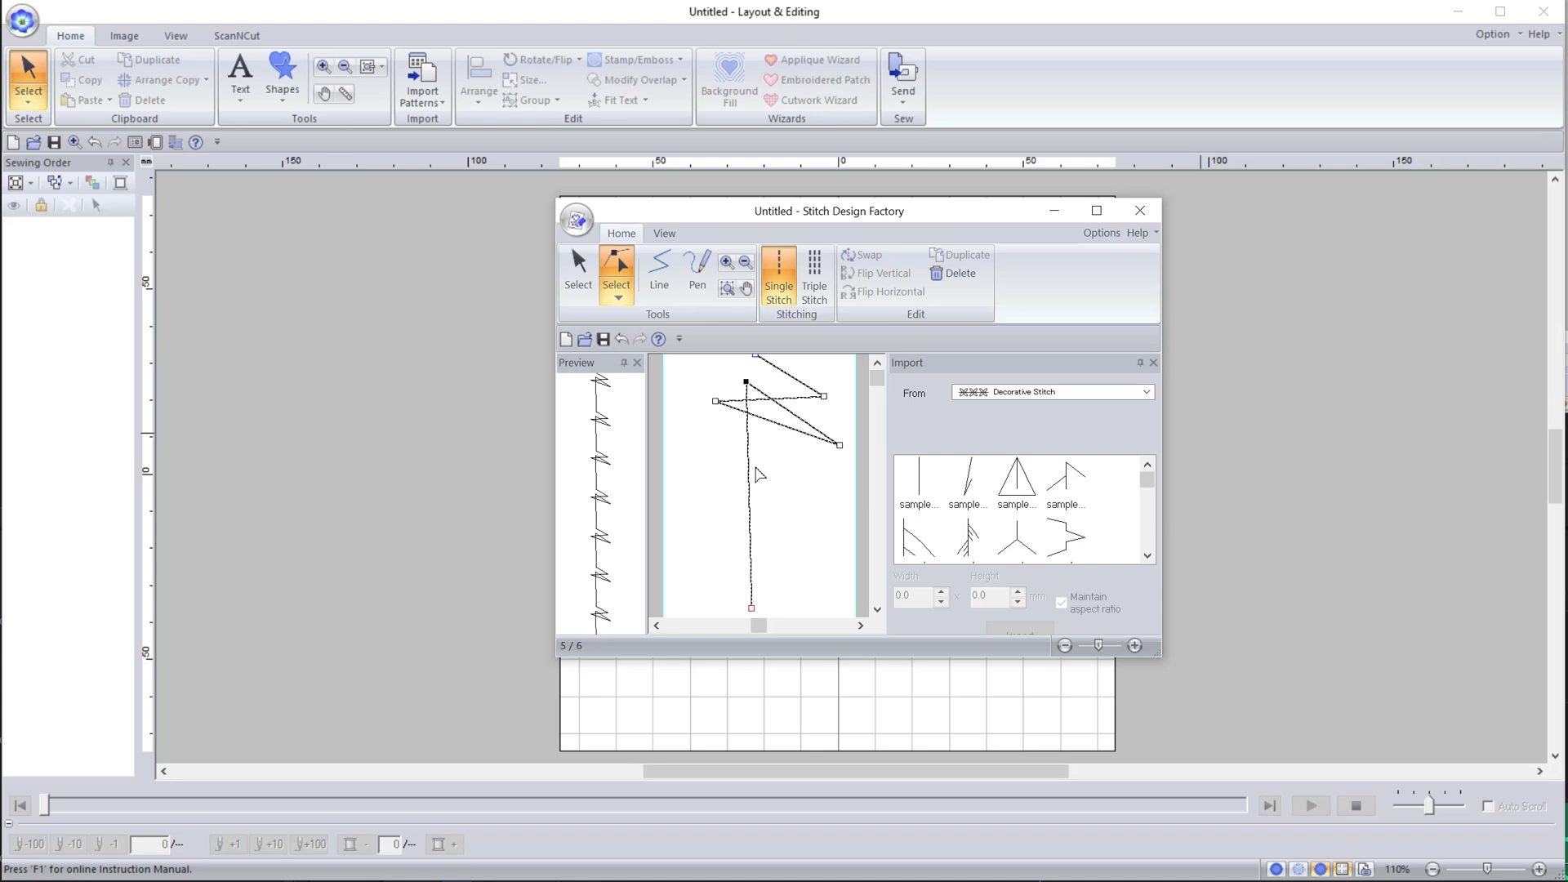
- Show the export options for the custom stitch pattern
click(576, 220)
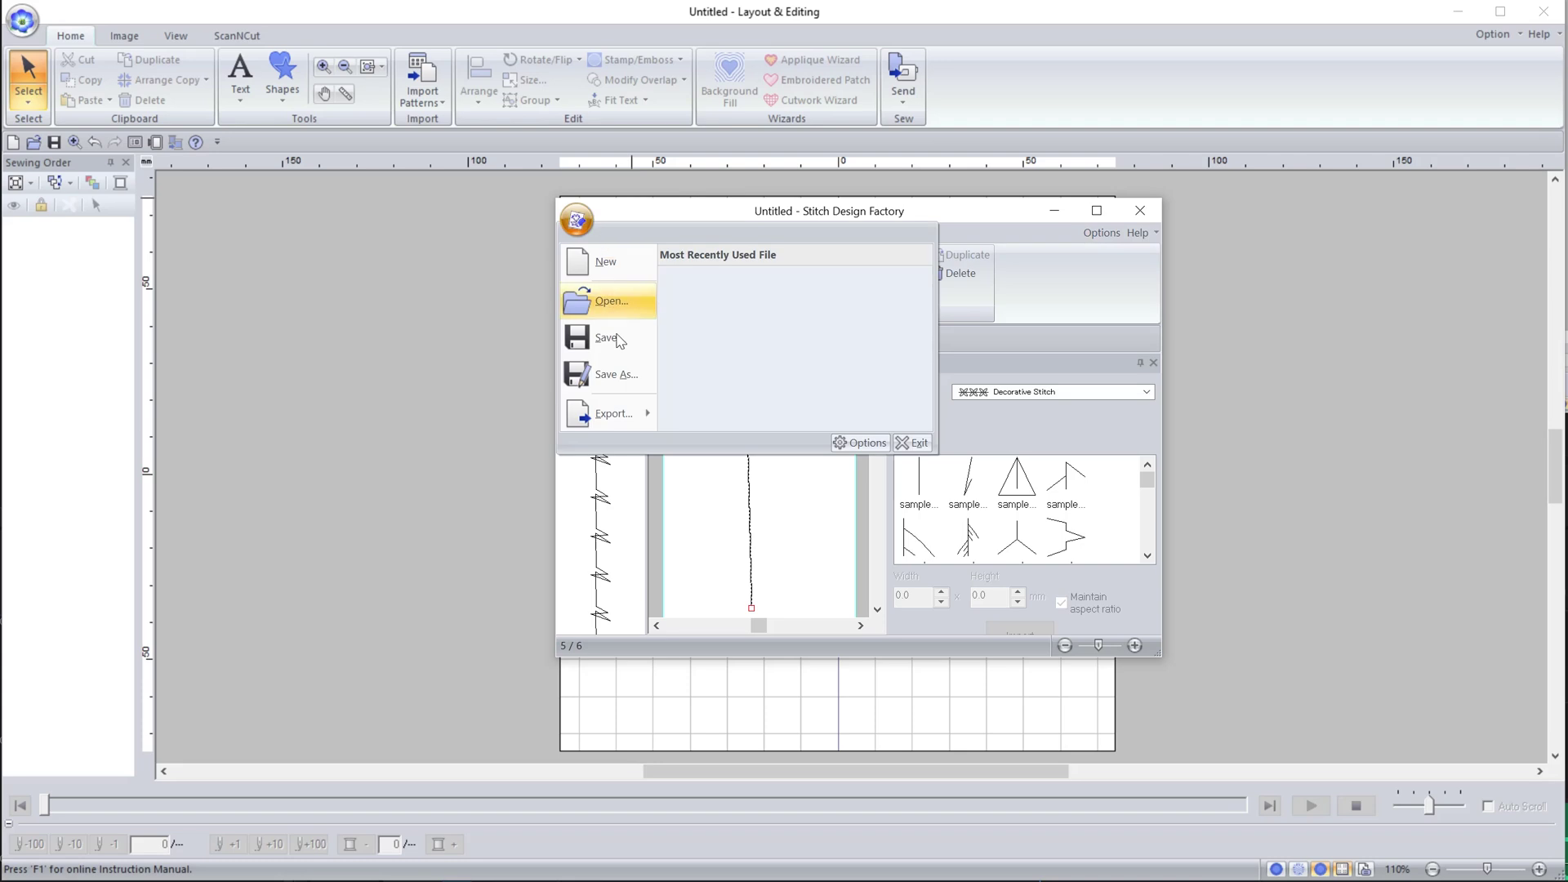
mouse_move(577, 421)
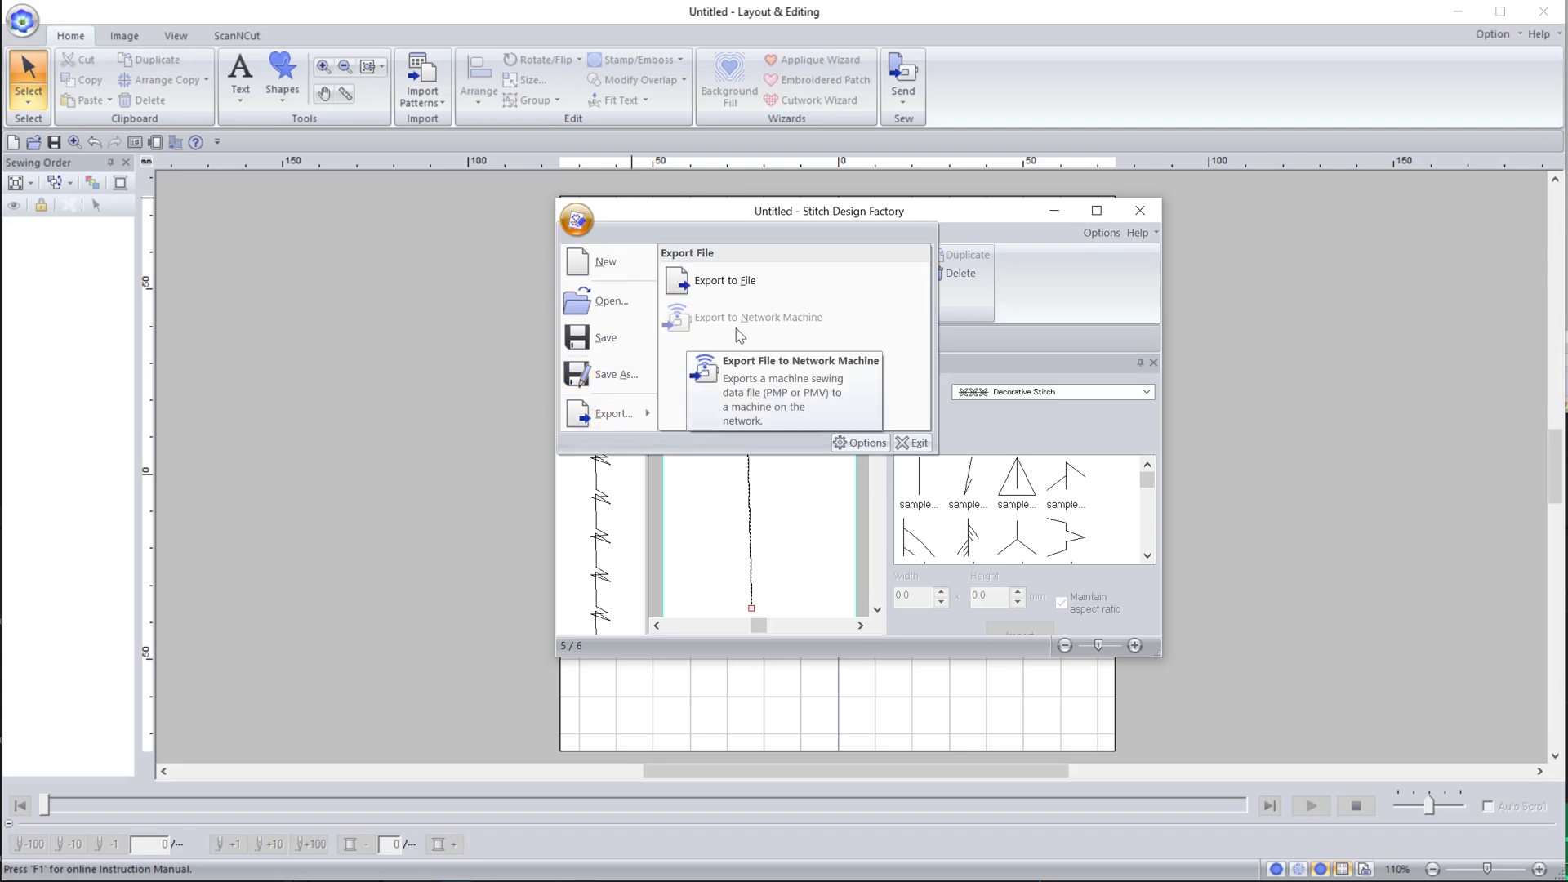